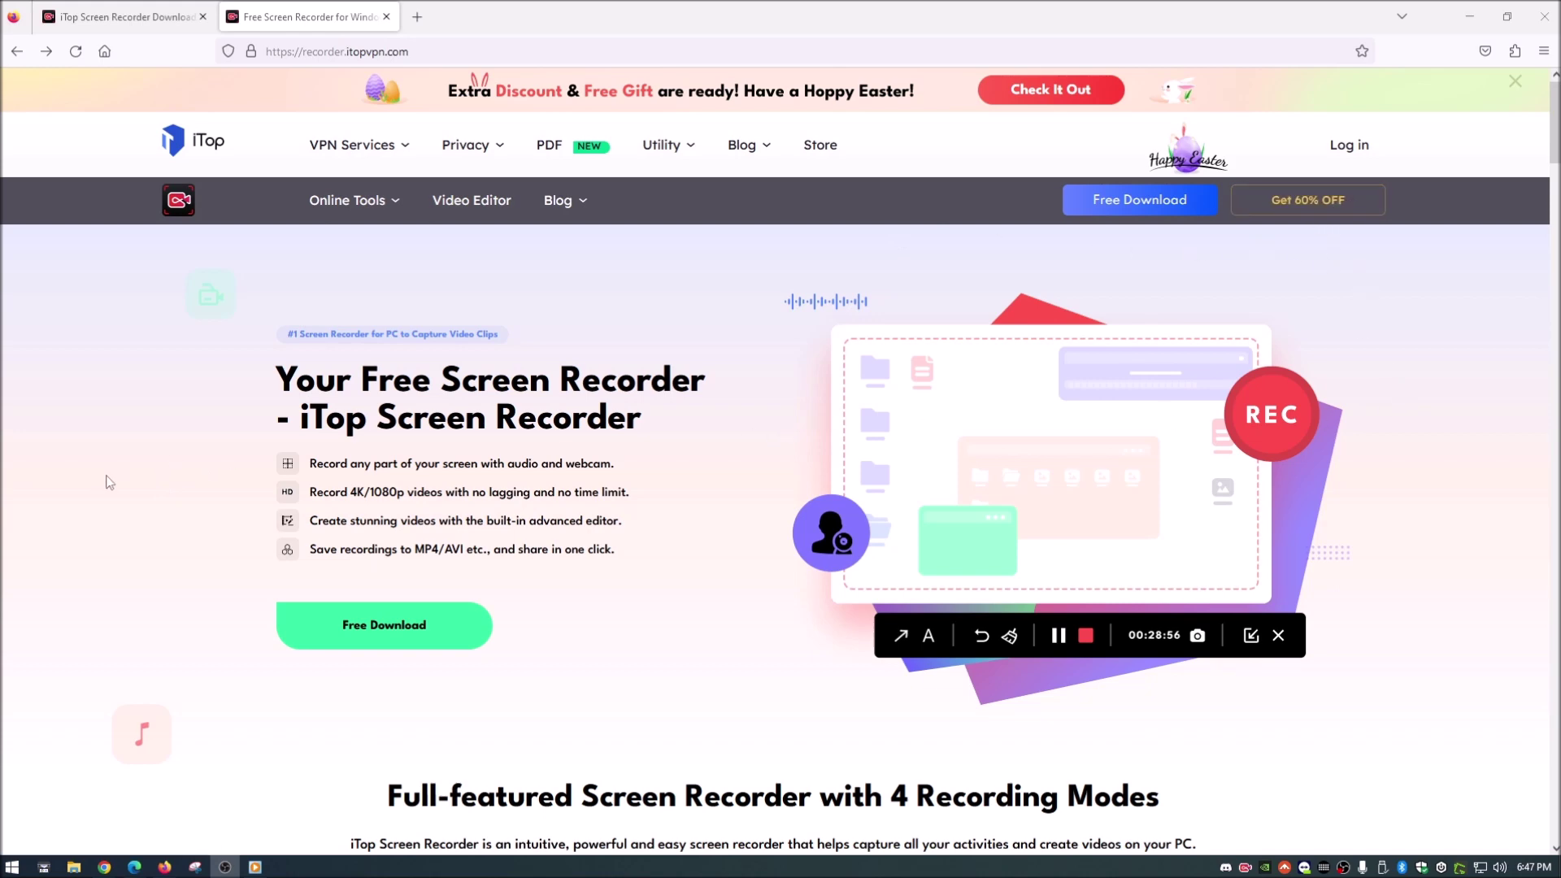
Step: Open the iTop store page with the 'Get 60% OFF' header offer
{"action": "left_click", "coordinate": [1281, 201]}
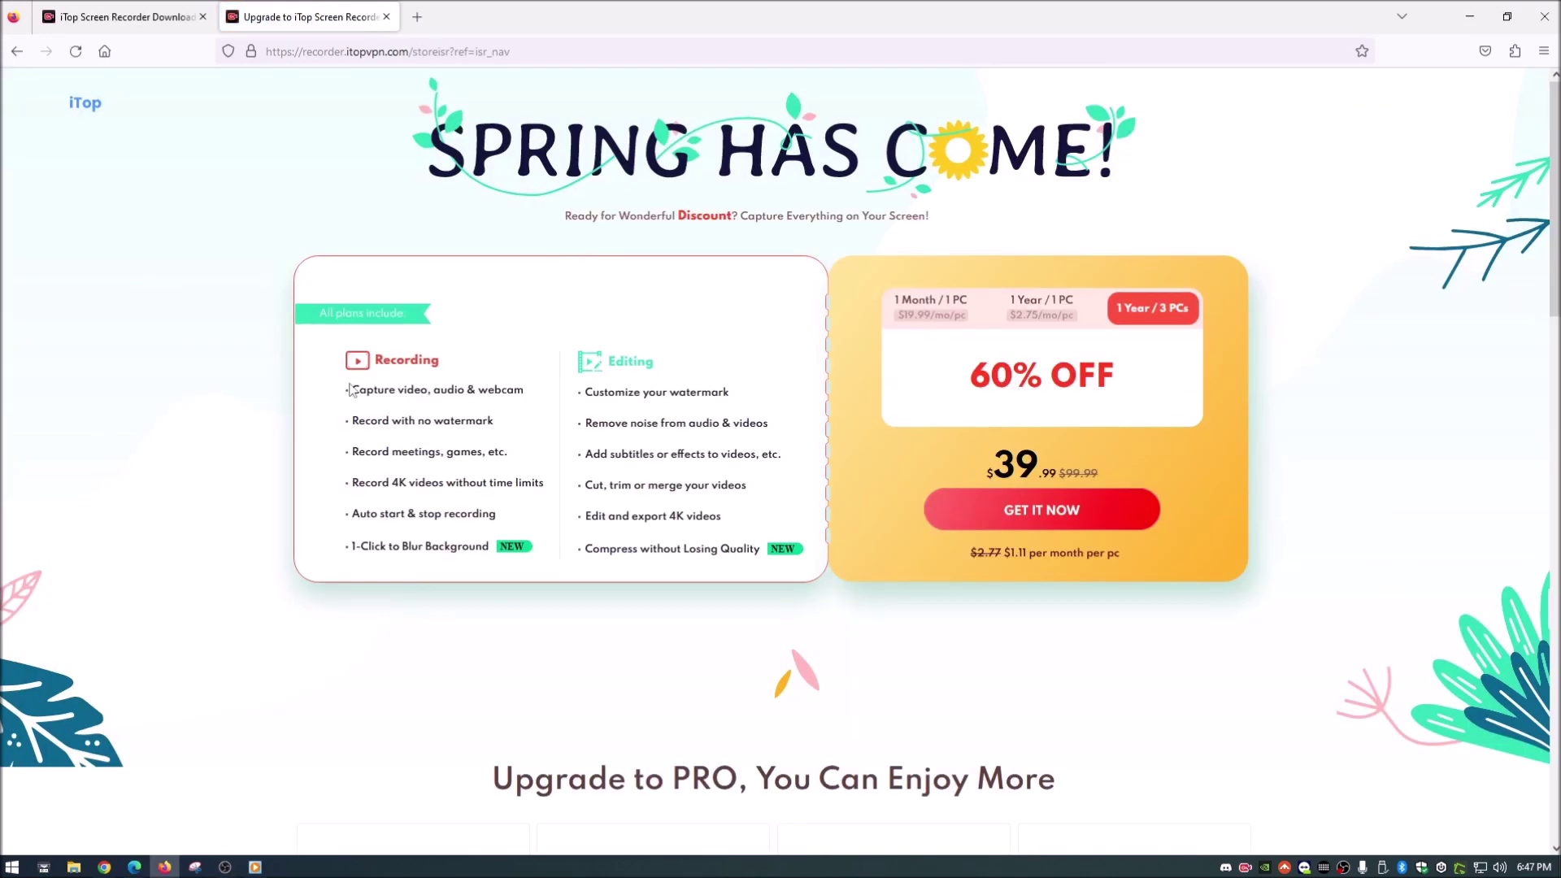
{"action": "scroll", "coordinate": [292, 448], "scroll_direction": "down", "scroll_amount": 5}
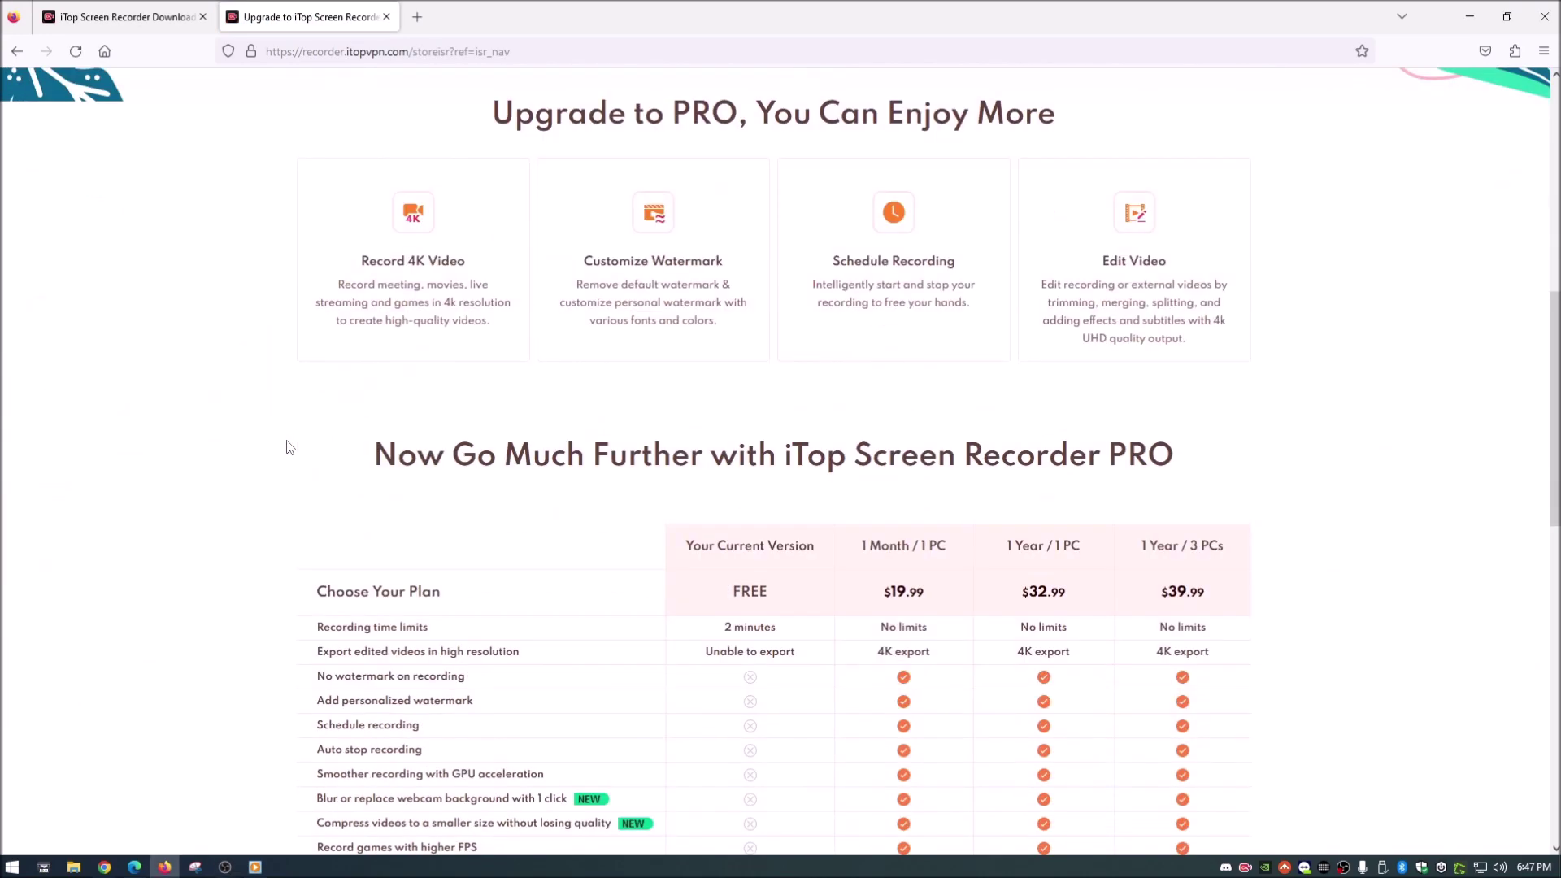
{"action": "scroll", "coordinate": [289, 448], "scroll_direction": "down", "scroll_amount": 3}
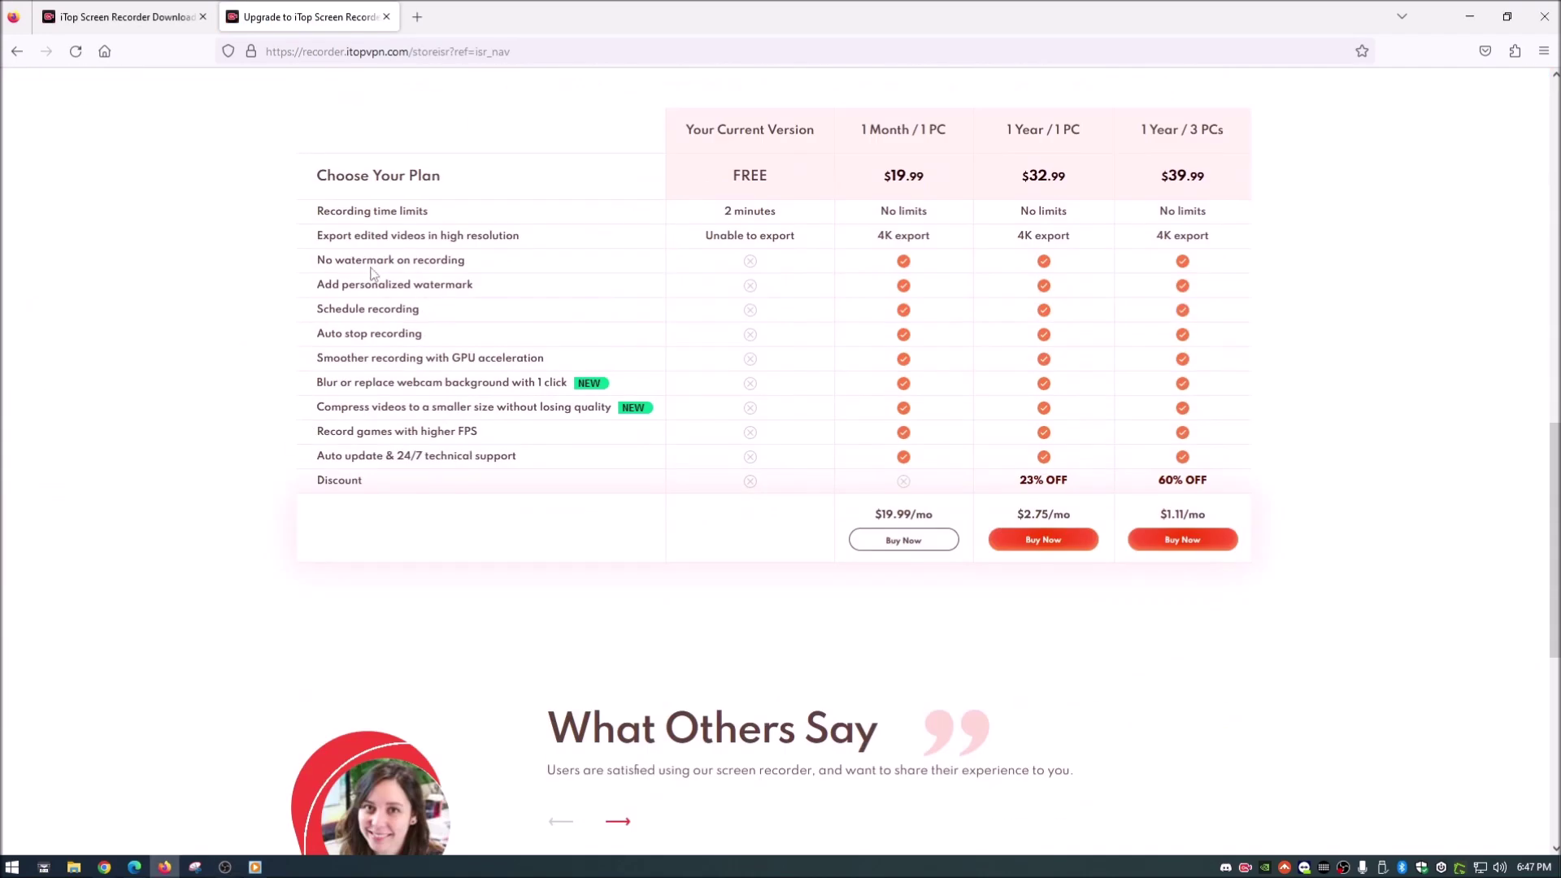
Step: Highlight the watermark feature rows in the pricing table, then return to the iTop home page
{"action": "left_click_drag", "start_coordinate": [334, 261], "coordinate": [485, 264]}
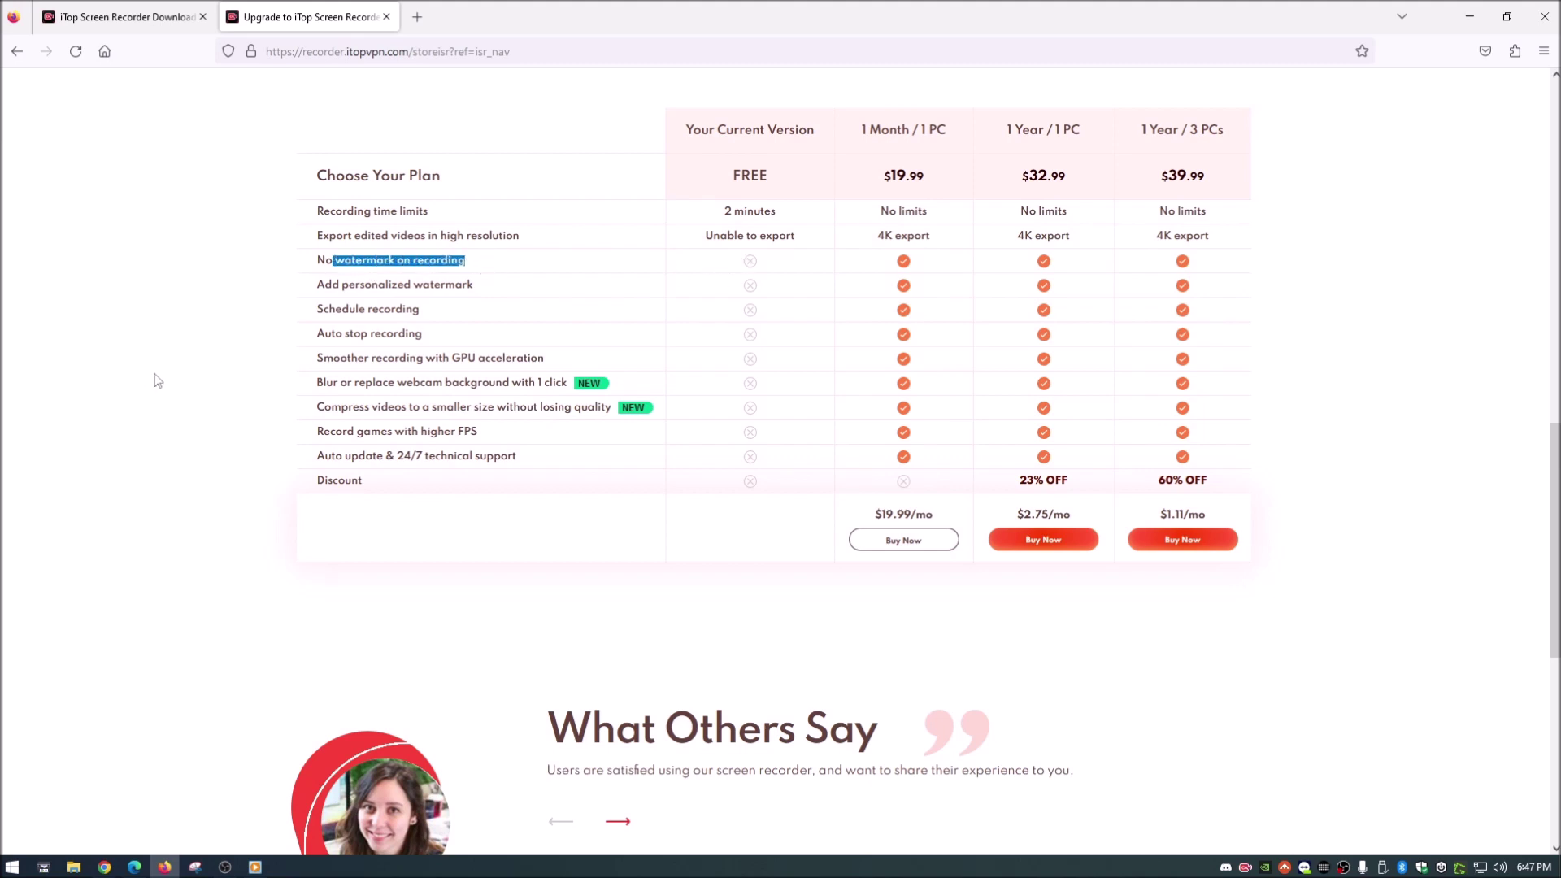
{"action": "left_click", "coordinate": [187, 365]}
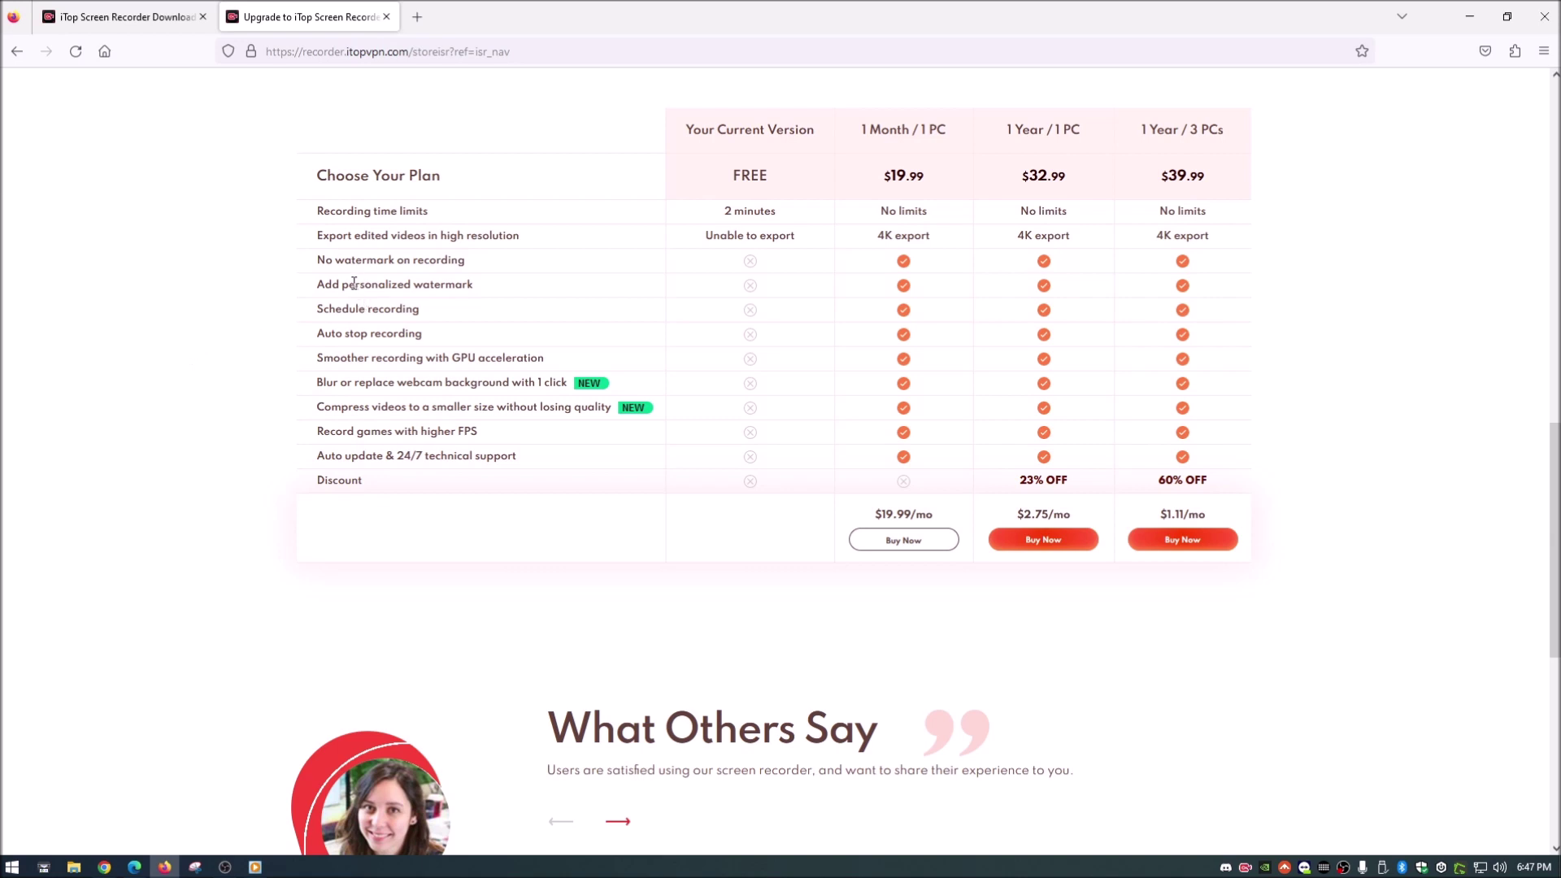
{"action": "left_click_drag", "start_coordinate": [318, 289], "coordinate": [473, 288]}
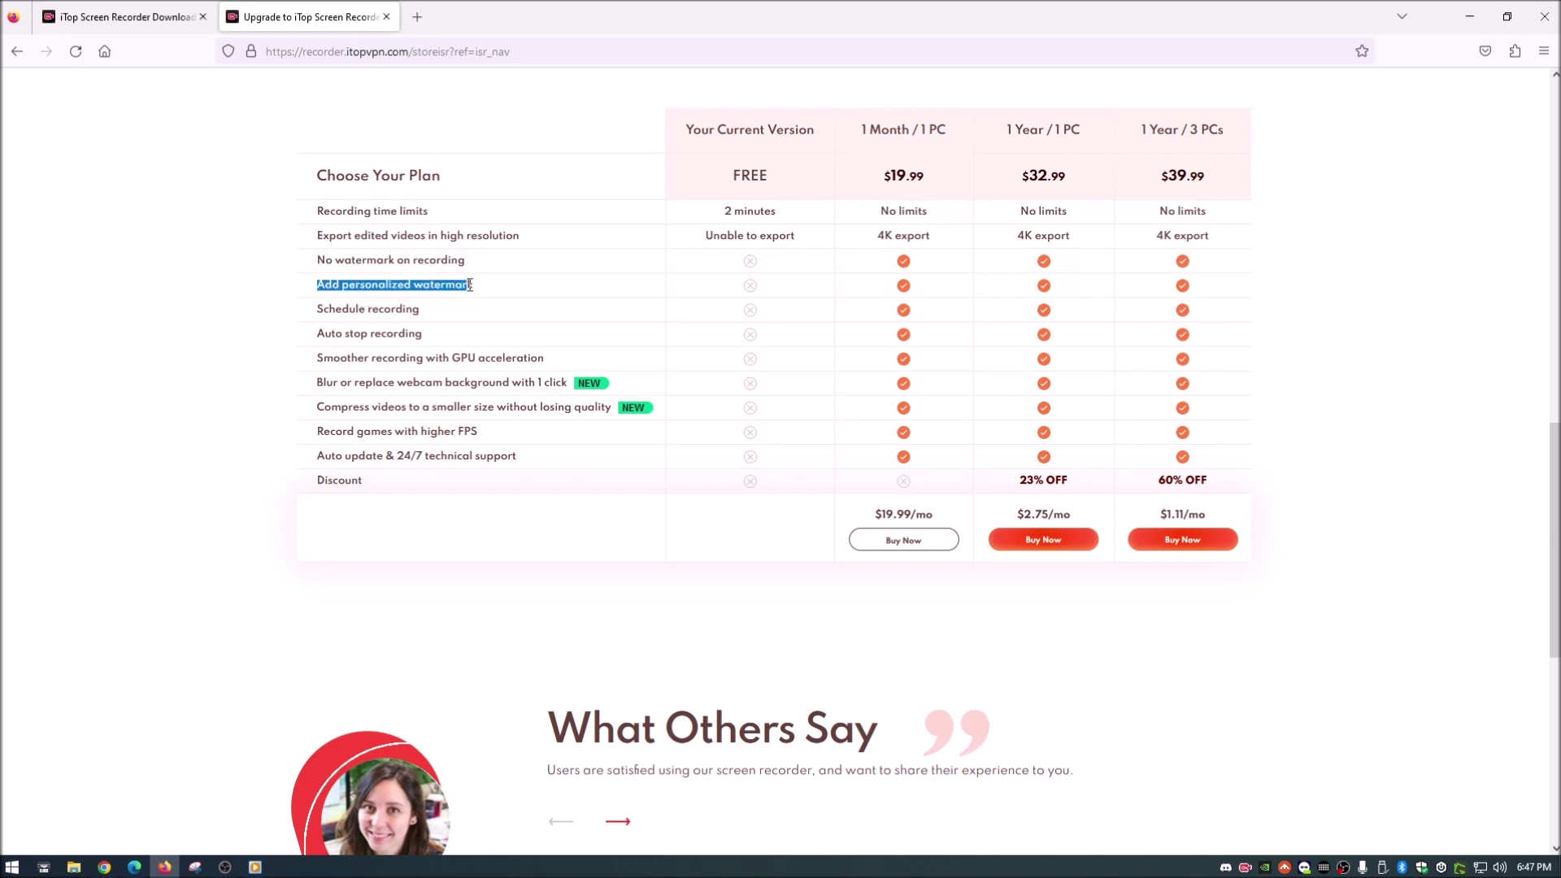
{"action": "left_click", "coordinate": [754, 294]}
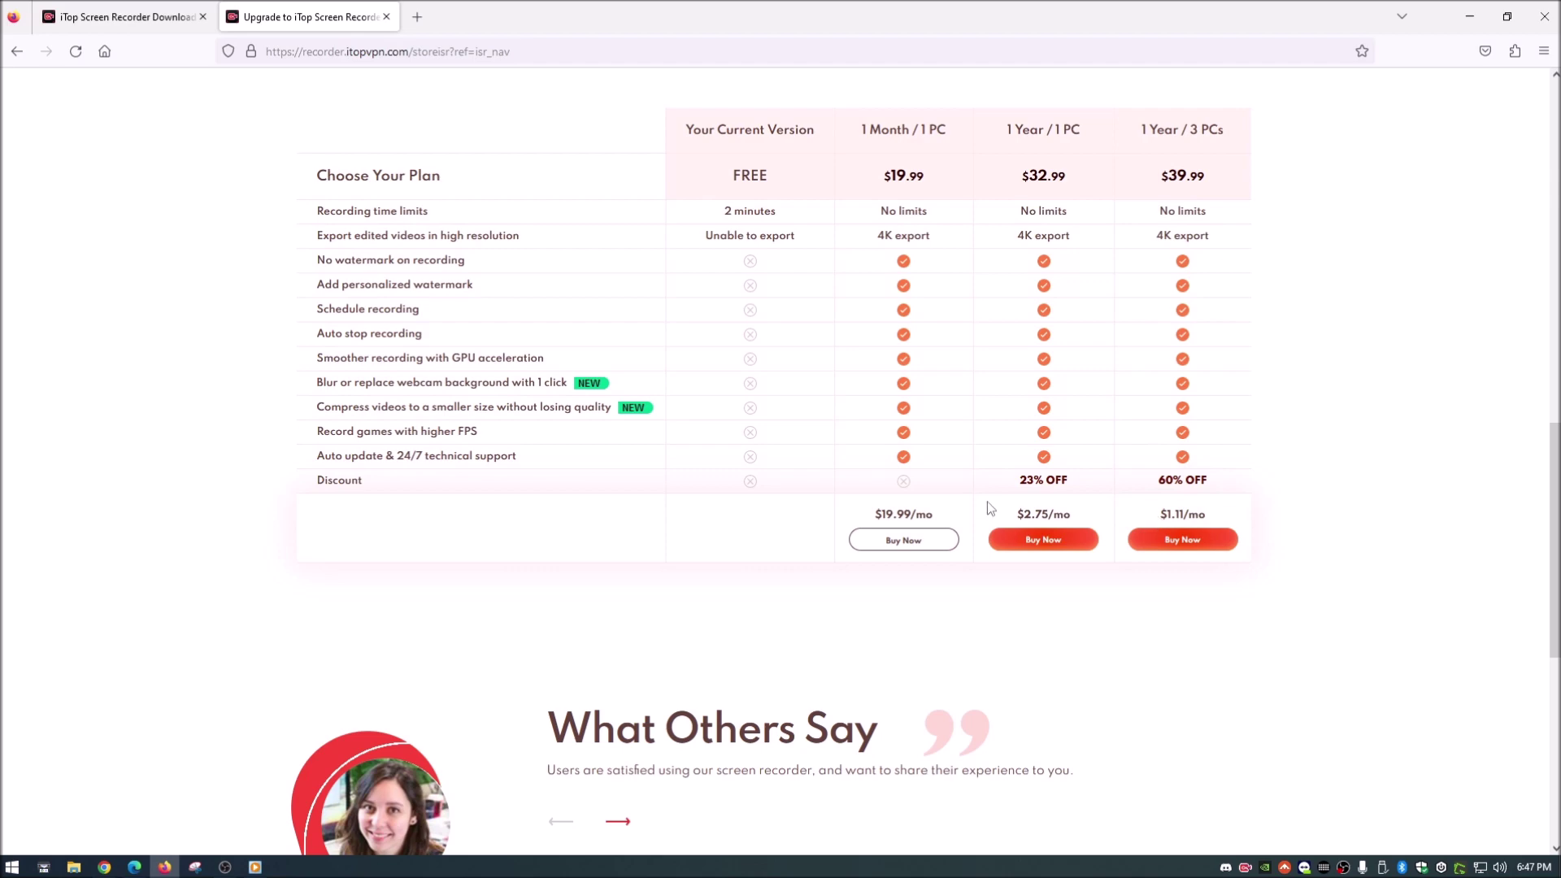
{"action": "scroll", "coordinate": [80, 519], "scroll_direction": "up", "scroll_amount": 1}
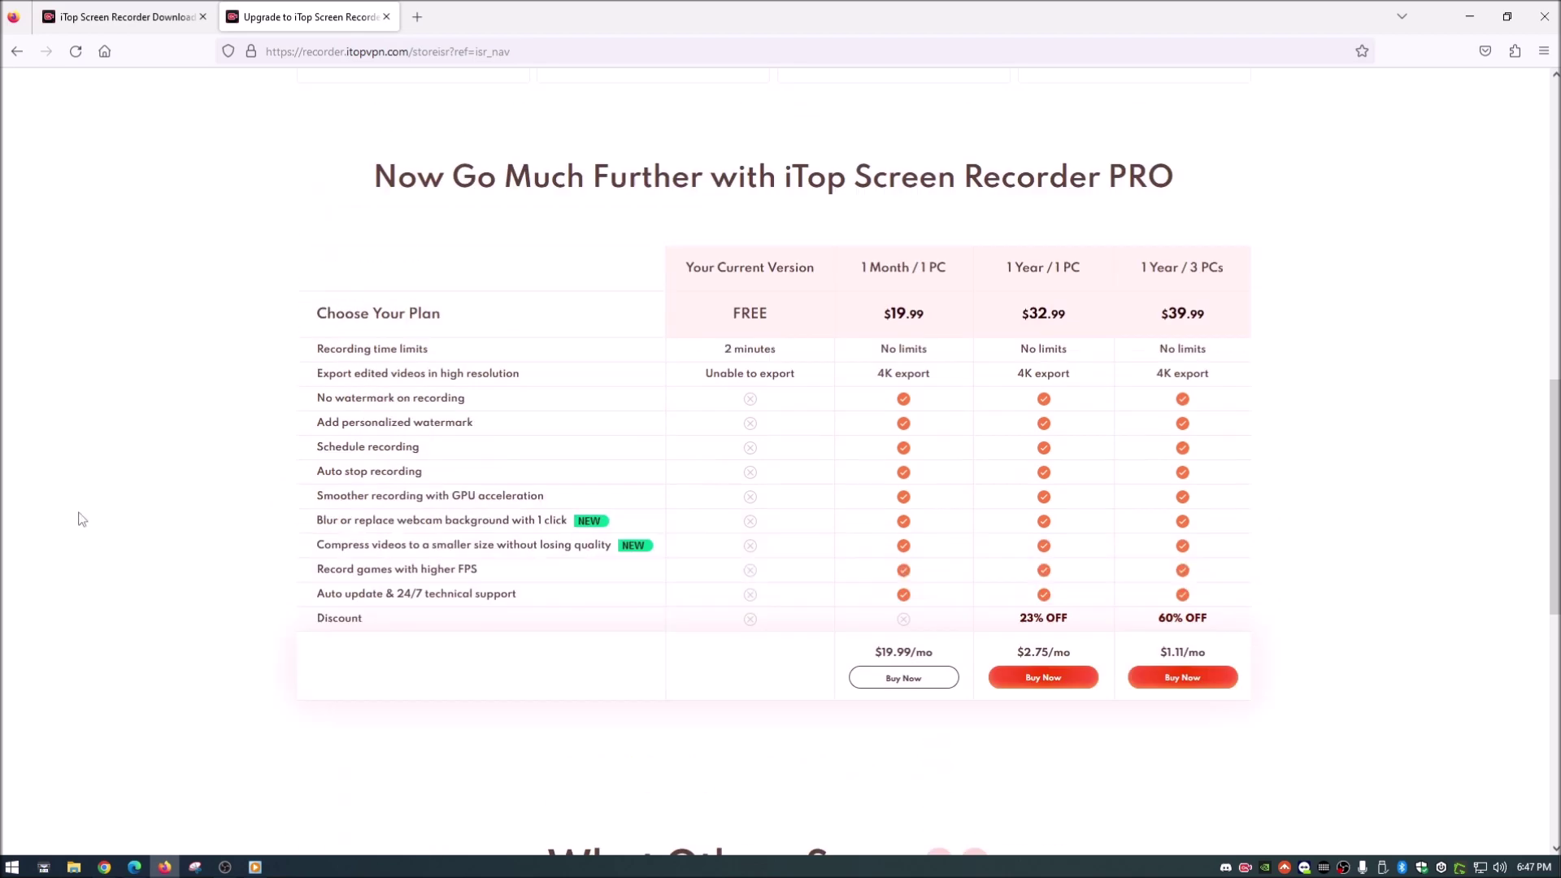
{"action": "scroll", "coordinate": [80, 520], "scroll_direction": "up", "scroll_amount": 5}
{"action": "left_click", "coordinate": [17, 51]}
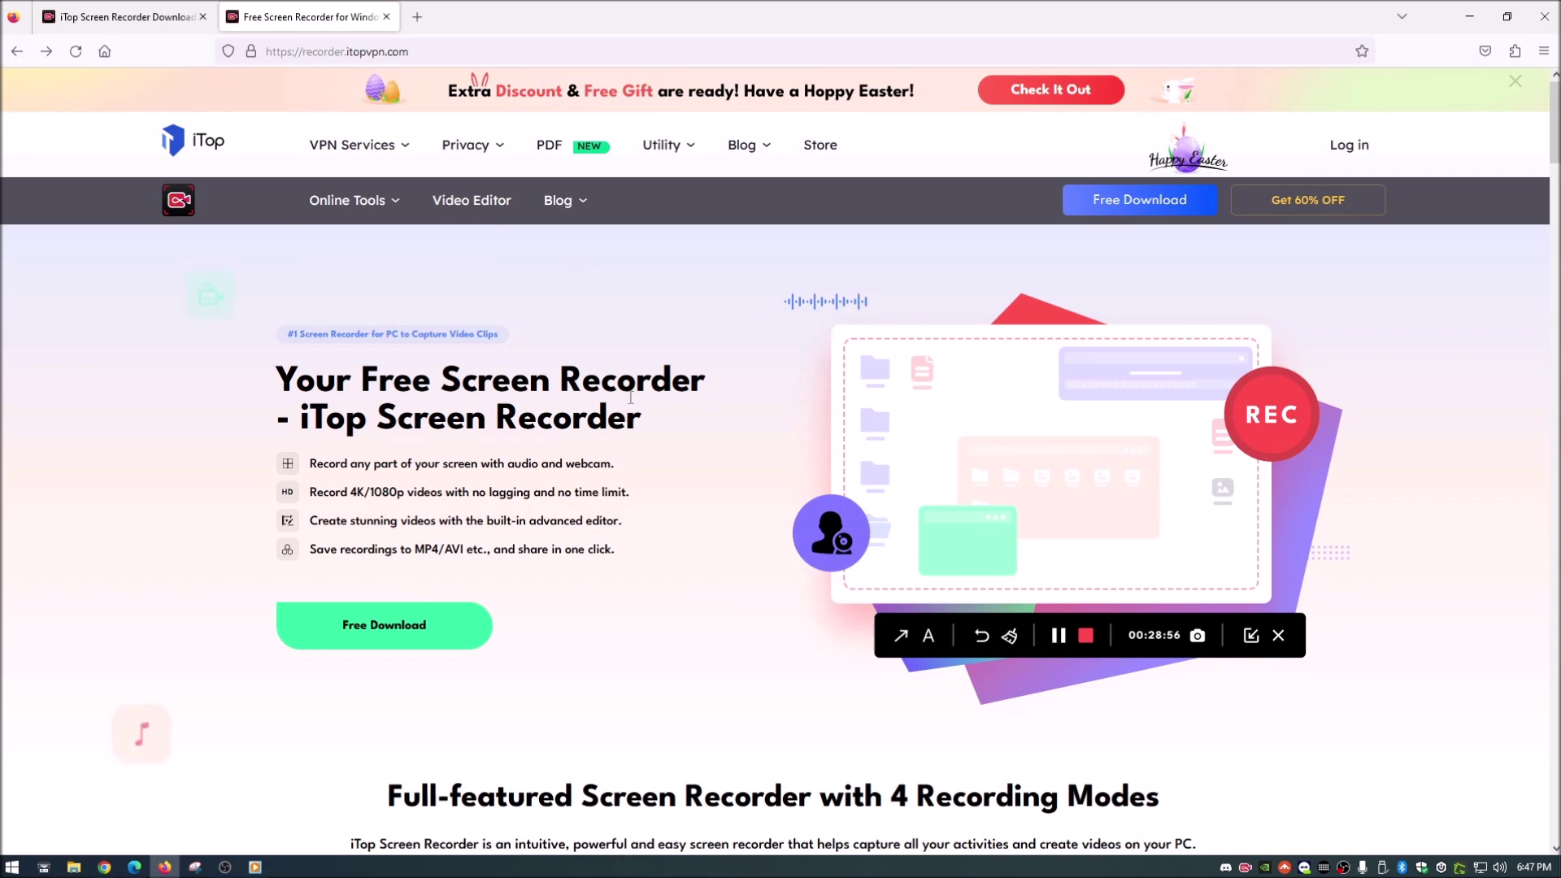
{"action": "scroll", "coordinate": [631, 398], "scroll_direction": "down", "scroll_amount": 5}
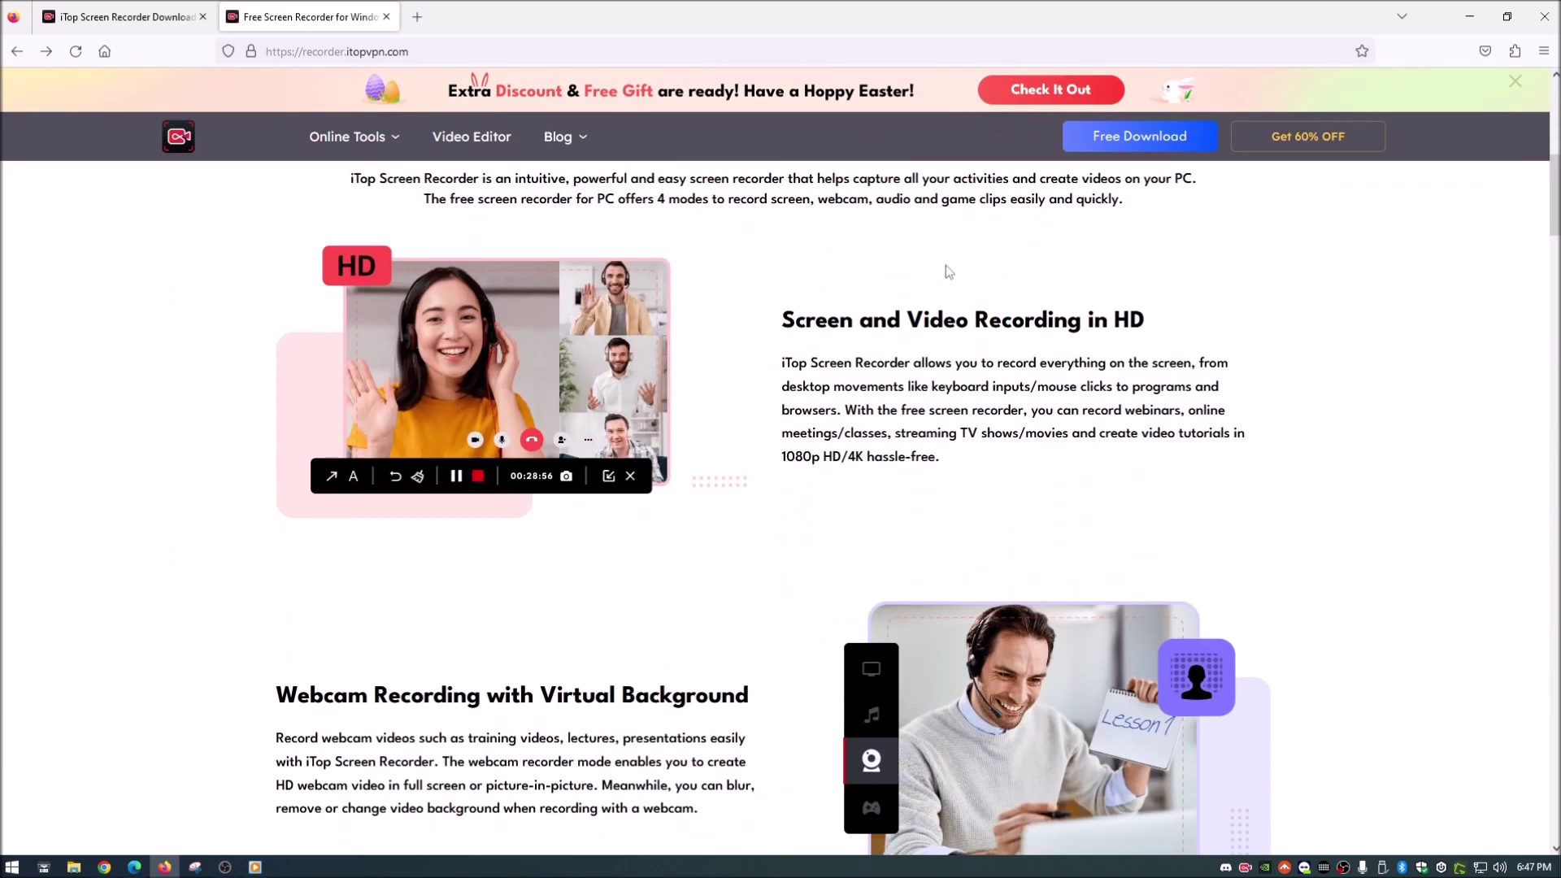
{"action": "scroll", "coordinate": [1309, 357], "scroll_direction": "down", "scroll_amount": 3}
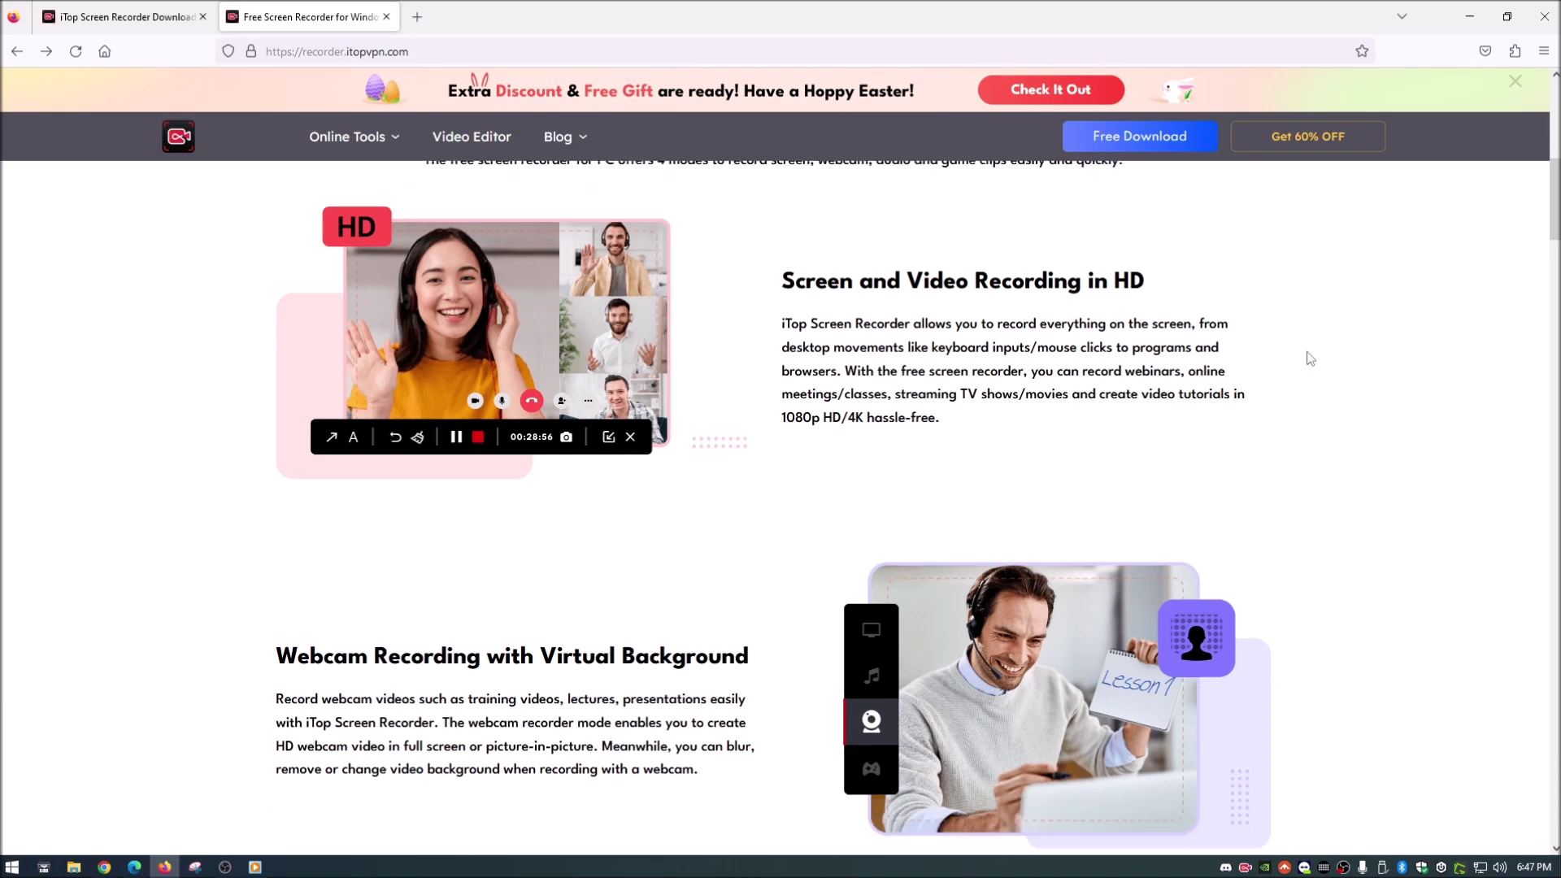
{"action": "scroll", "coordinate": [1309, 358], "scroll_direction": "down", "scroll_amount": 3}
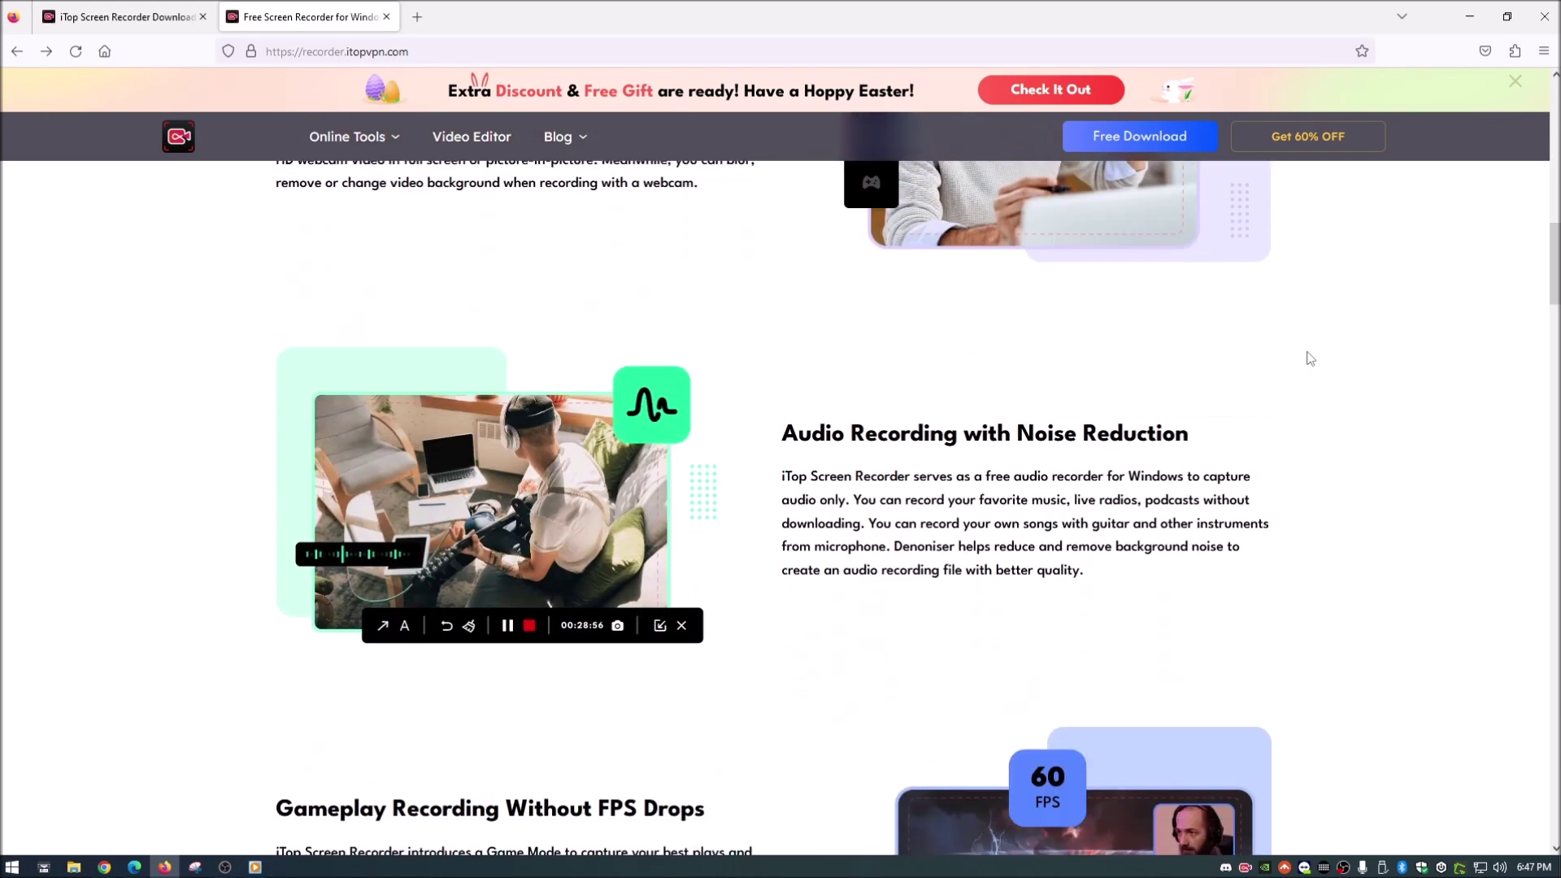
{"action": "scroll", "coordinate": [1310, 358], "scroll_direction": "down", "scroll_amount": 2}
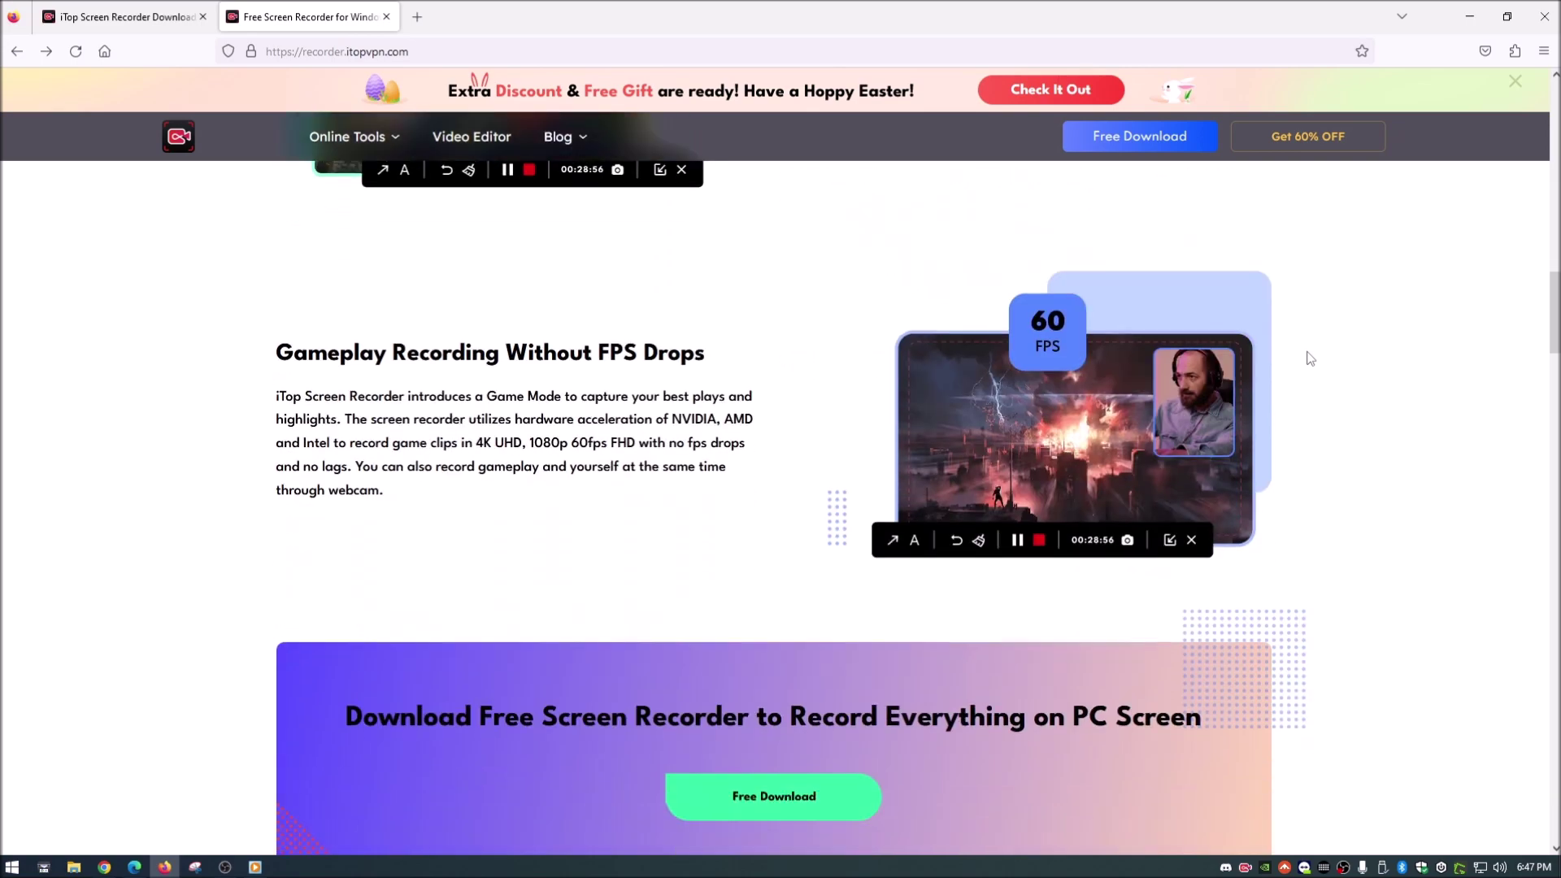
Step: Jump back to the top of the iTop homepage and minimize Firefox to the desktop
{"action": "key", "text": "Home"}
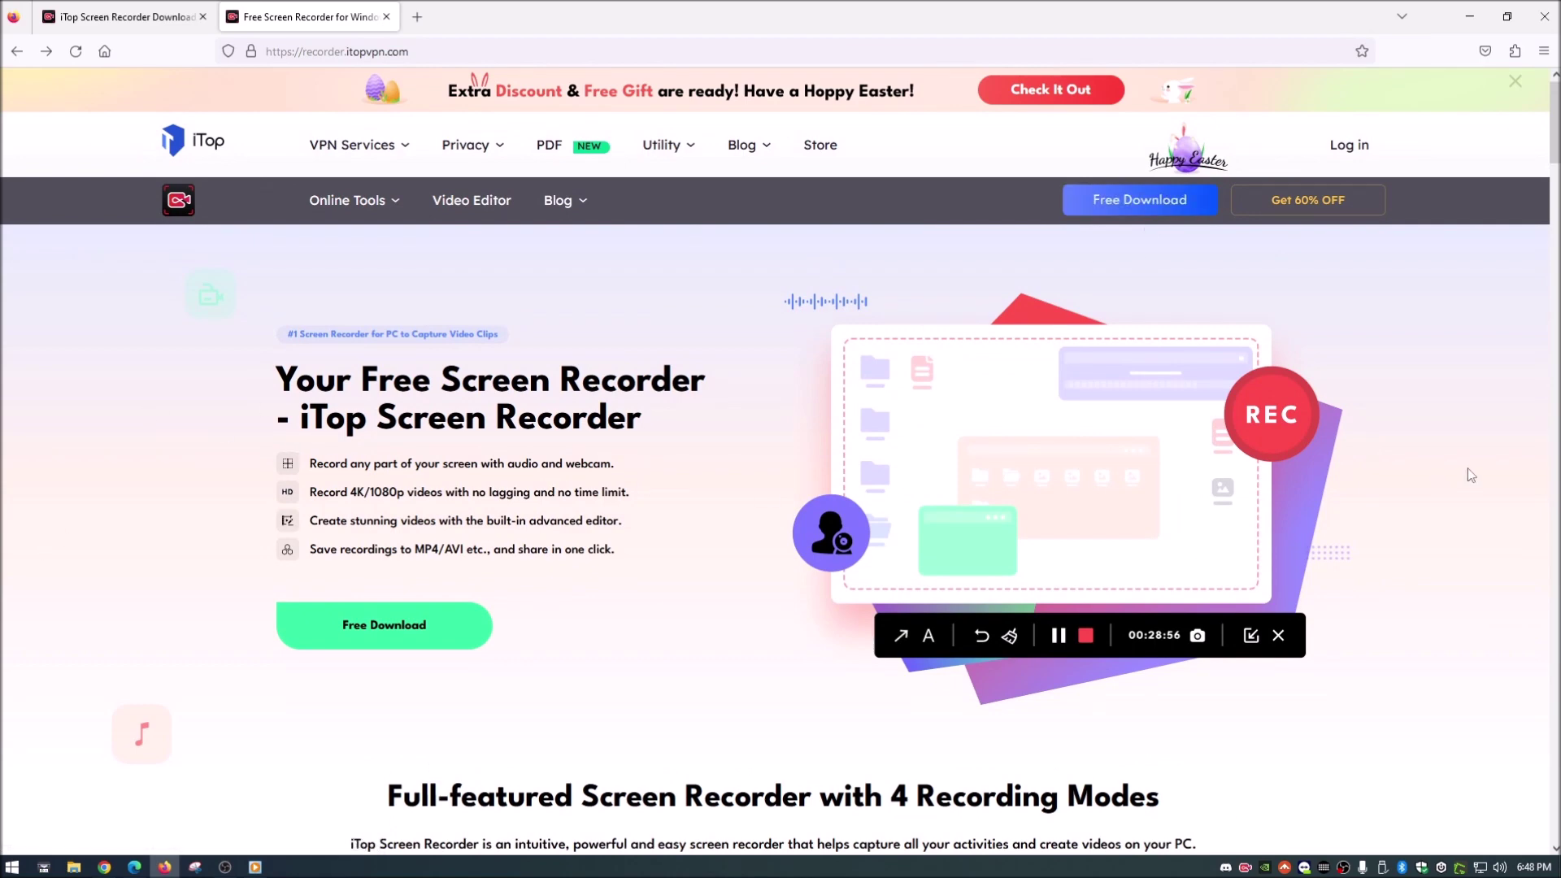
{"action": "left_click", "coordinate": [1473, 14]}
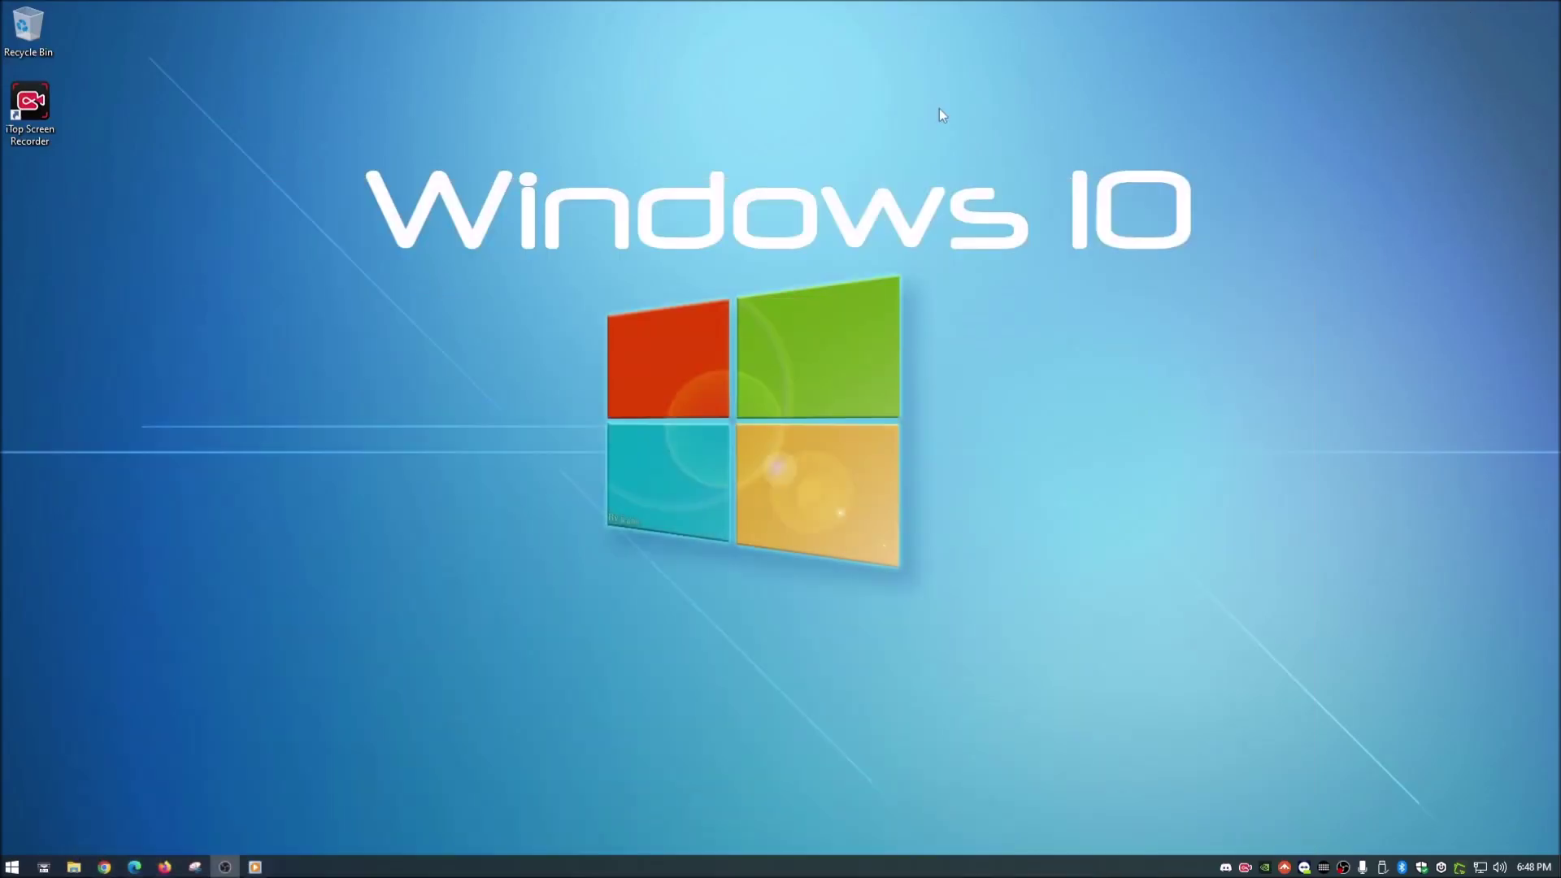
Step: Launch iTop Screen Recorder from its desktop shortcut and nudge its window slightly
{"action": "double_click", "coordinate": [29, 111]}
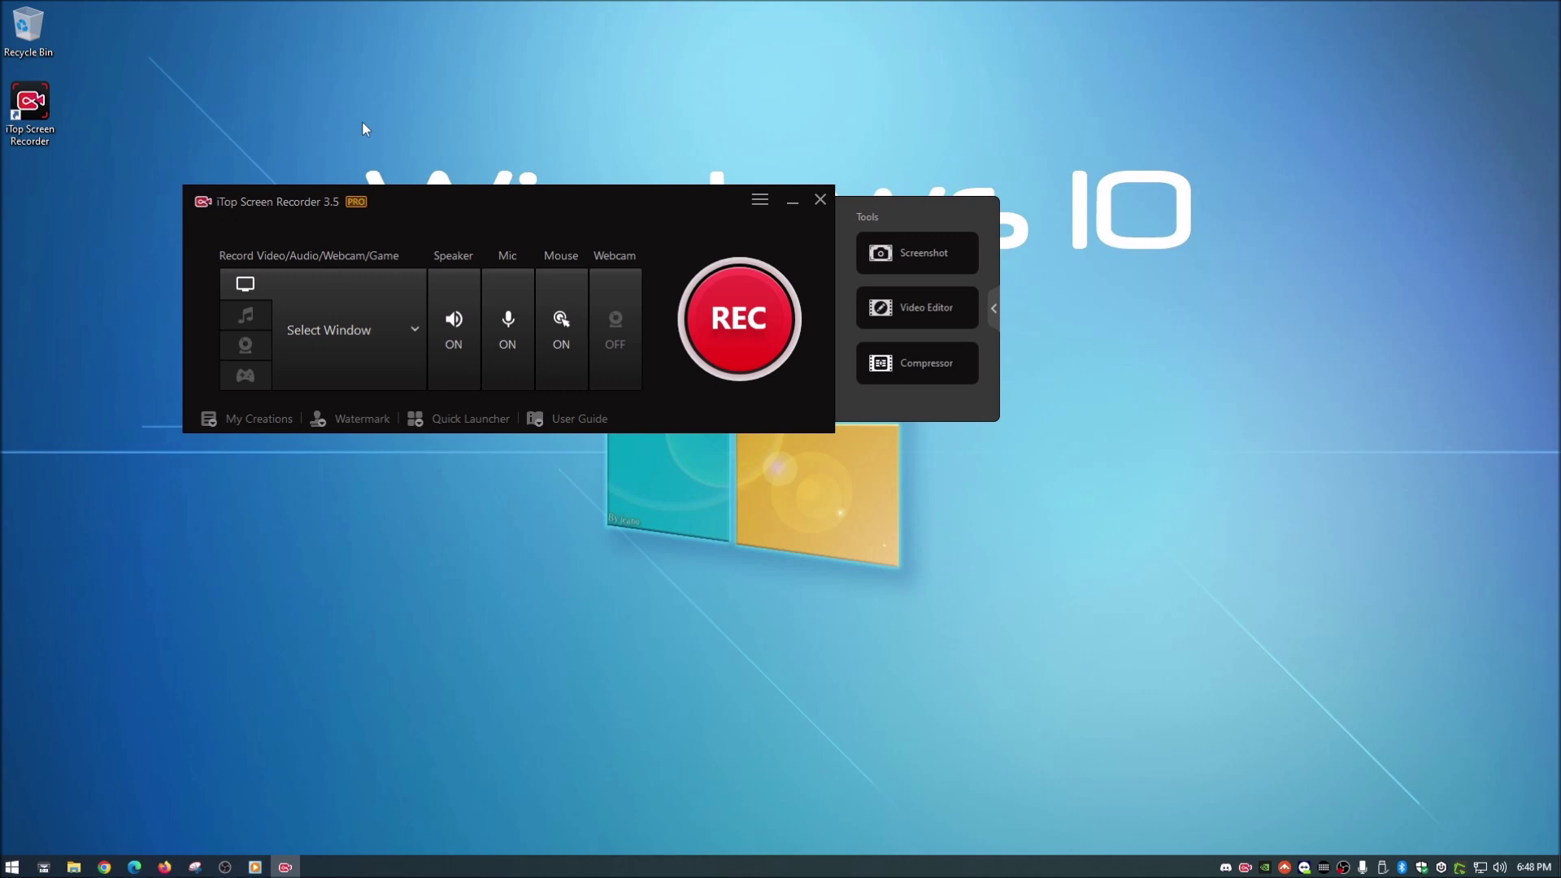
{"action": "left_click_drag", "start_coordinate": [395, 196], "coordinate": [385, 192]}
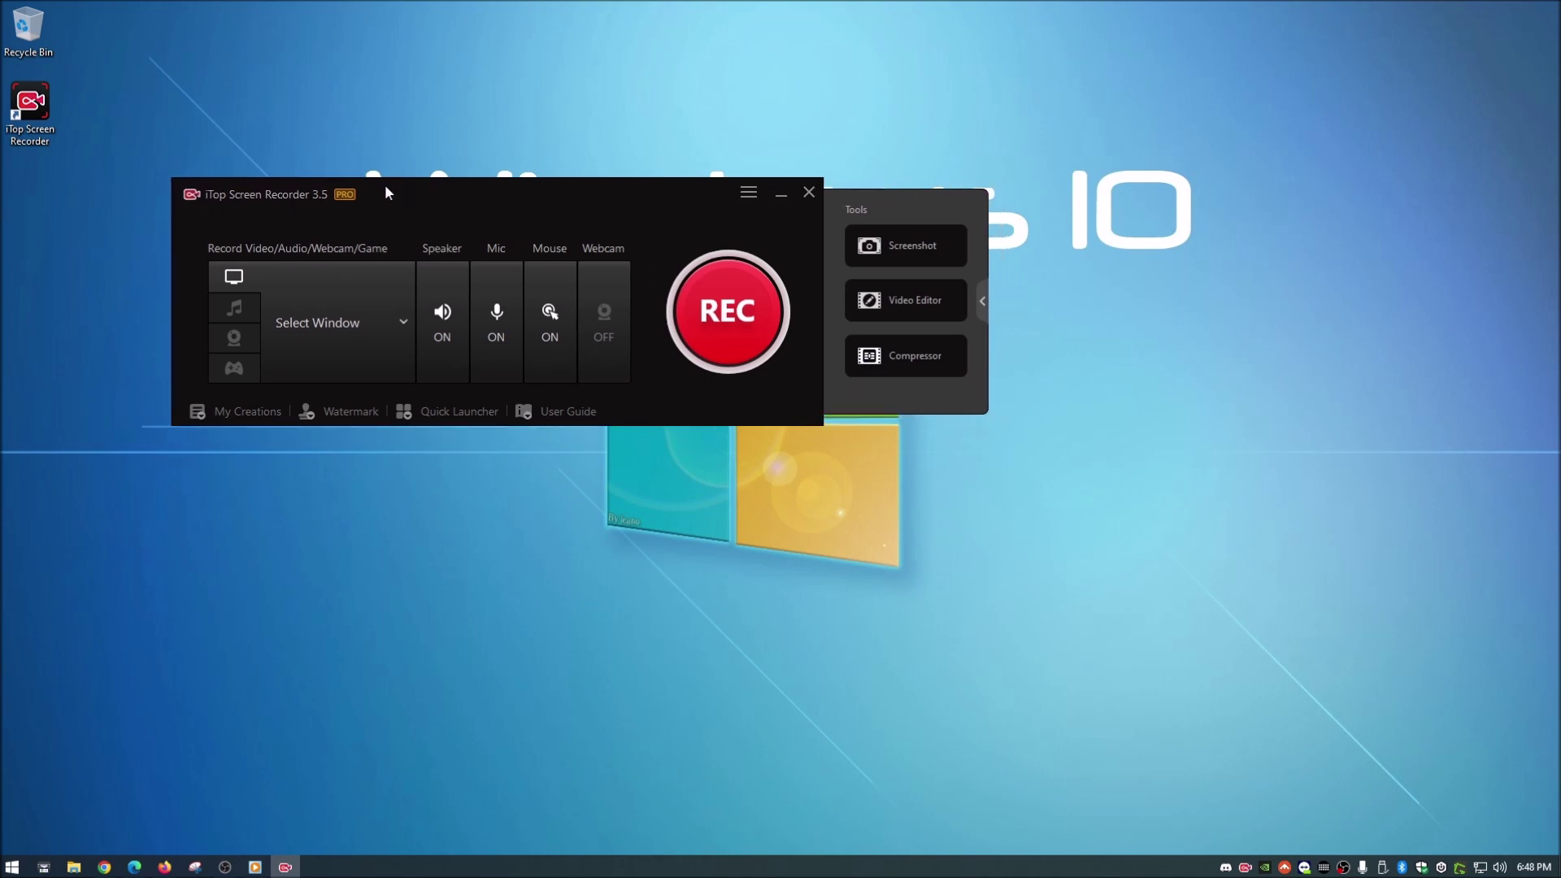
Step: Open the recorder's options list and go to Settings
{"action": "left_click", "coordinate": [747, 195]}
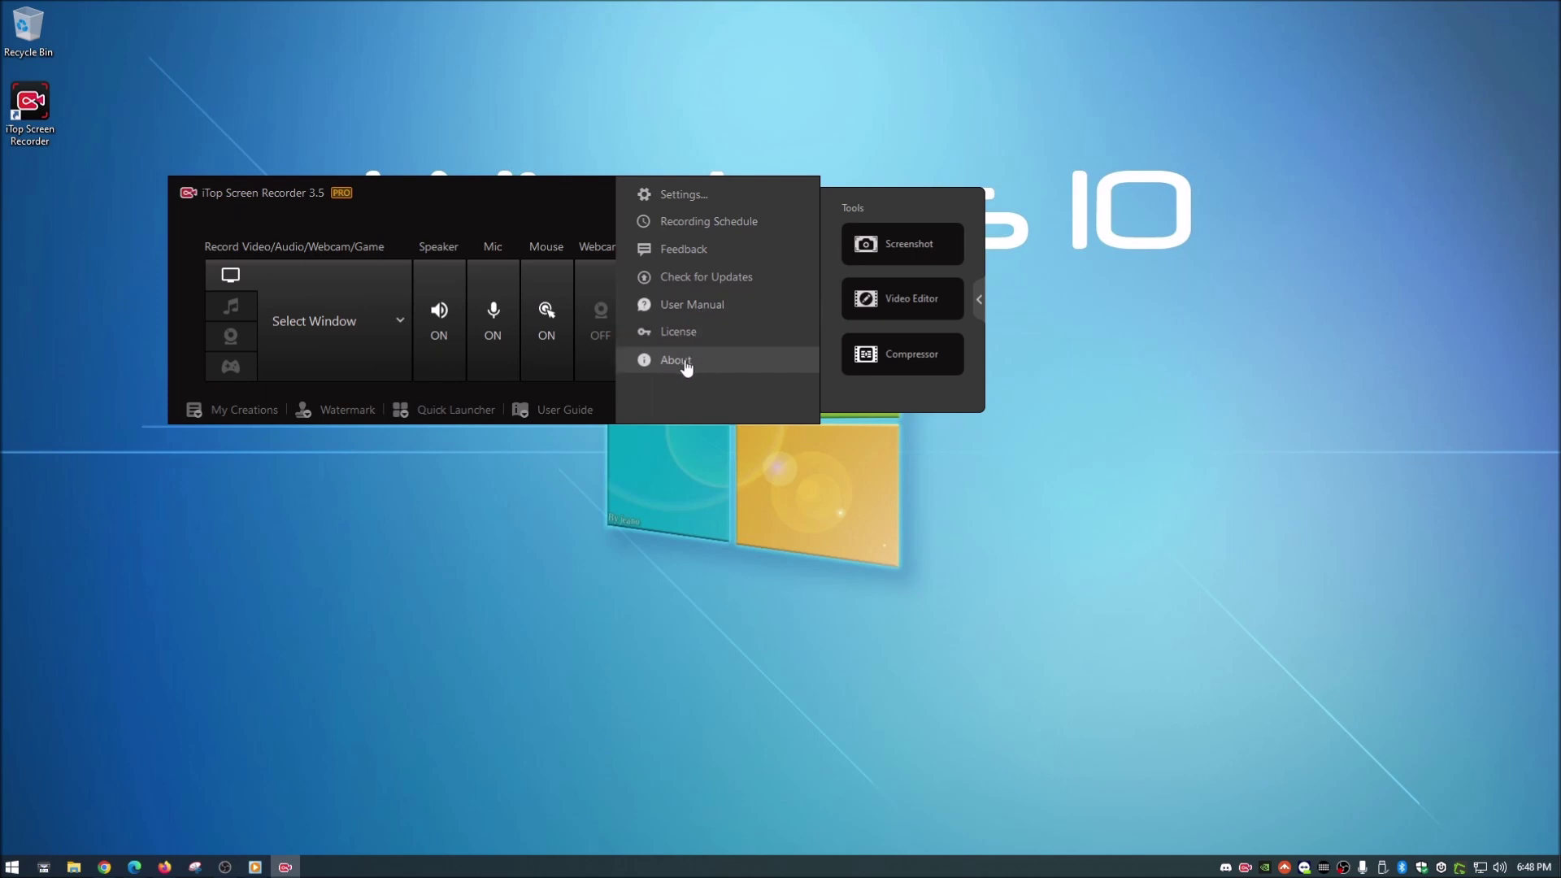
{"action": "left_click", "coordinate": [686, 195]}
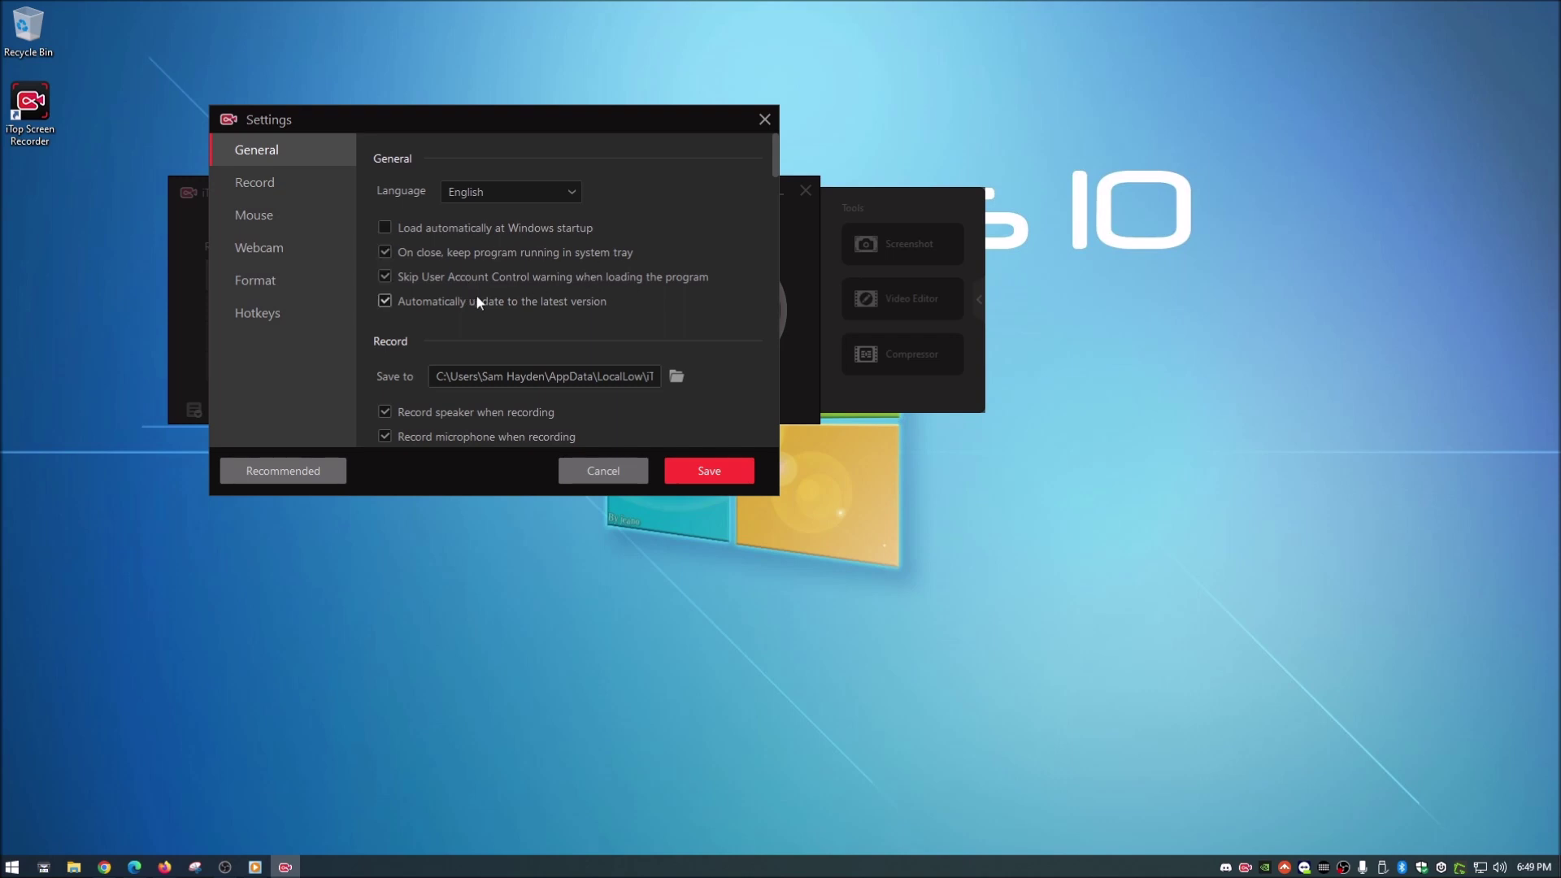
{"action": "scroll", "coordinate": [684, 280], "scroll_direction": "down", "scroll_amount": 1}
{"action": "scroll", "coordinate": [683, 281], "scroll_direction": "down", "scroll_amount": 2}
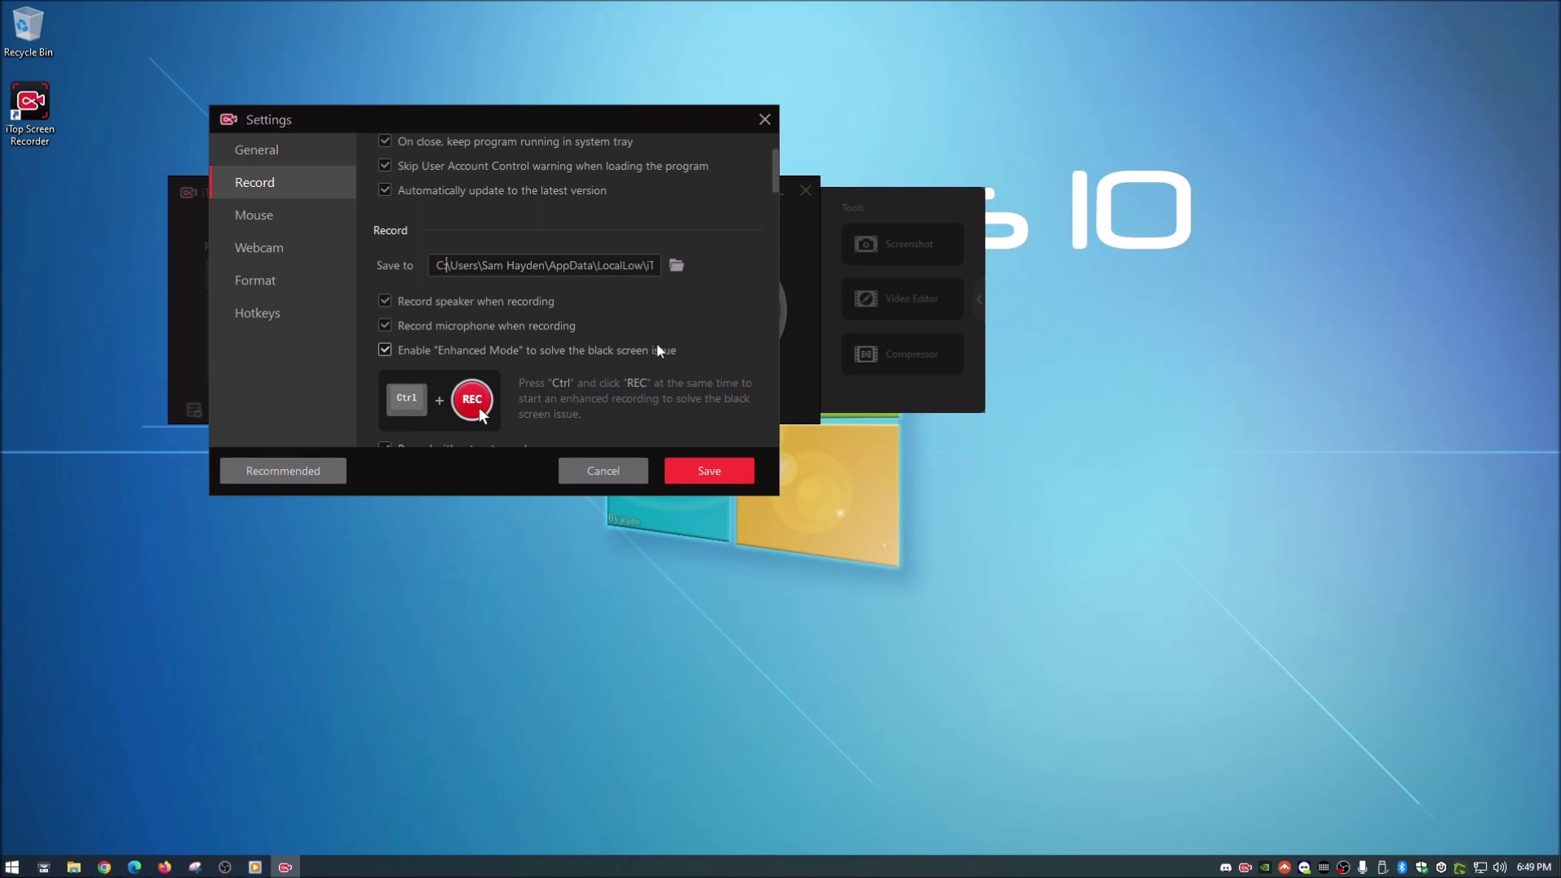
{"action": "scroll", "coordinate": [682, 336], "scroll_direction": "down", "scroll_amount": 3}
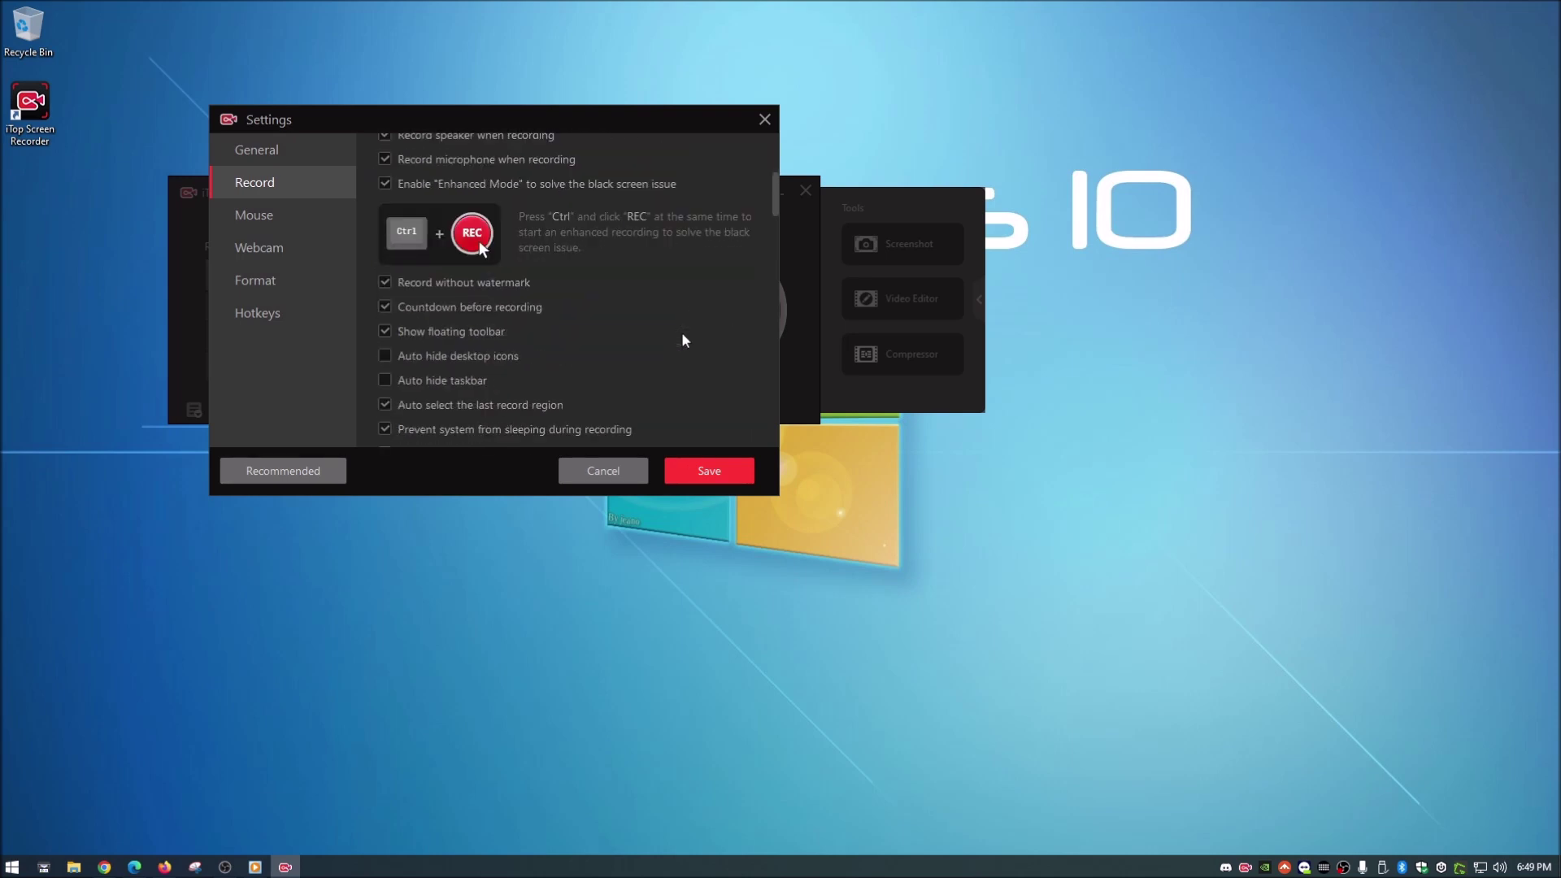
{"action": "scroll", "coordinate": [683, 340], "scroll_direction": "down", "scroll_amount": 1}
{"action": "scroll", "coordinate": [682, 340], "scroll_direction": "down", "scroll_amount": 2}
{"action": "scroll", "coordinate": [682, 339], "scroll_direction": "down", "scroll_amount": 2}
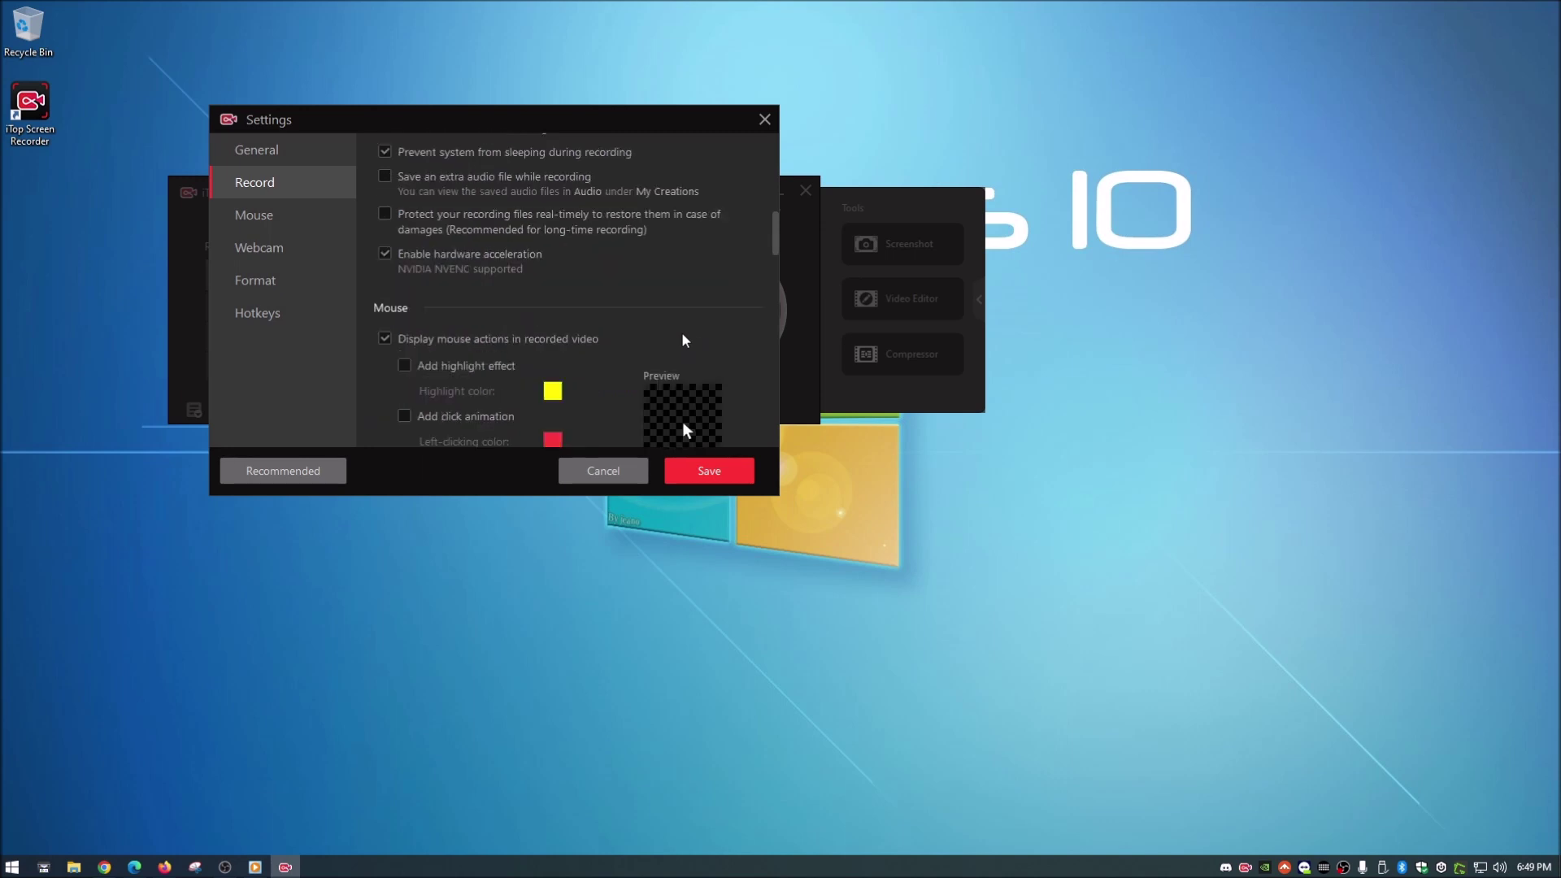
{"action": "scroll", "coordinate": [681, 341], "scroll_direction": "down", "scroll_amount": 4}
{"action": "scroll", "coordinate": [681, 340], "scroll_direction": "down", "scroll_amount": 1}
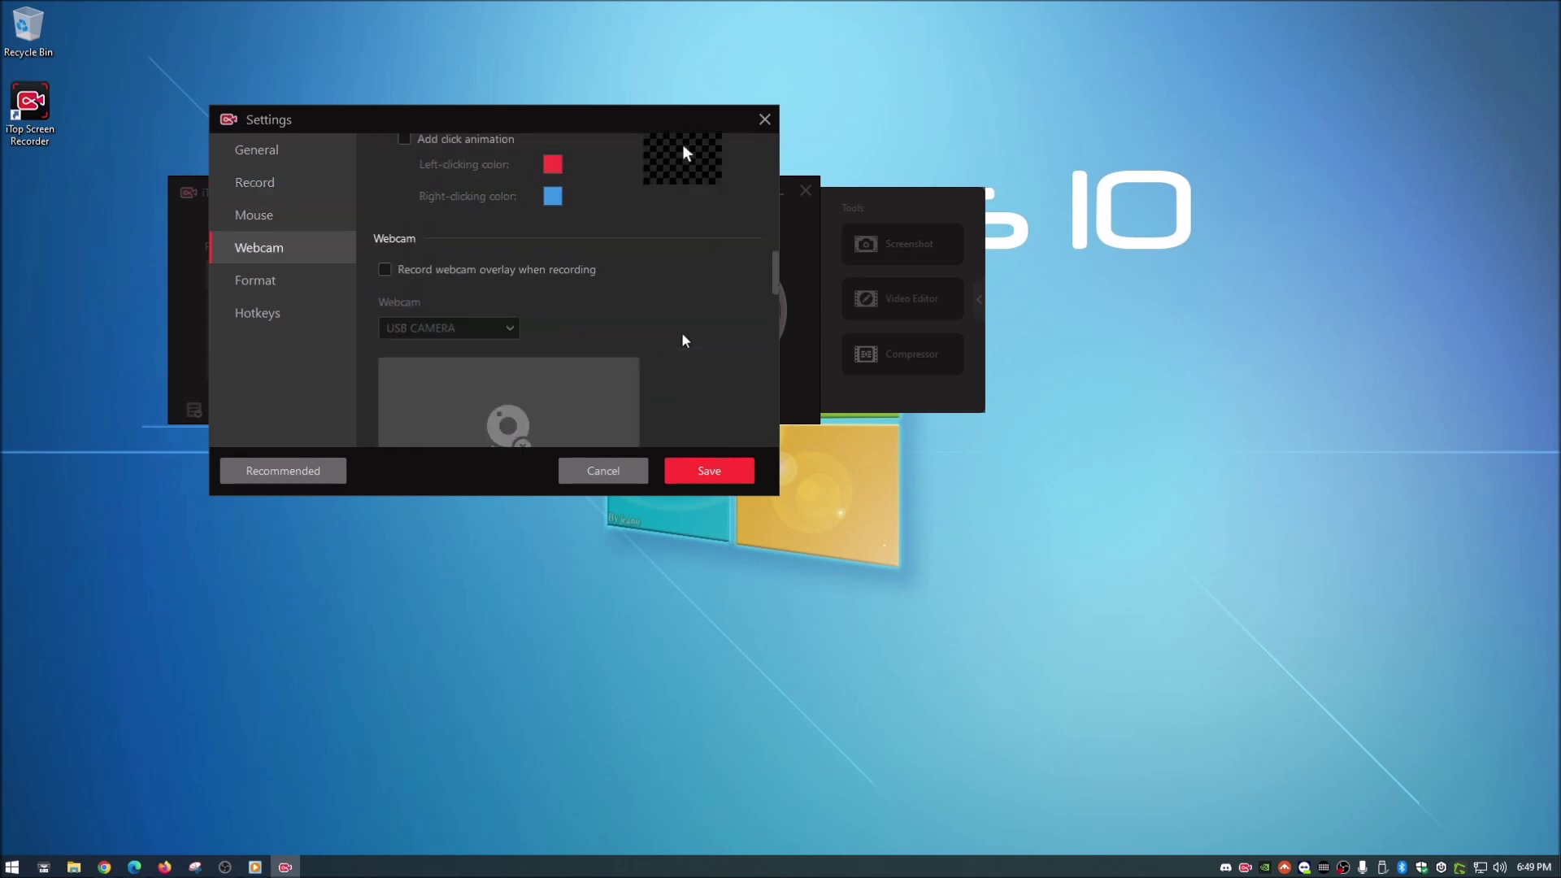
{"action": "scroll", "coordinate": [681, 341], "scroll_direction": "down", "scroll_amount": 2}
{"action": "scroll", "coordinate": [681, 341], "scroll_direction": "down", "scroll_amount": 1}
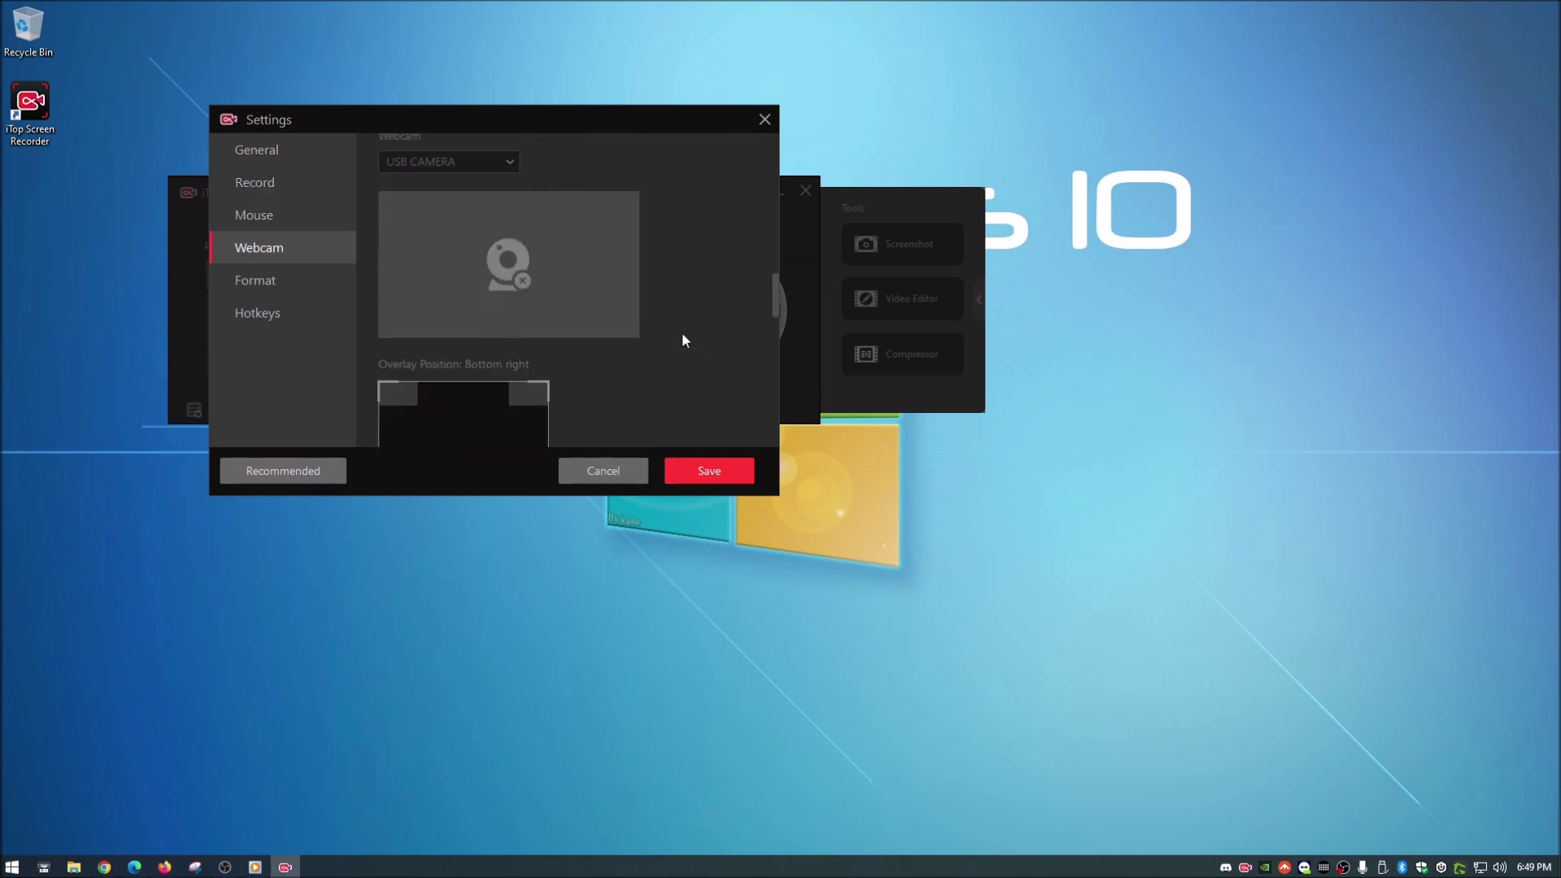
{"action": "scroll", "coordinate": [682, 341], "scroll_direction": "down", "scroll_amount": 4}
{"action": "scroll", "coordinate": [683, 341], "scroll_direction": "down", "scroll_amount": 4}
{"action": "scroll", "coordinate": [682, 340], "scroll_direction": "up", "scroll_amount": 2}
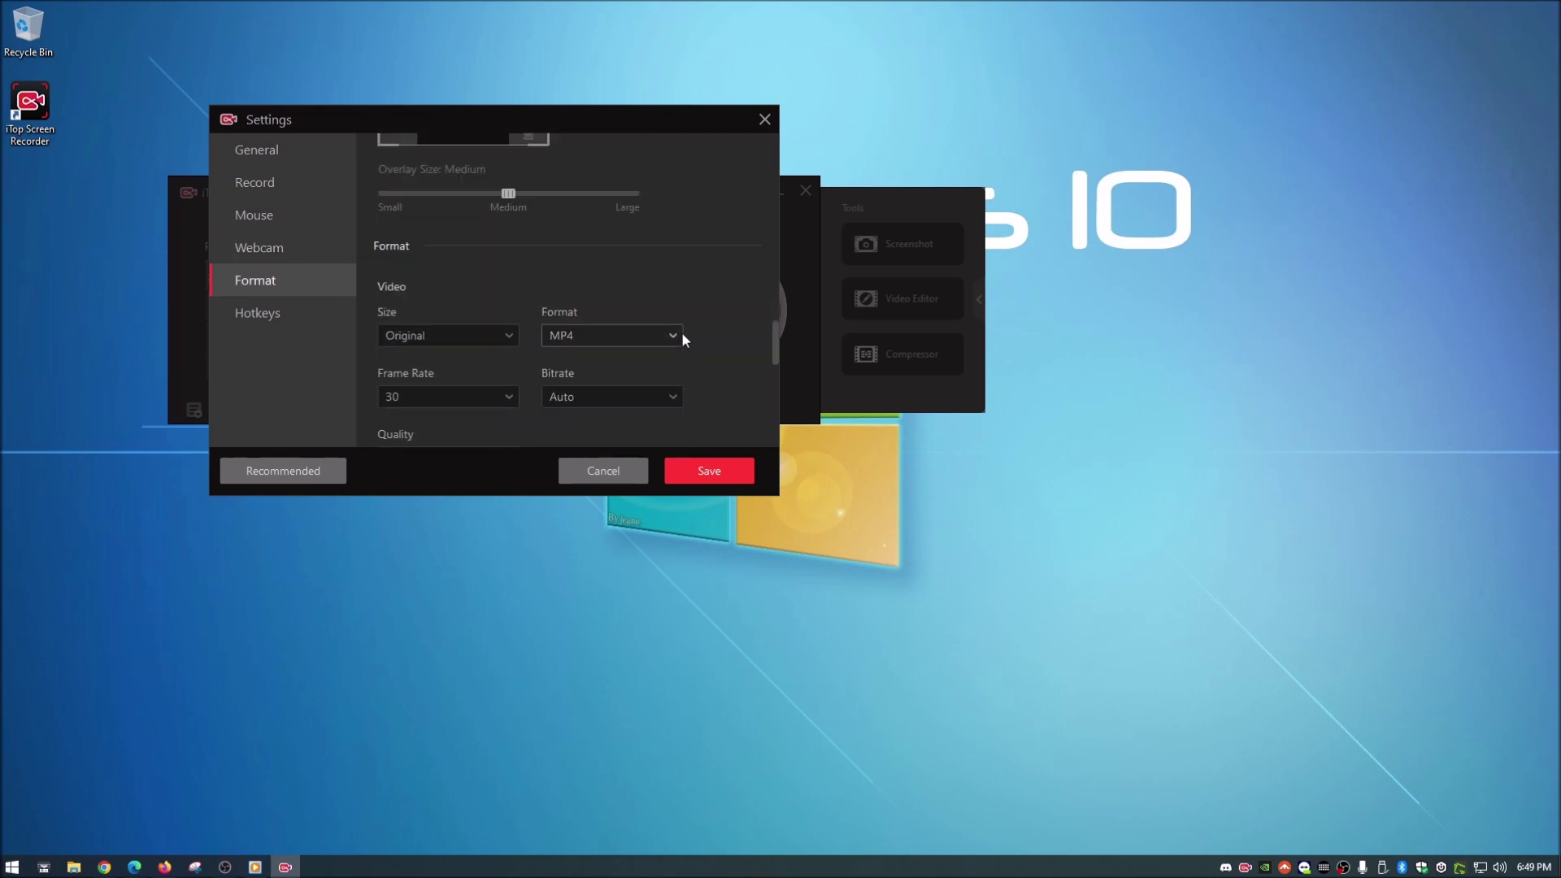
{"action": "scroll", "coordinate": [681, 340], "scroll_direction": "up", "scroll_amount": 4}
{"action": "scroll", "coordinate": [682, 340], "scroll_direction": "down", "scroll_amount": 4}
{"action": "scroll", "coordinate": [683, 341], "scroll_direction": "down", "scroll_amount": 5}
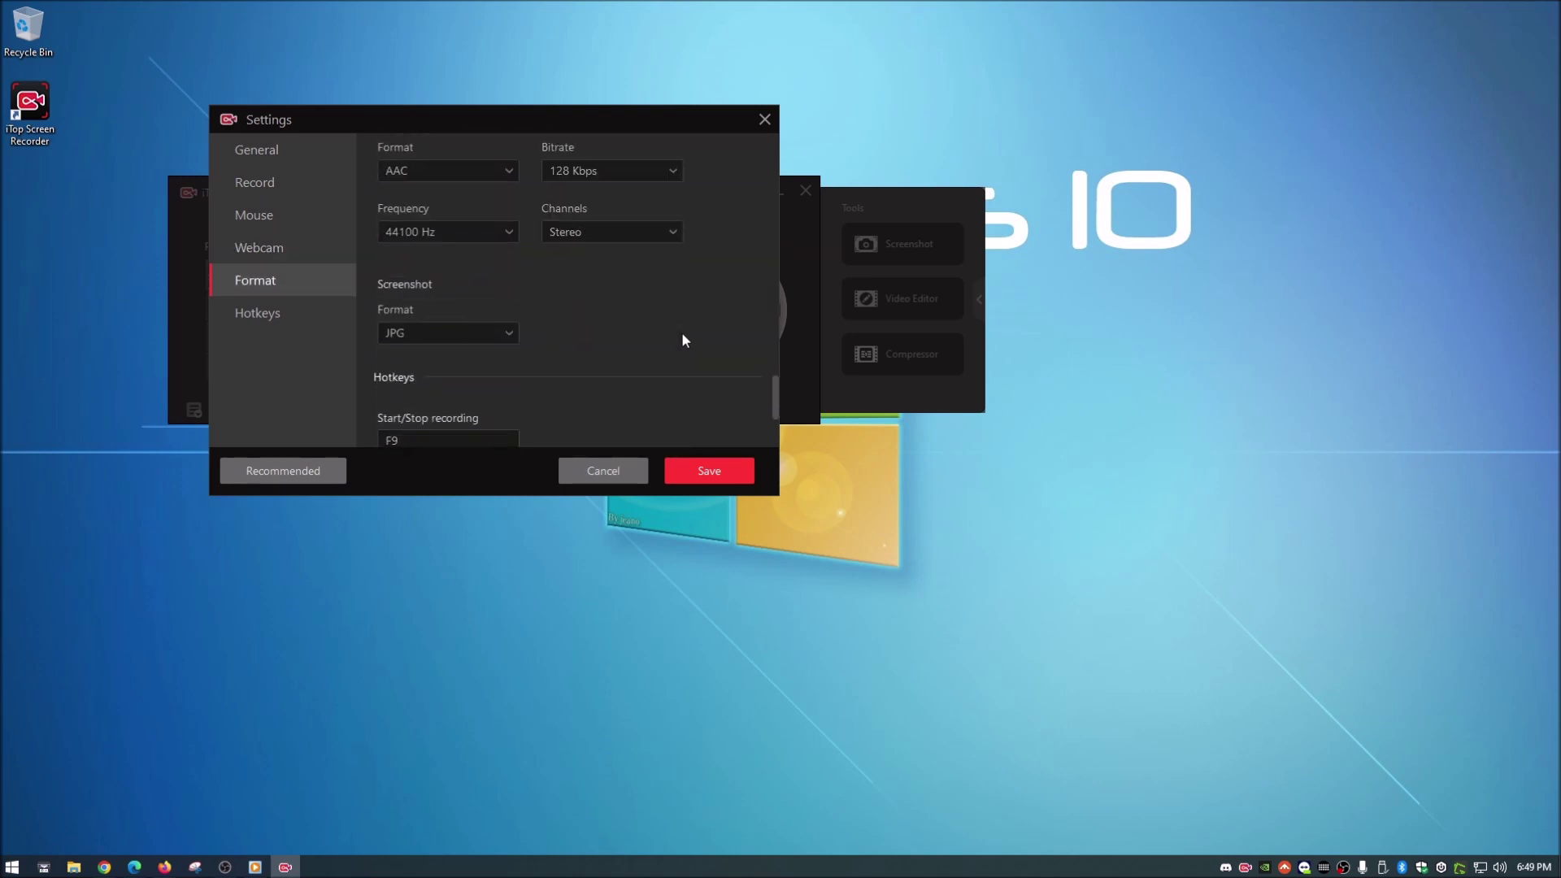
Step: Cancel the Settings dialog, discarding any changes
{"action": "left_click", "coordinate": [602, 472]}
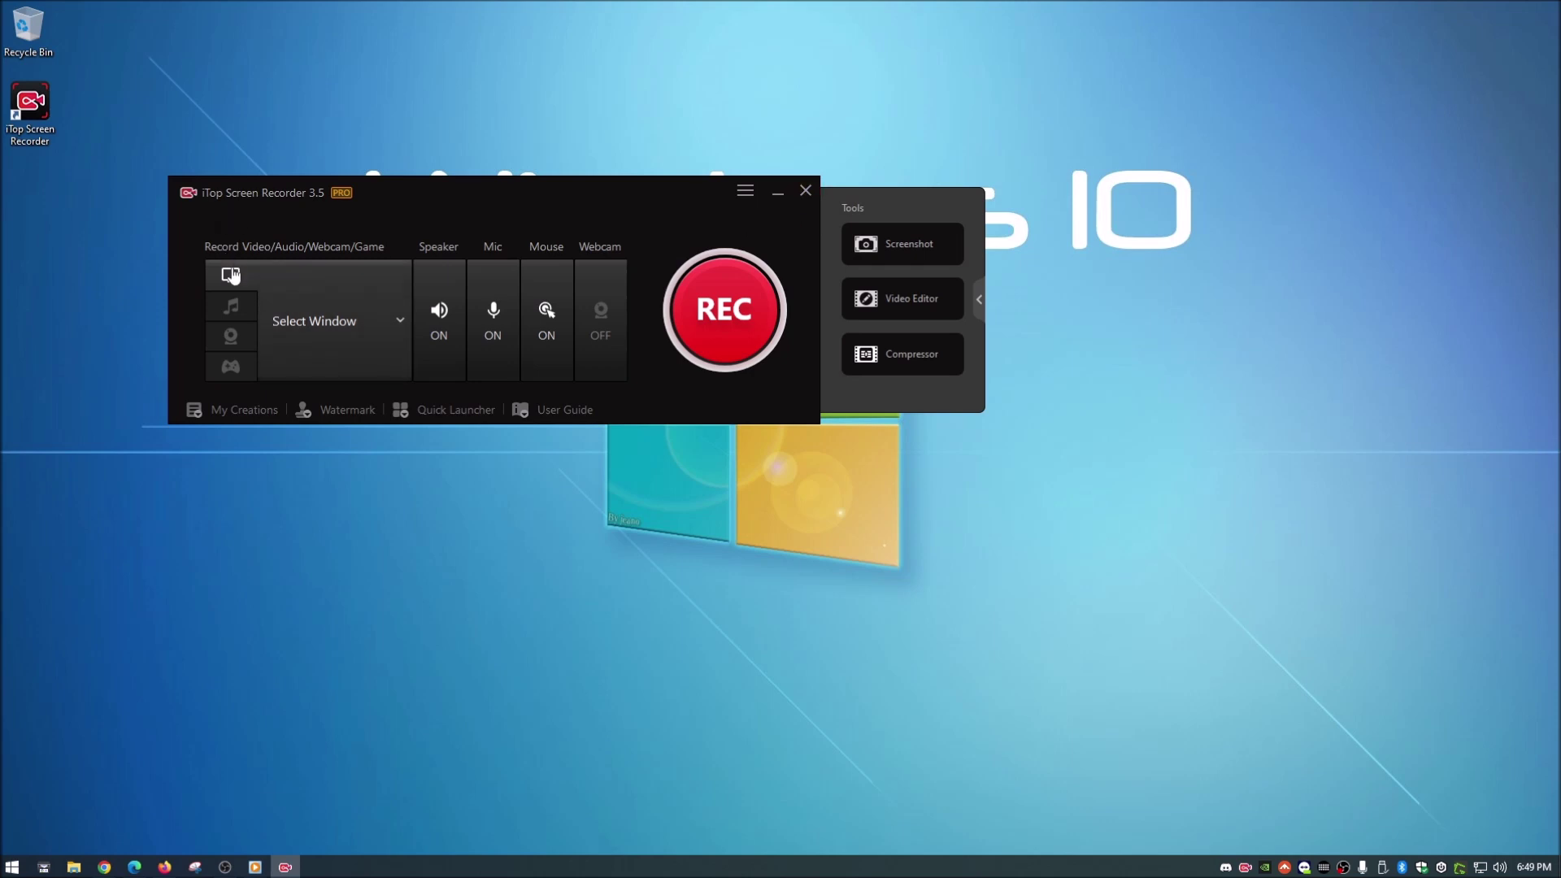
Step: Set capture to Full Screen Monitor #1, then try Monitor #2
{"action": "left_click", "coordinate": [359, 307]}
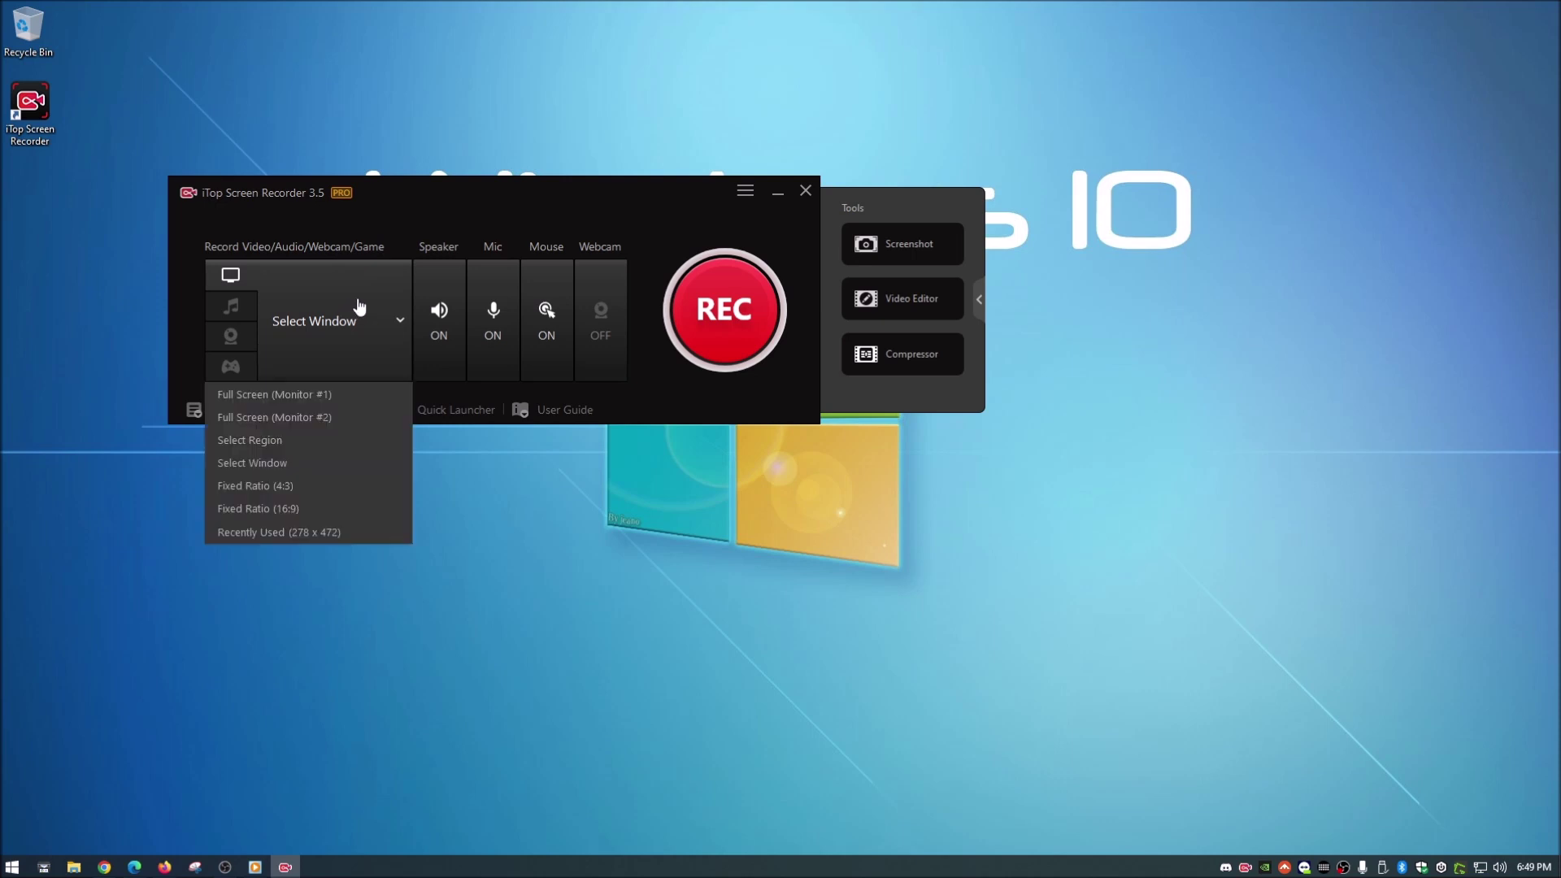
{"action": "left_click", "coordinate": [279, 394]}
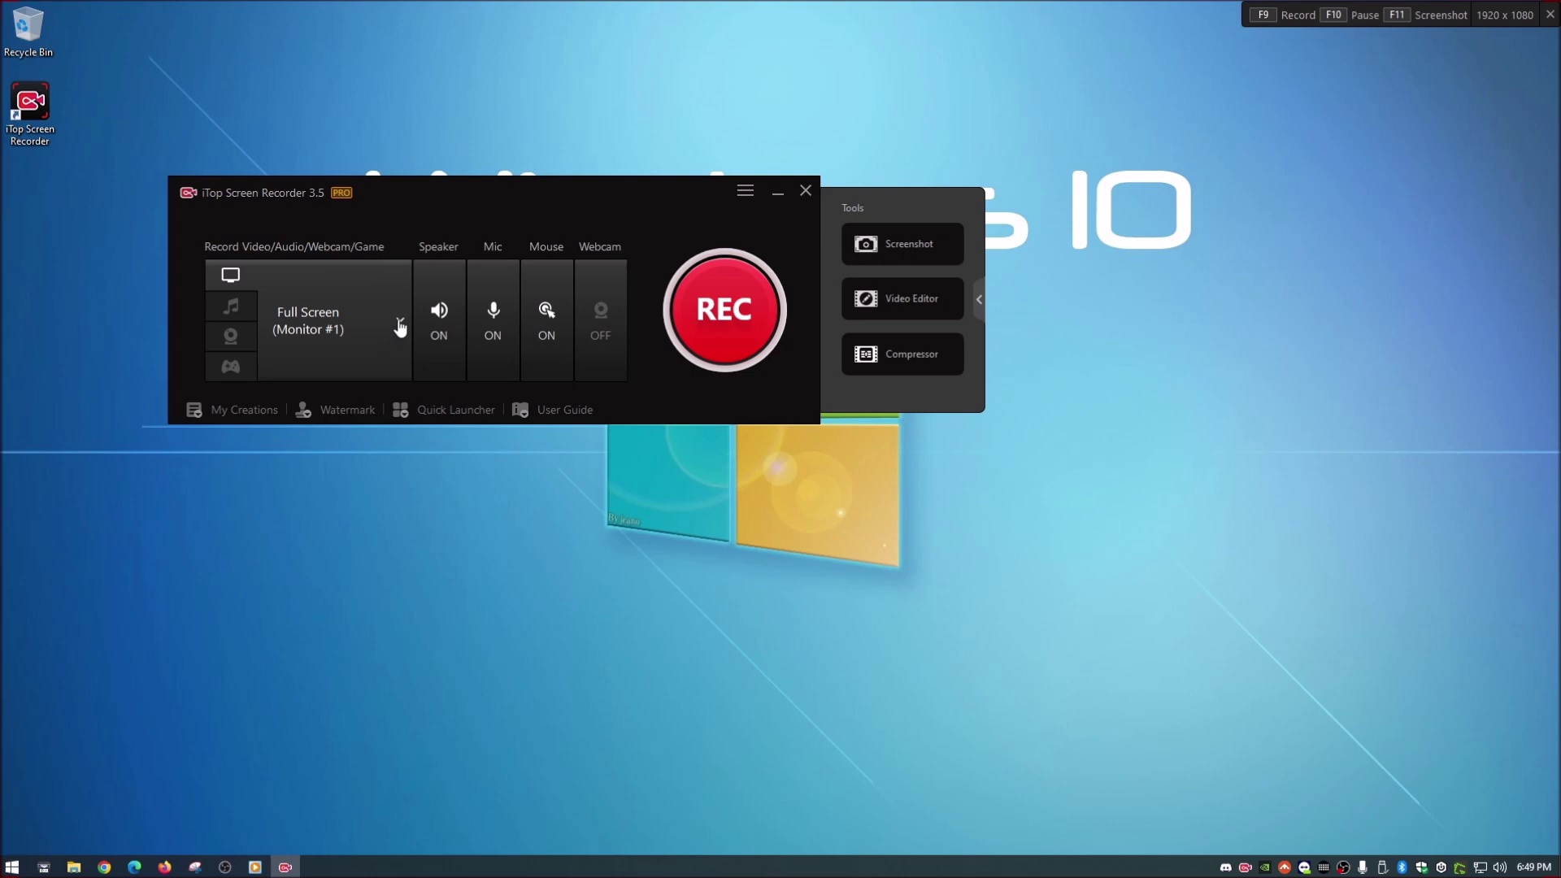
{"action": "left_click", "coordinate": [396, 331]}
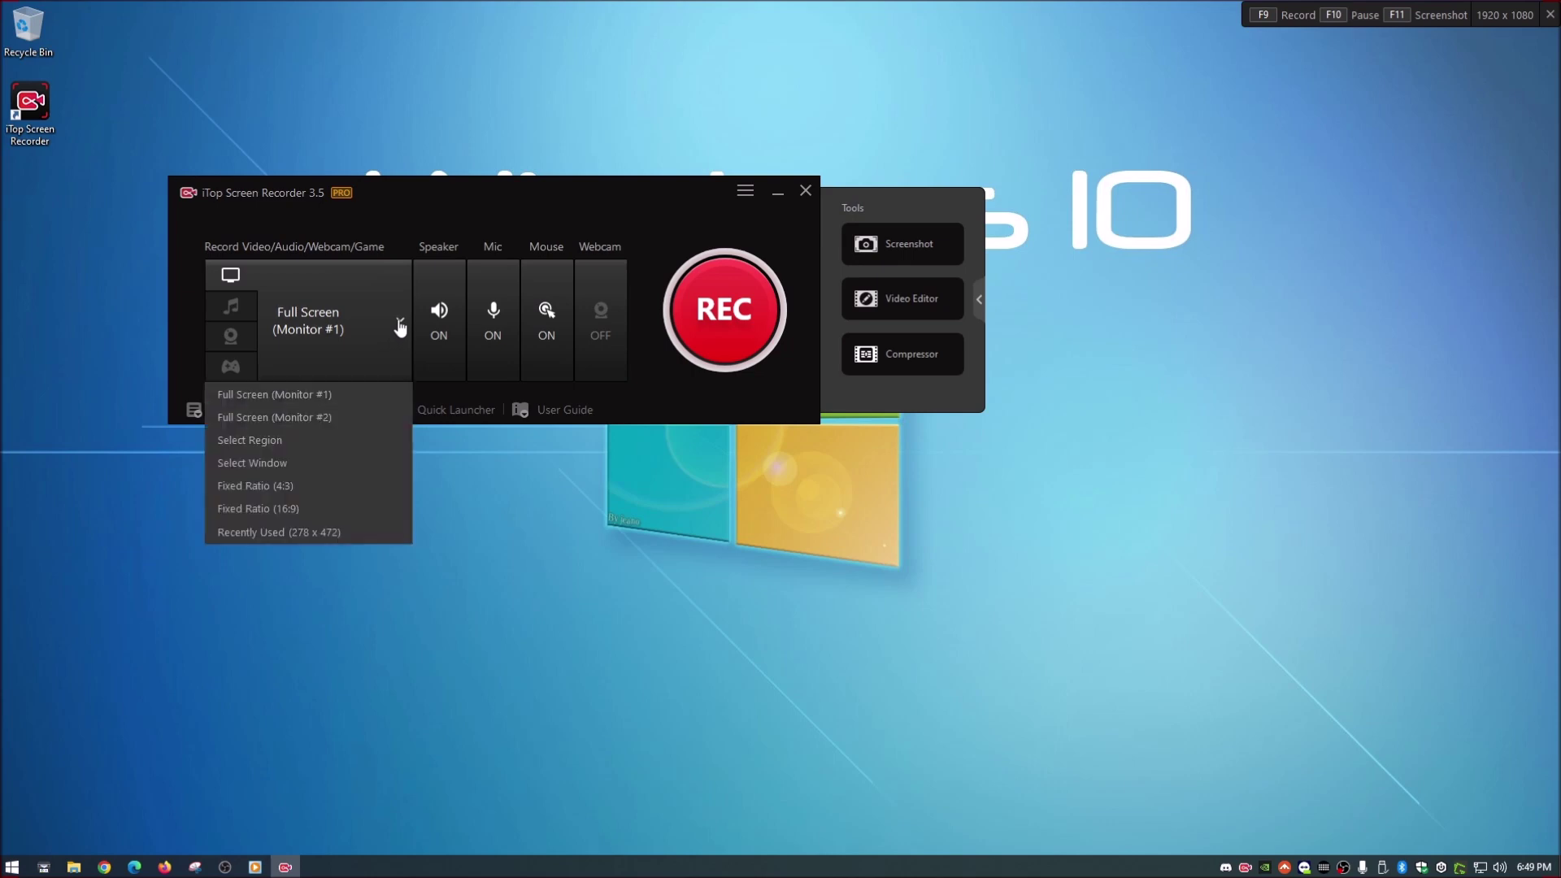
{"action": "left_click", "coordinate": [320, 418]}
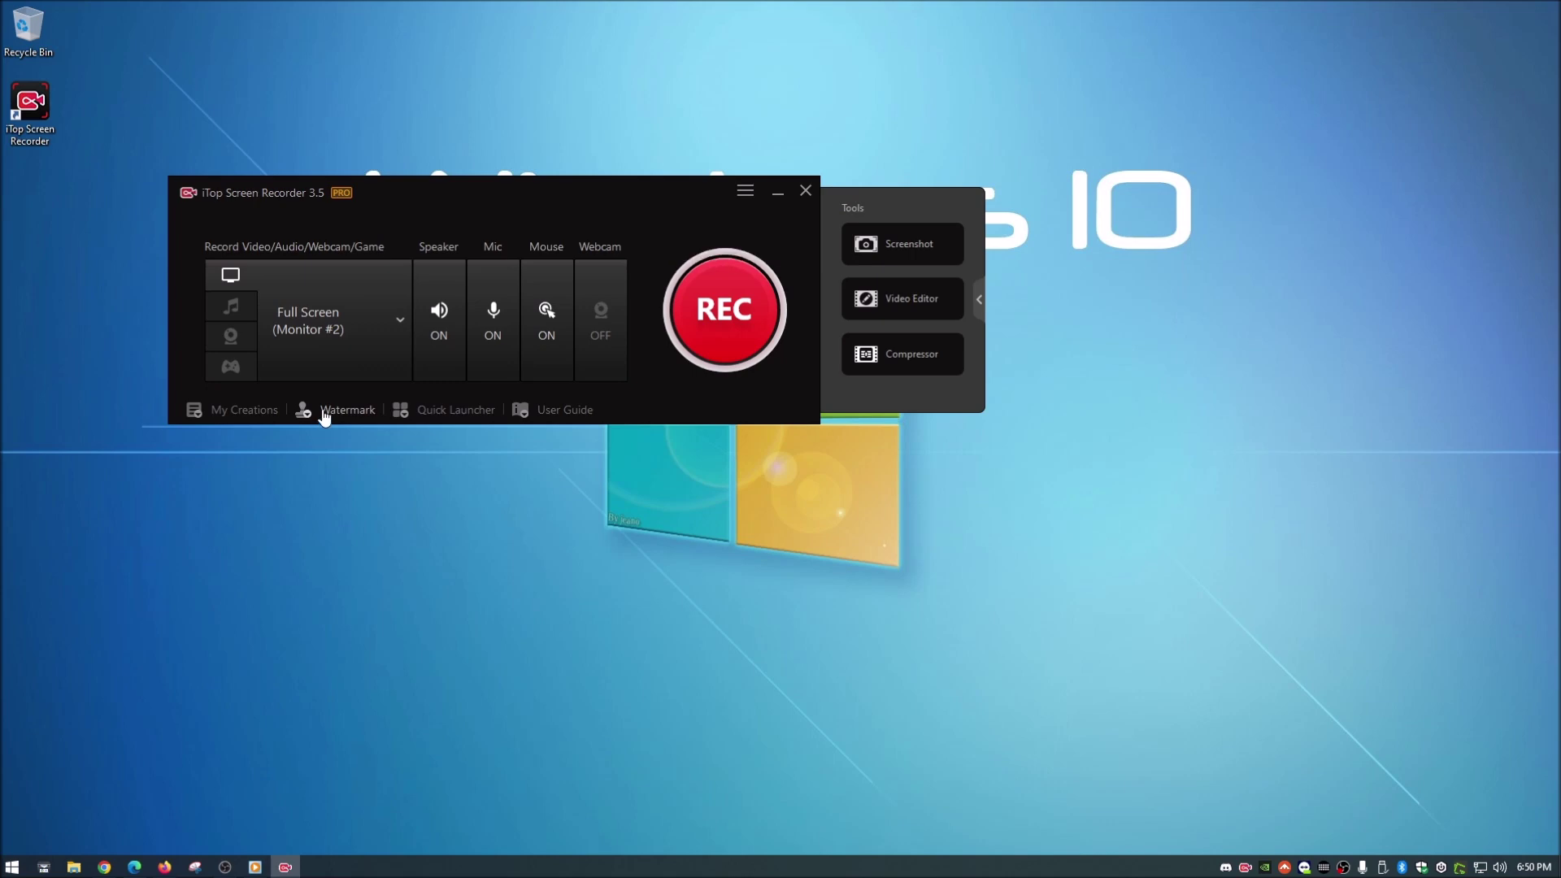
Step: Switch capture back to Full Screen Monitor #1 and reopen the capture-mode list
{"action": "left_click", "coordinate": [400, 320]}
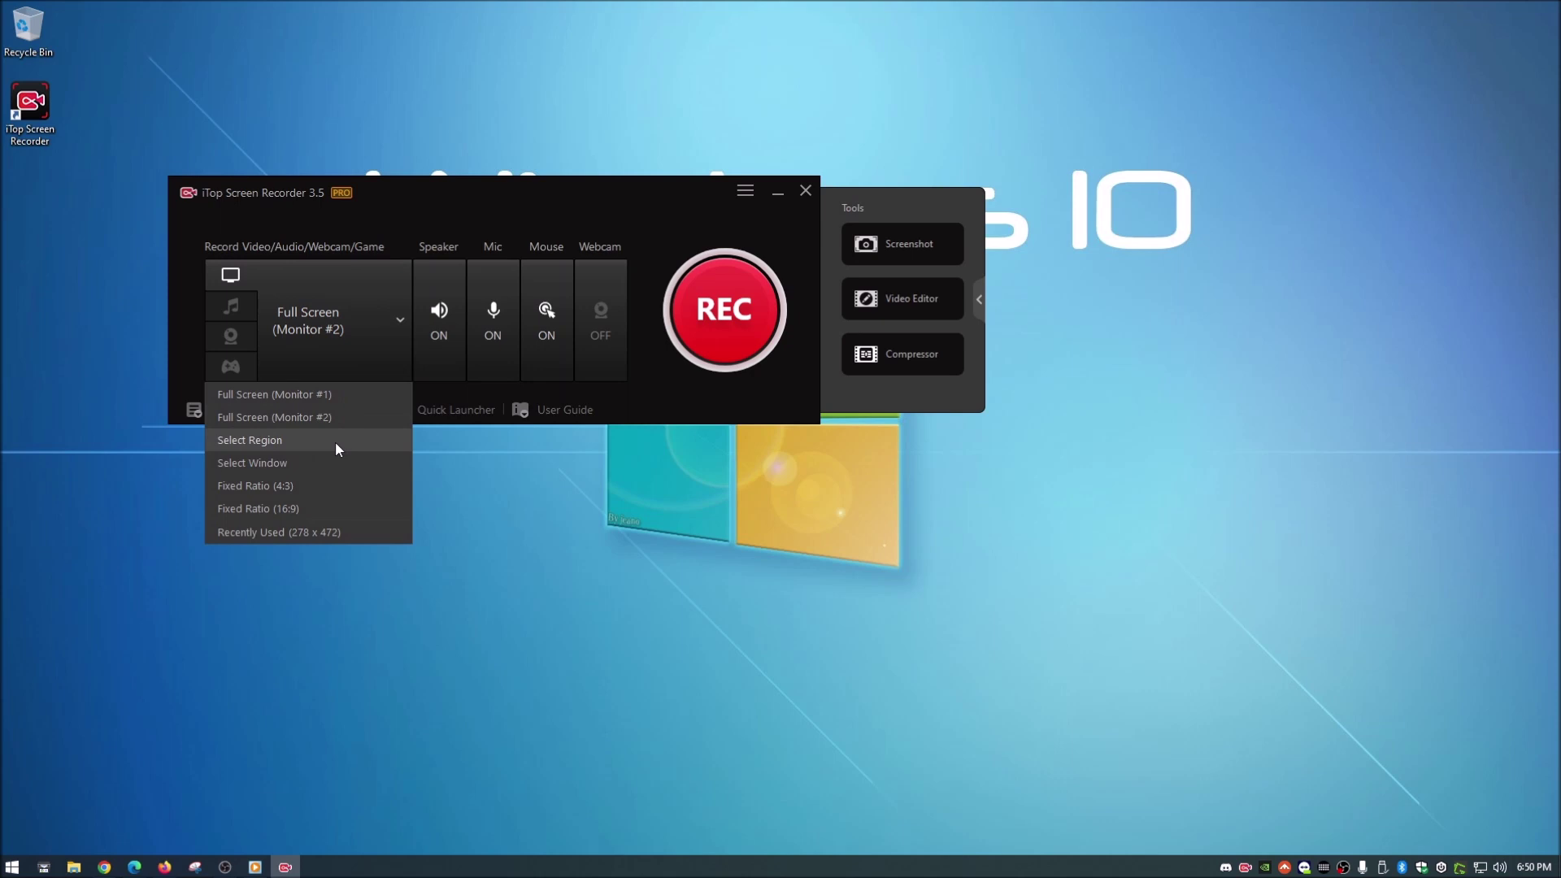
{"action": "left_click", "coordinate": [326, 393]}
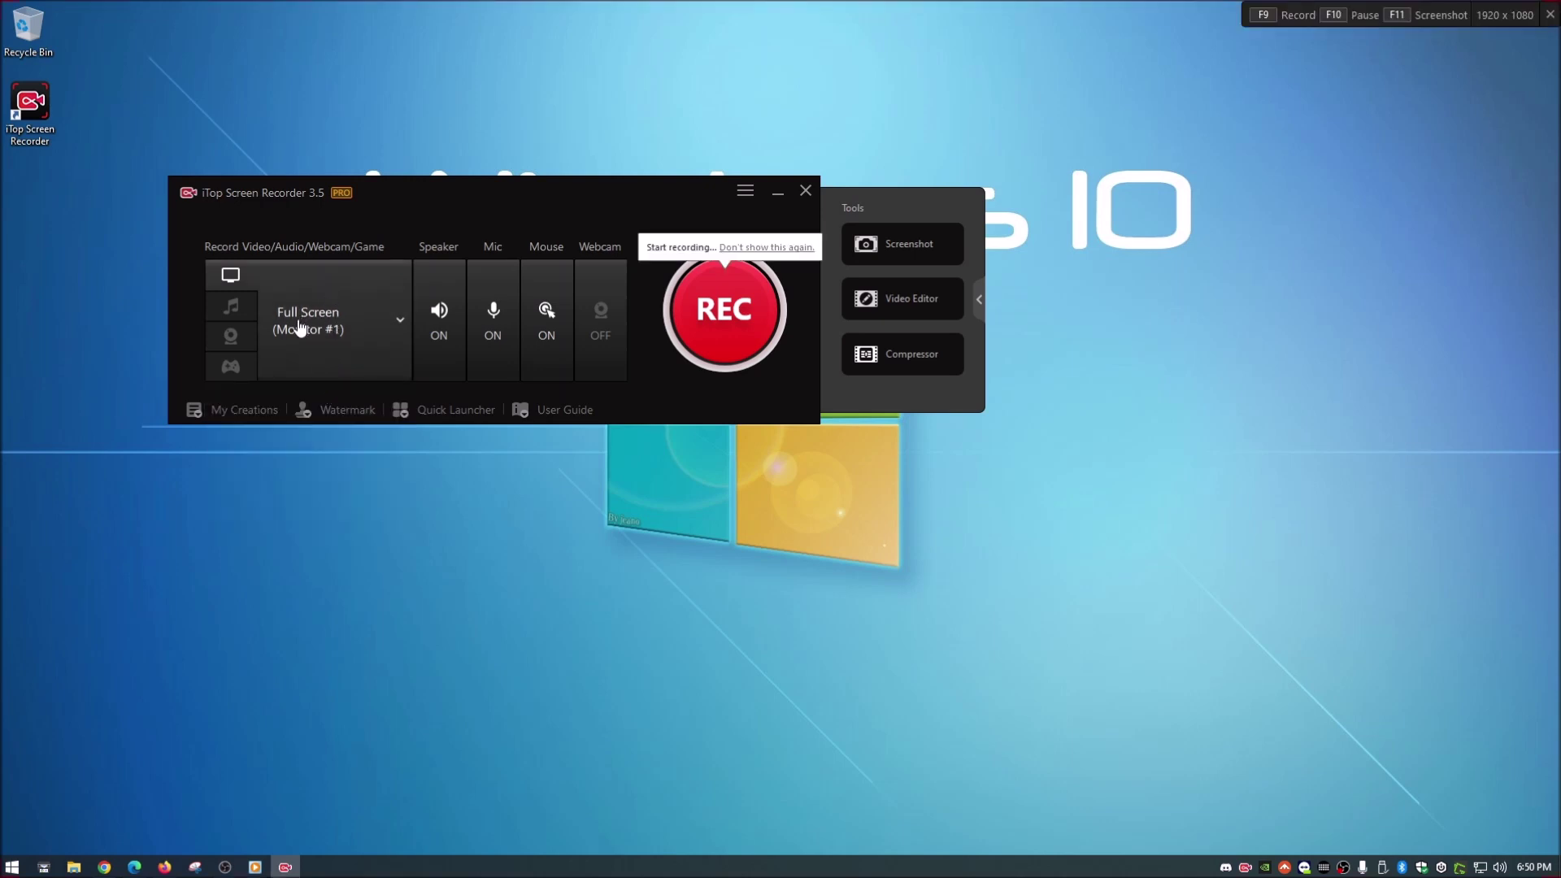
{"action": "left_click", "coordinate": [399, 325]}
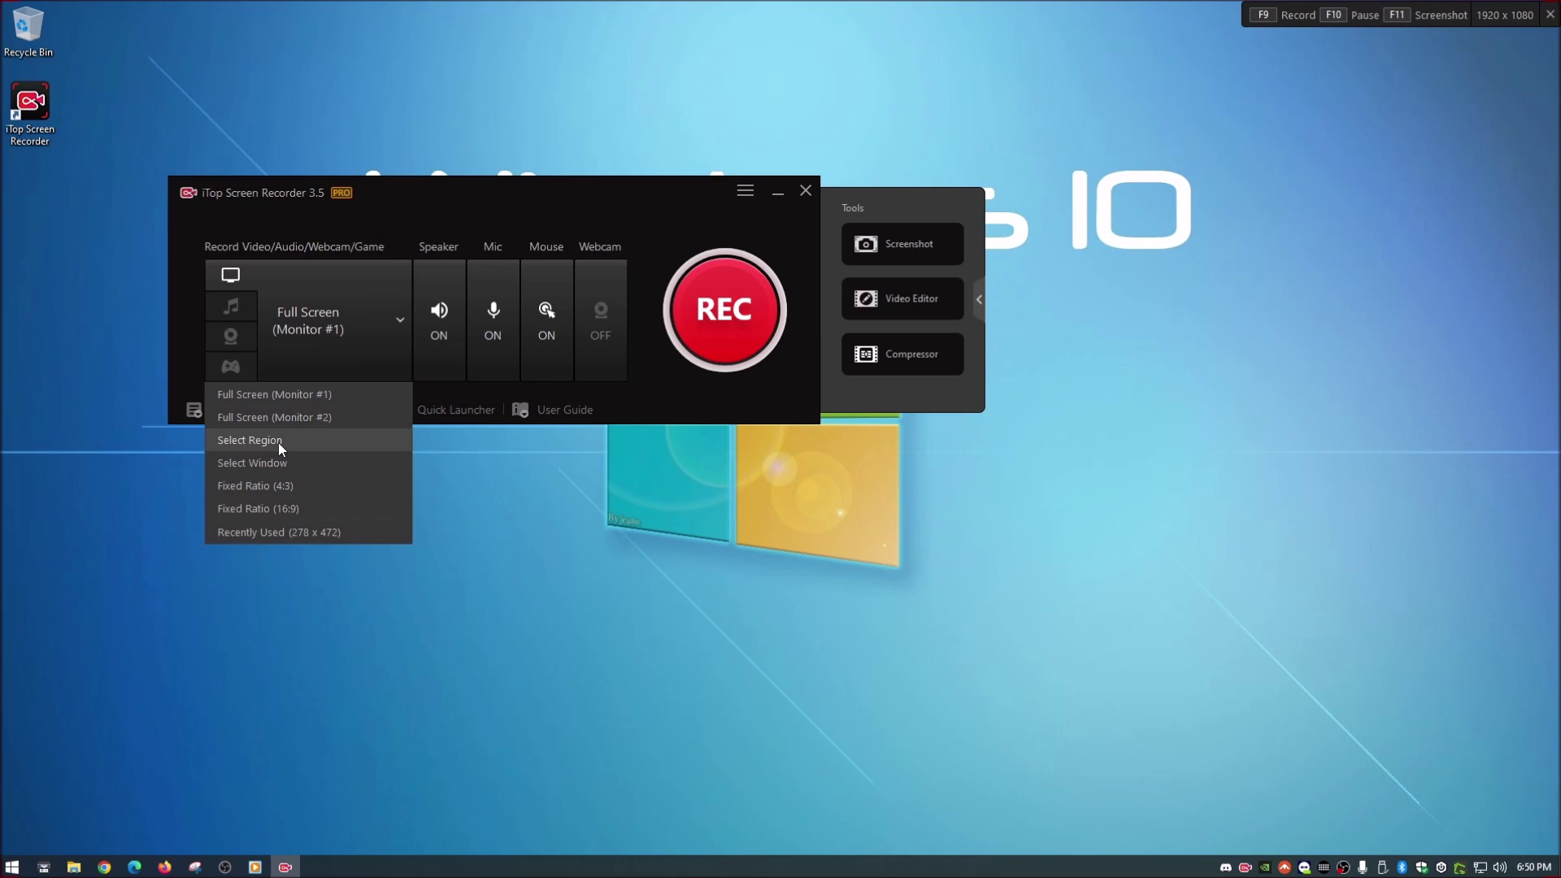
Step: Choose Select Region and drag out a 956 x 616 capture area on the desktop
{"action": "left_click", "coordinate": [280, 442]}
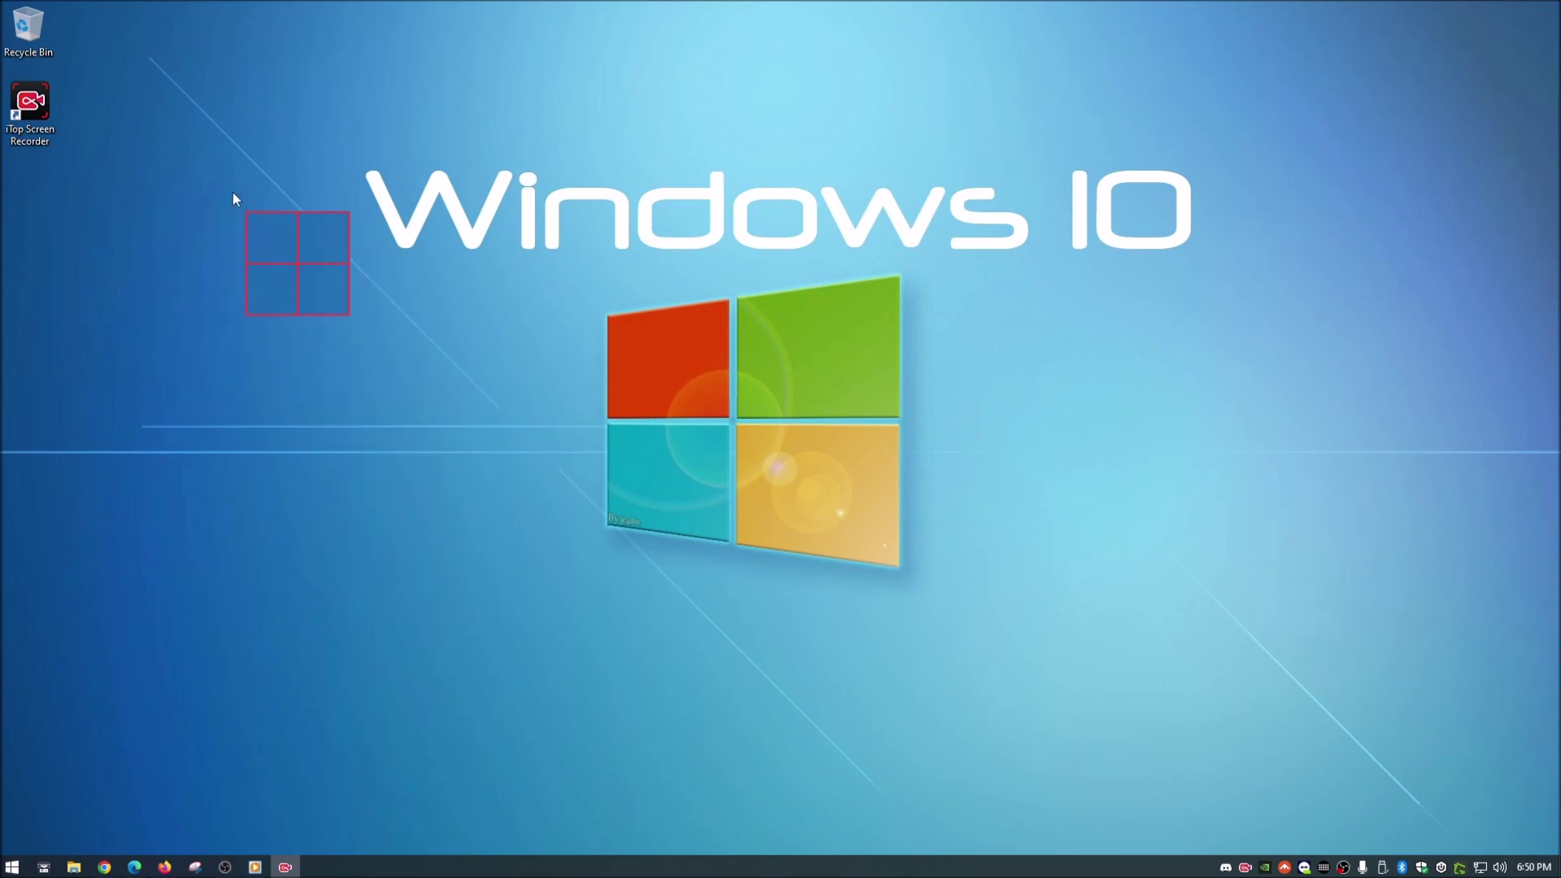
{"action": "left_click_drag", "start_coordinate": [271, 104], "coordinate": [853, 490]}
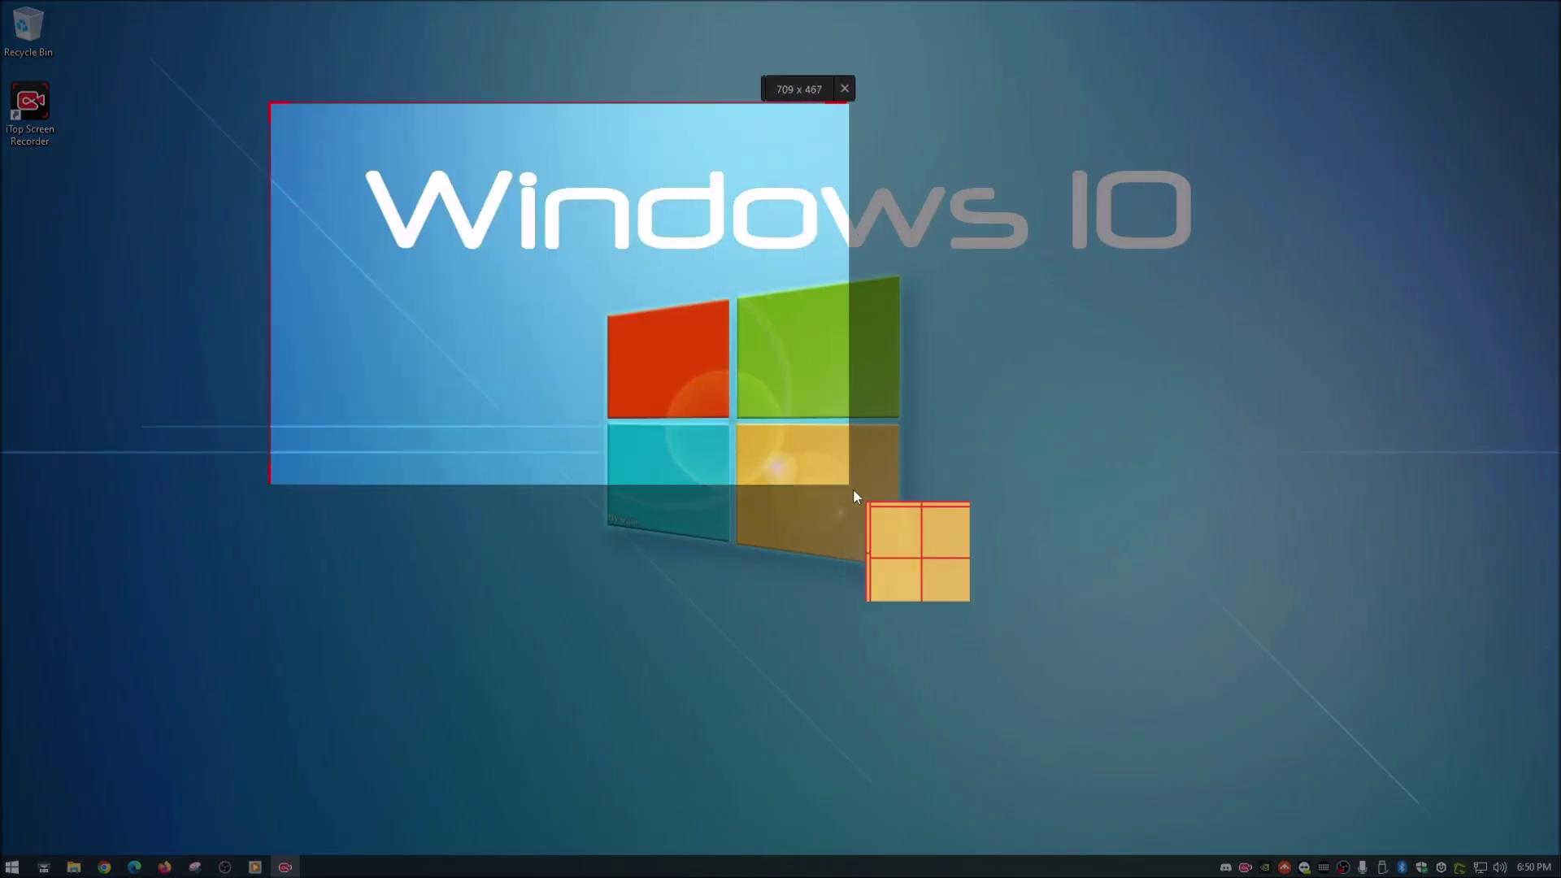
{"action": "left_click_drag", "start_coordinate": [854, 489], "coordinate": [1053, 606]}
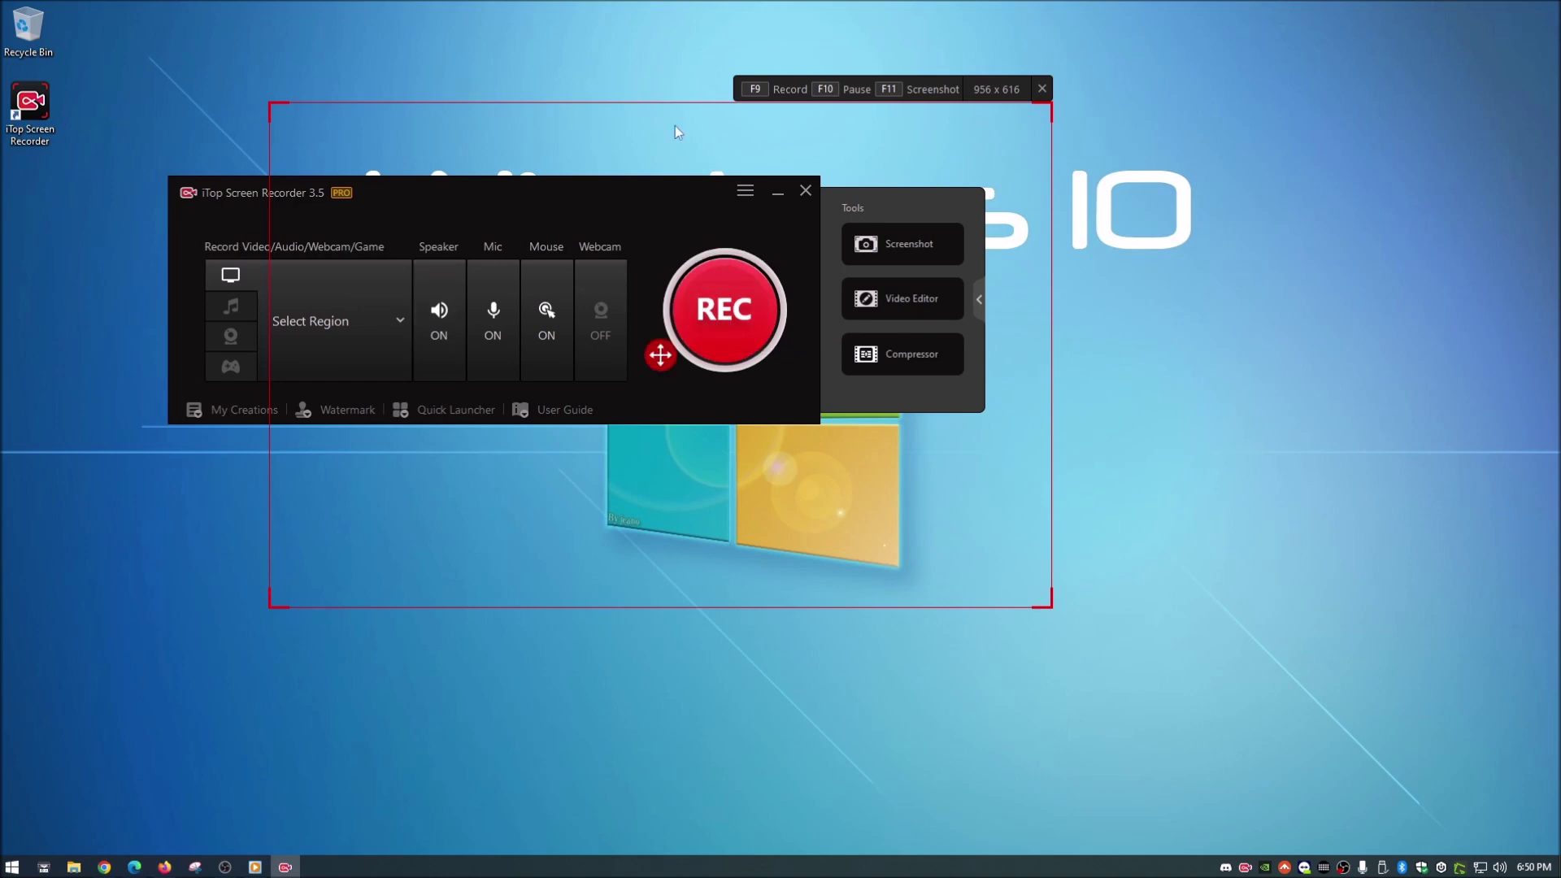
Step: Record the region while dragging a desktop icon around inside it
{"action": "left_click", "coordinate": [721, 319]}
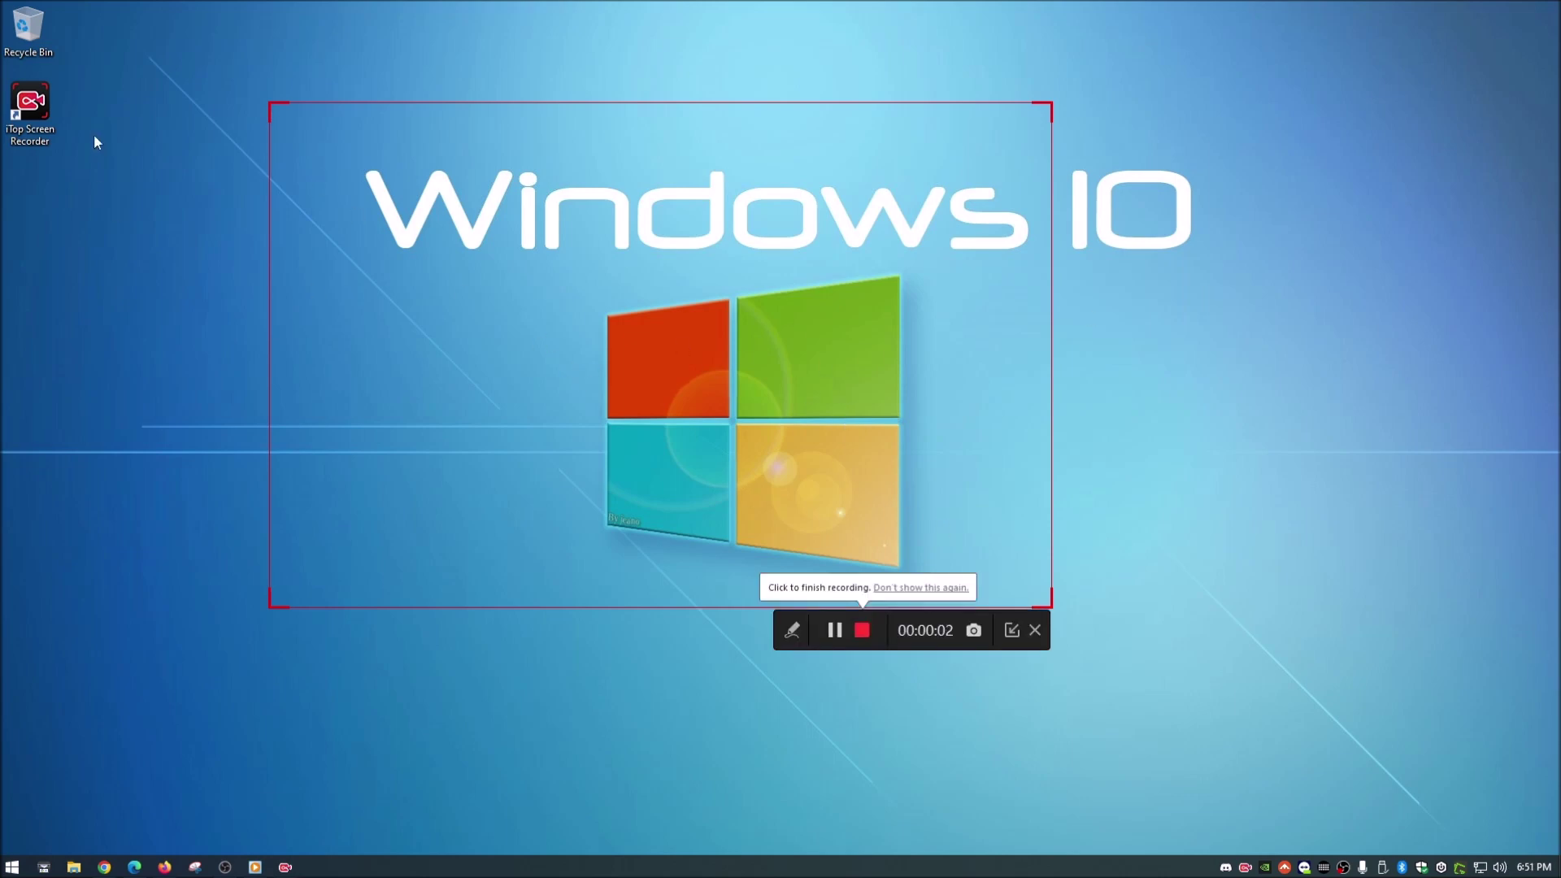
{"action": "left_click_drag", "start_coordinate": [36, 108], "coordinate": [345, 182]}
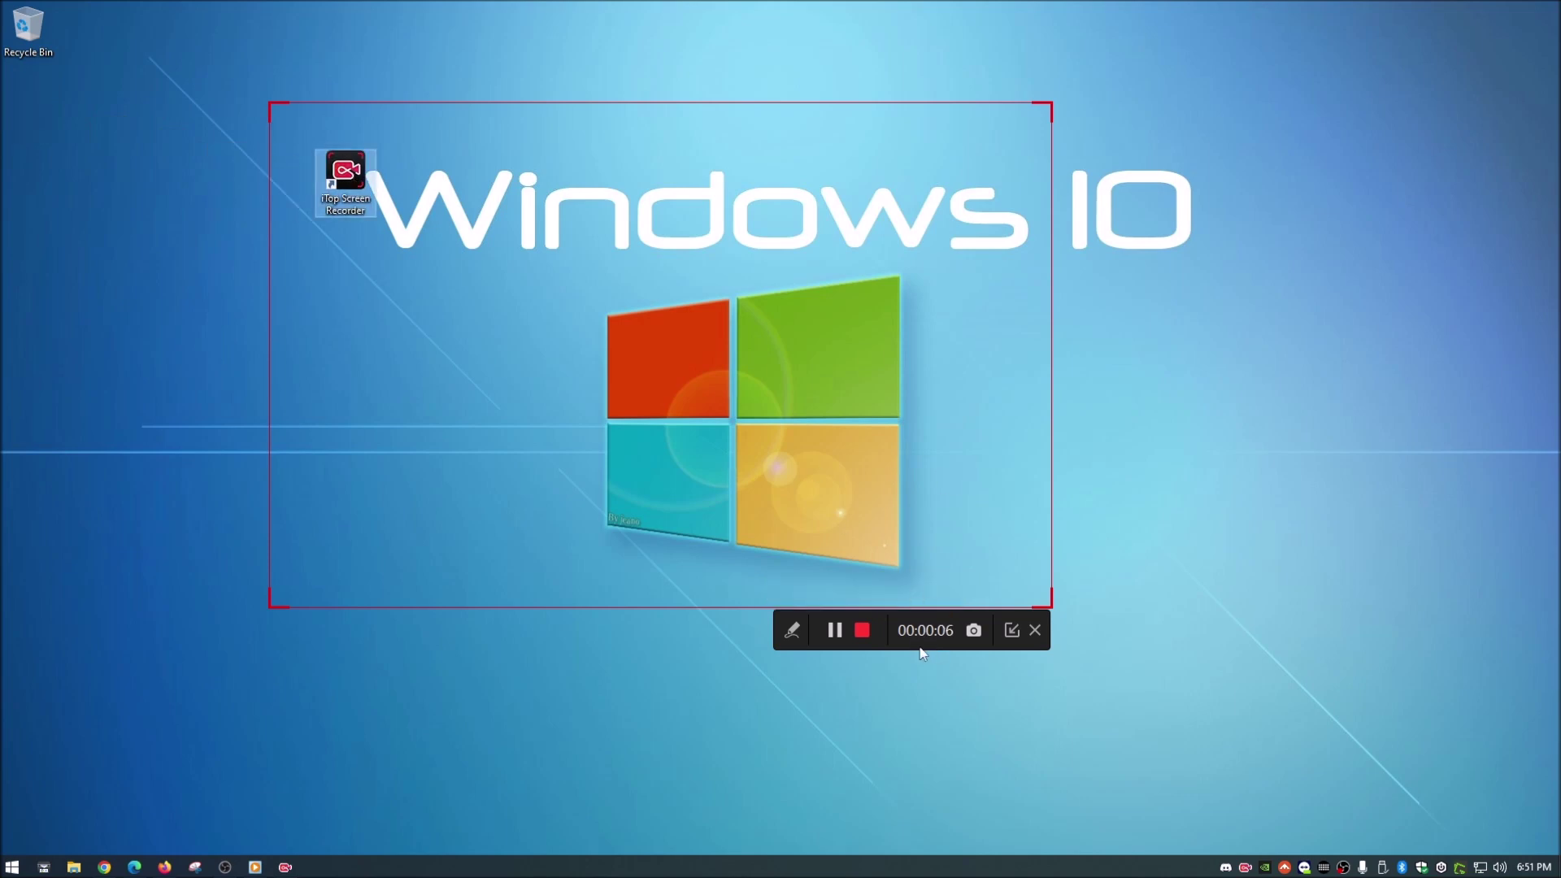
{"action": "mouse_move", "coordinate": [345, 181]}
{"action": "left_mouse_down"}
{"action": "mouse_move", "coordinate": [687, 198]}
{"action": "mouse_move", "coordinate": [504, 387]}
{"action": "mouse_move", "coordinate": [44, 99]}
{"action": "left_mouse_up"}
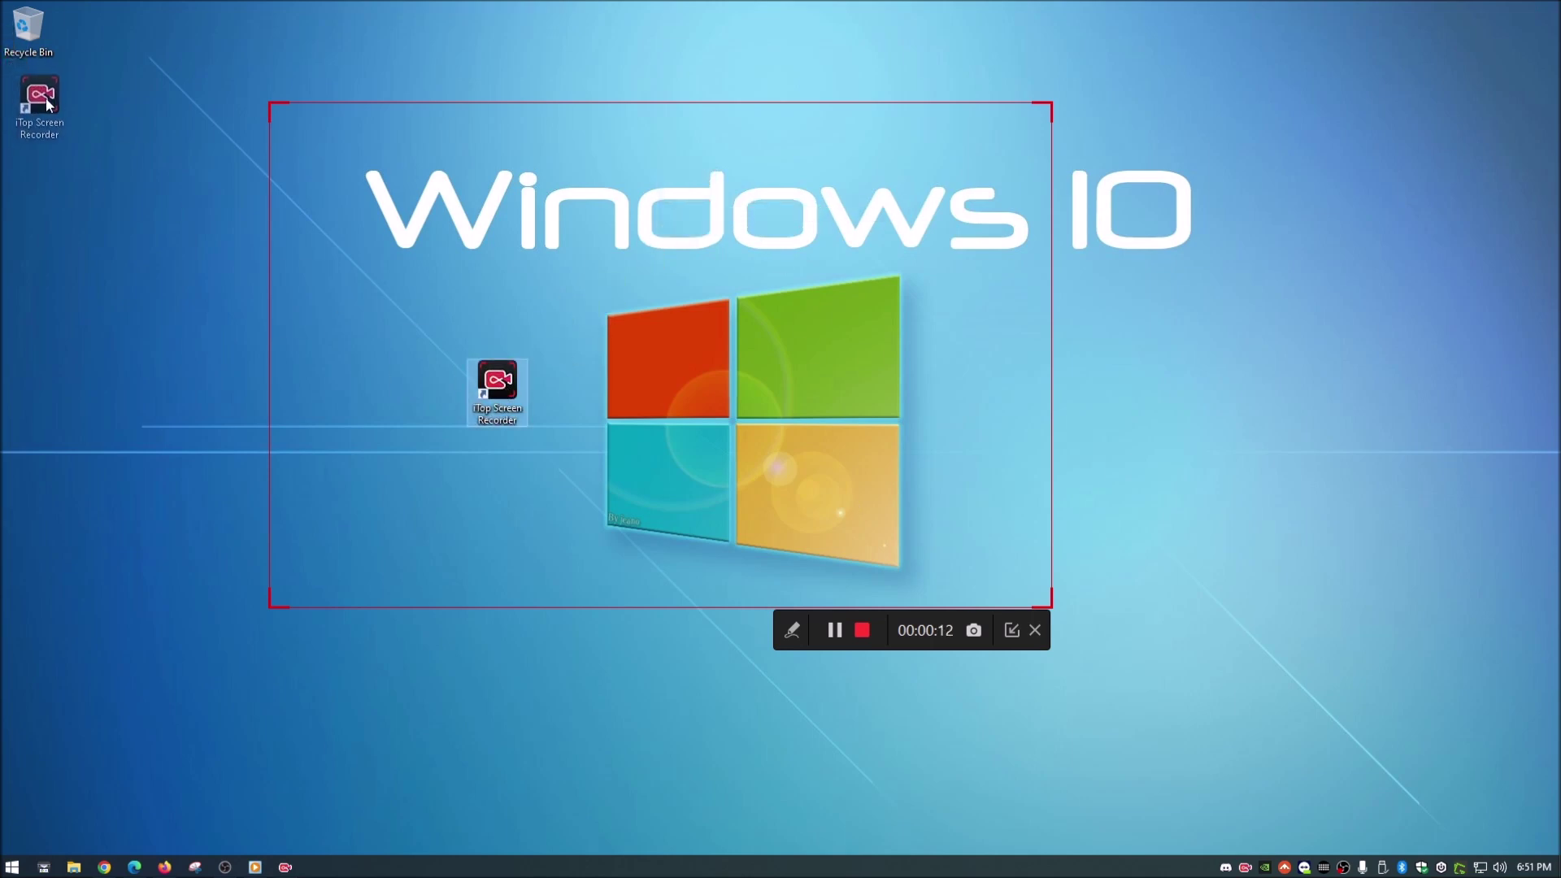
Step: Stop the recording, dismiss the success message, and return capture to Full Screen Monitor #1
{"action": "left_click", "coordinate": [862, 631]}
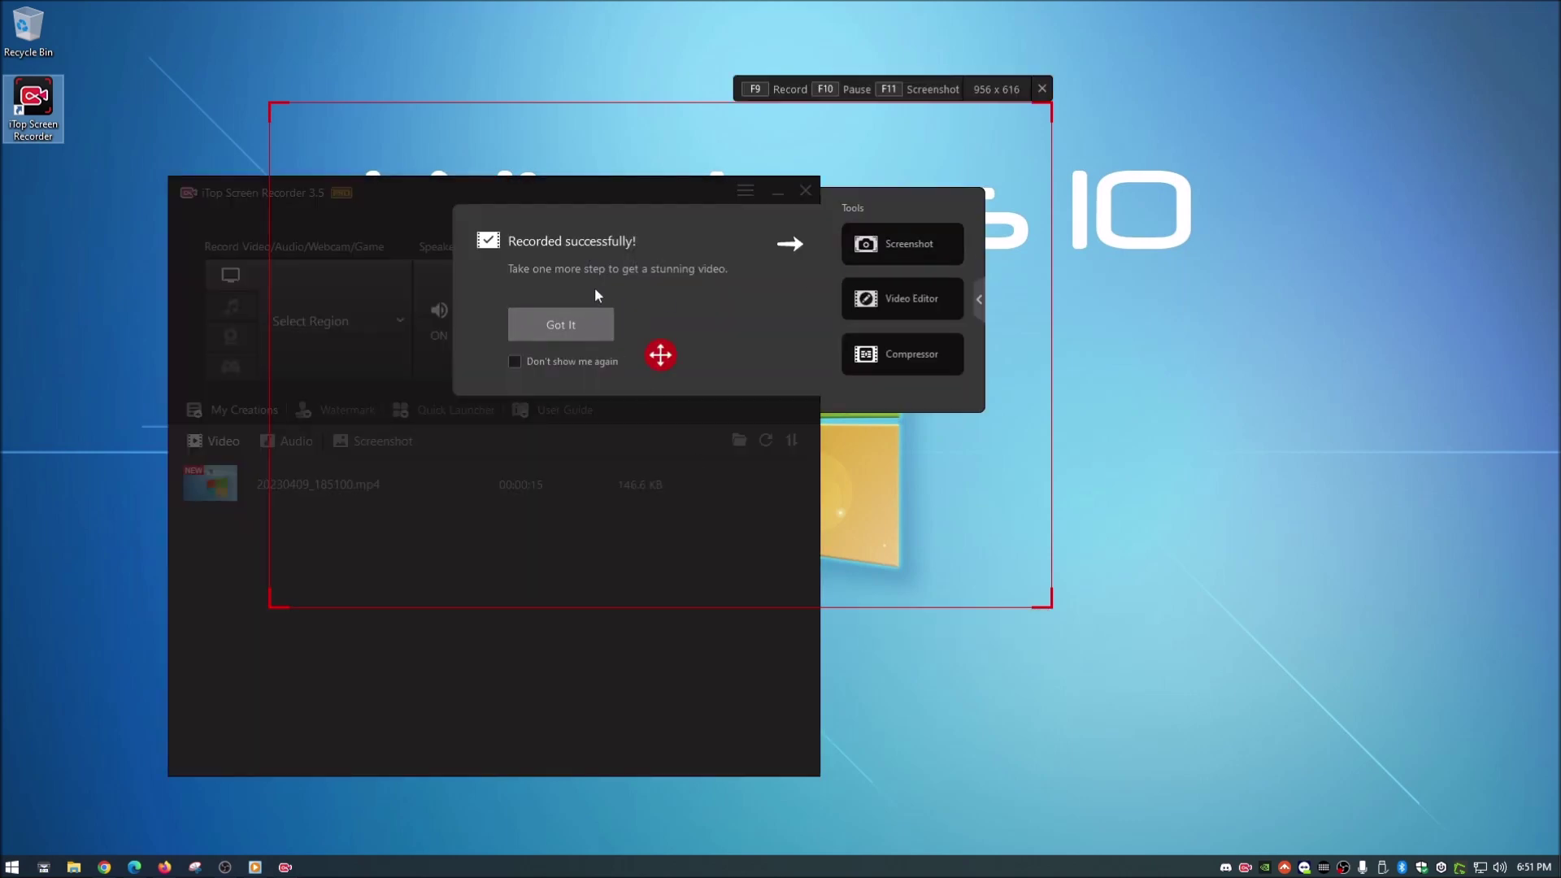
{"action": "left_click", "coordinate": [557, 327]}
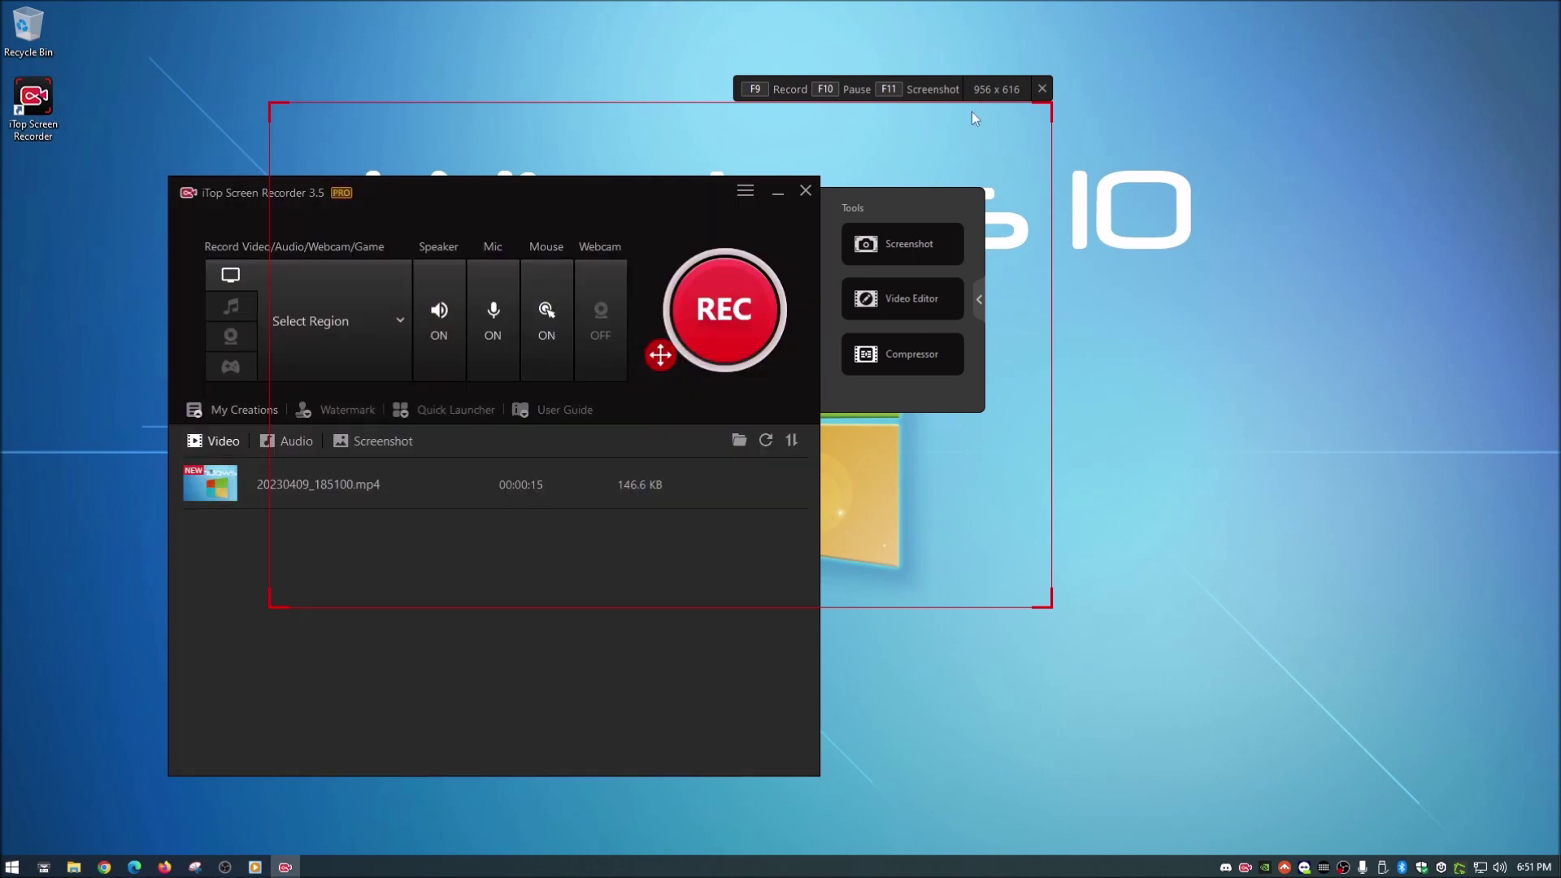
{"action": "left_click", "coordinate": [1042, 87]}
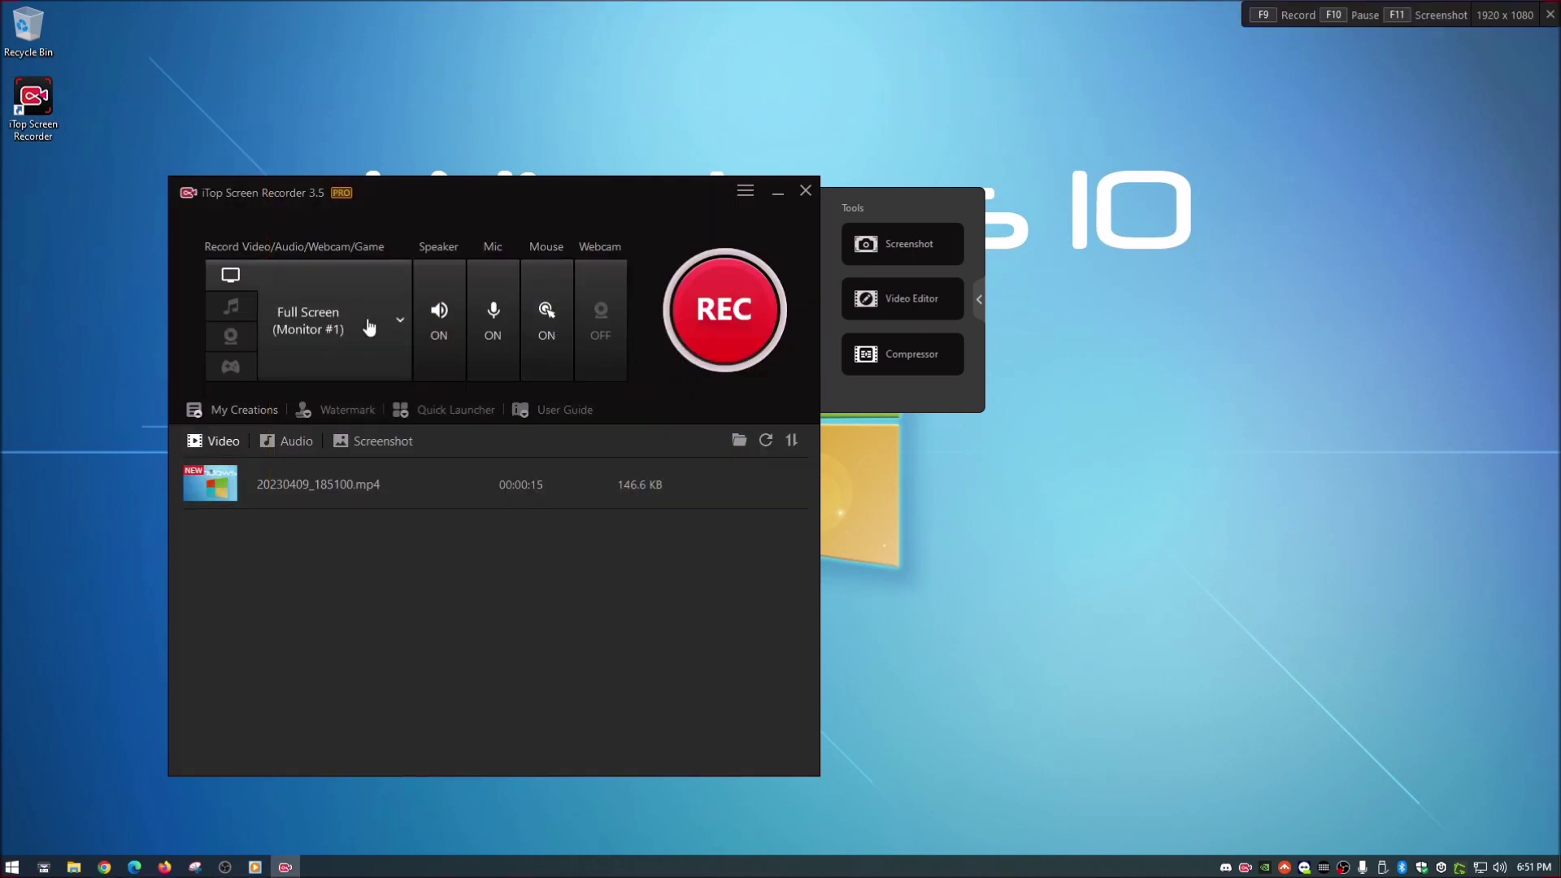
{"action": "mouse_move", "coordinate": [488, 485]}
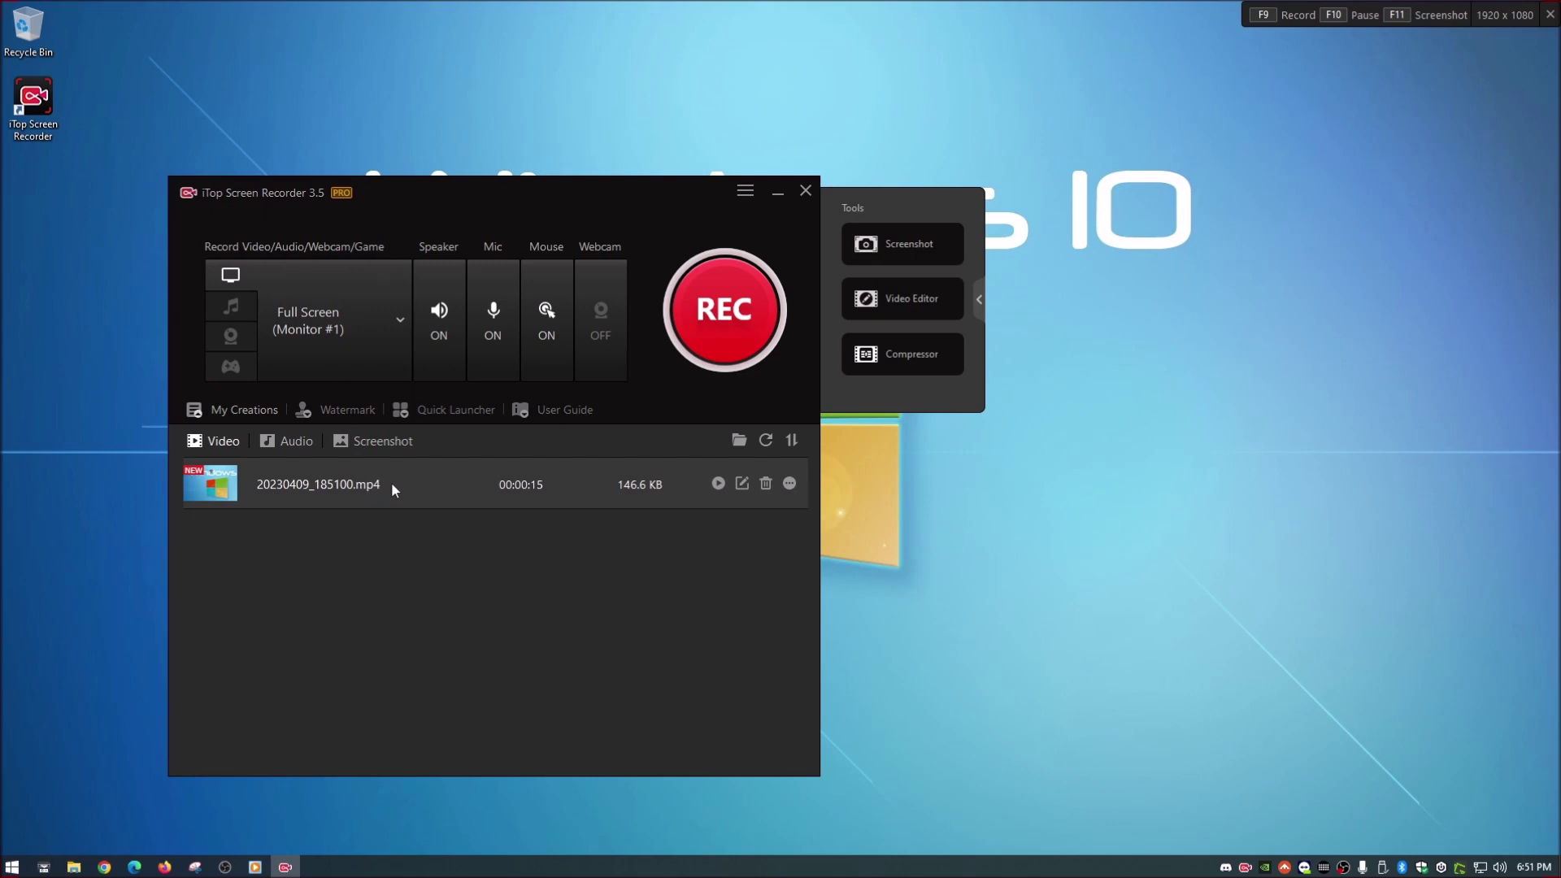
{"action": "right_click", "coordinate": [392, 481]}
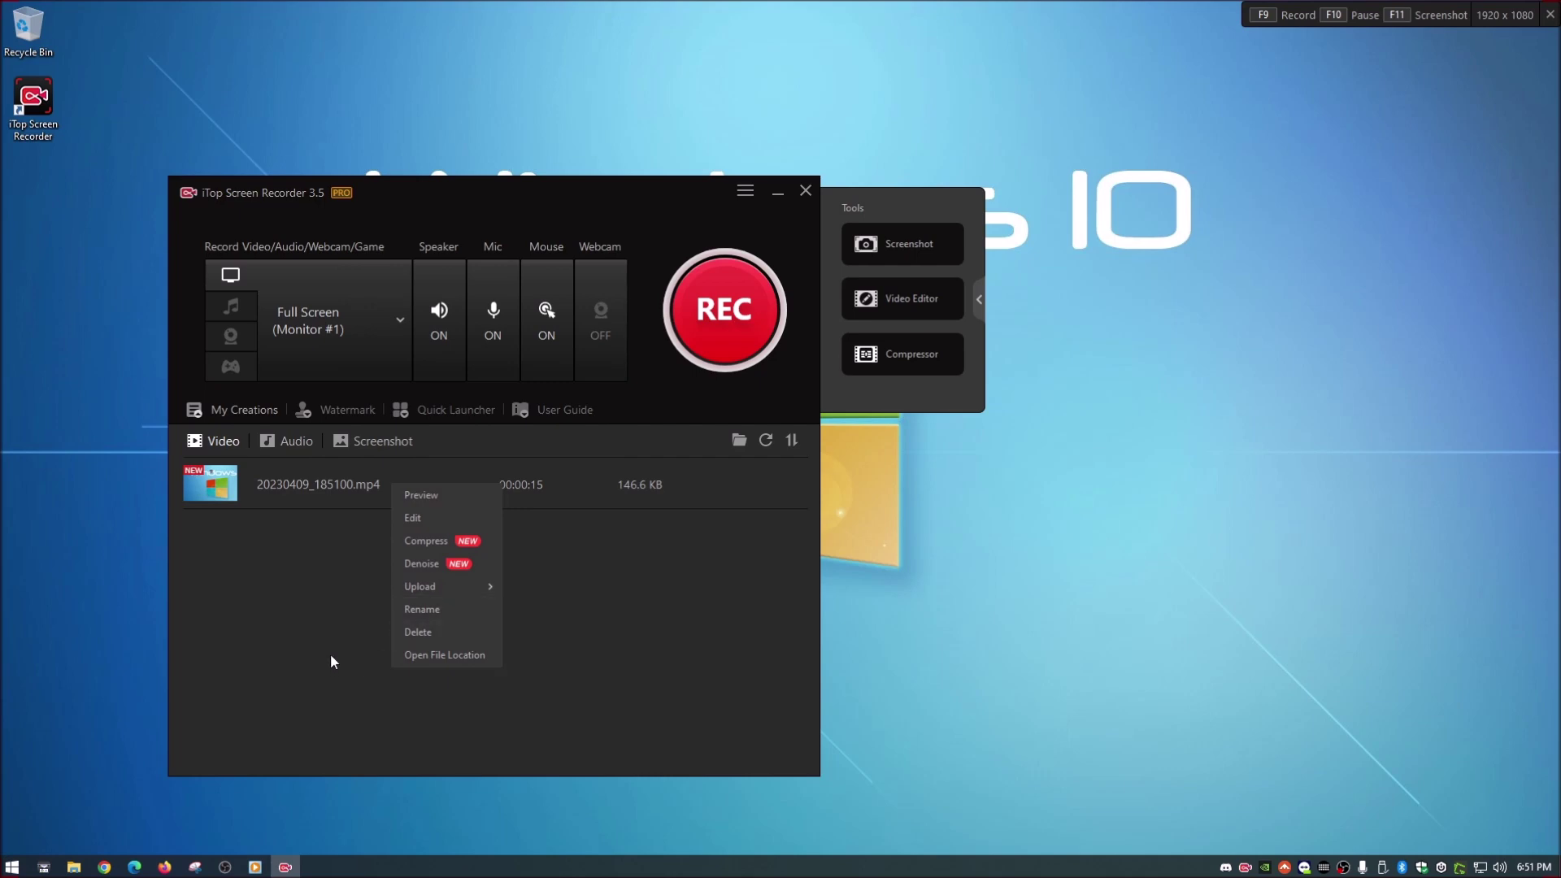
{"action": "mouse_move", "coordinate": [658, 484]}
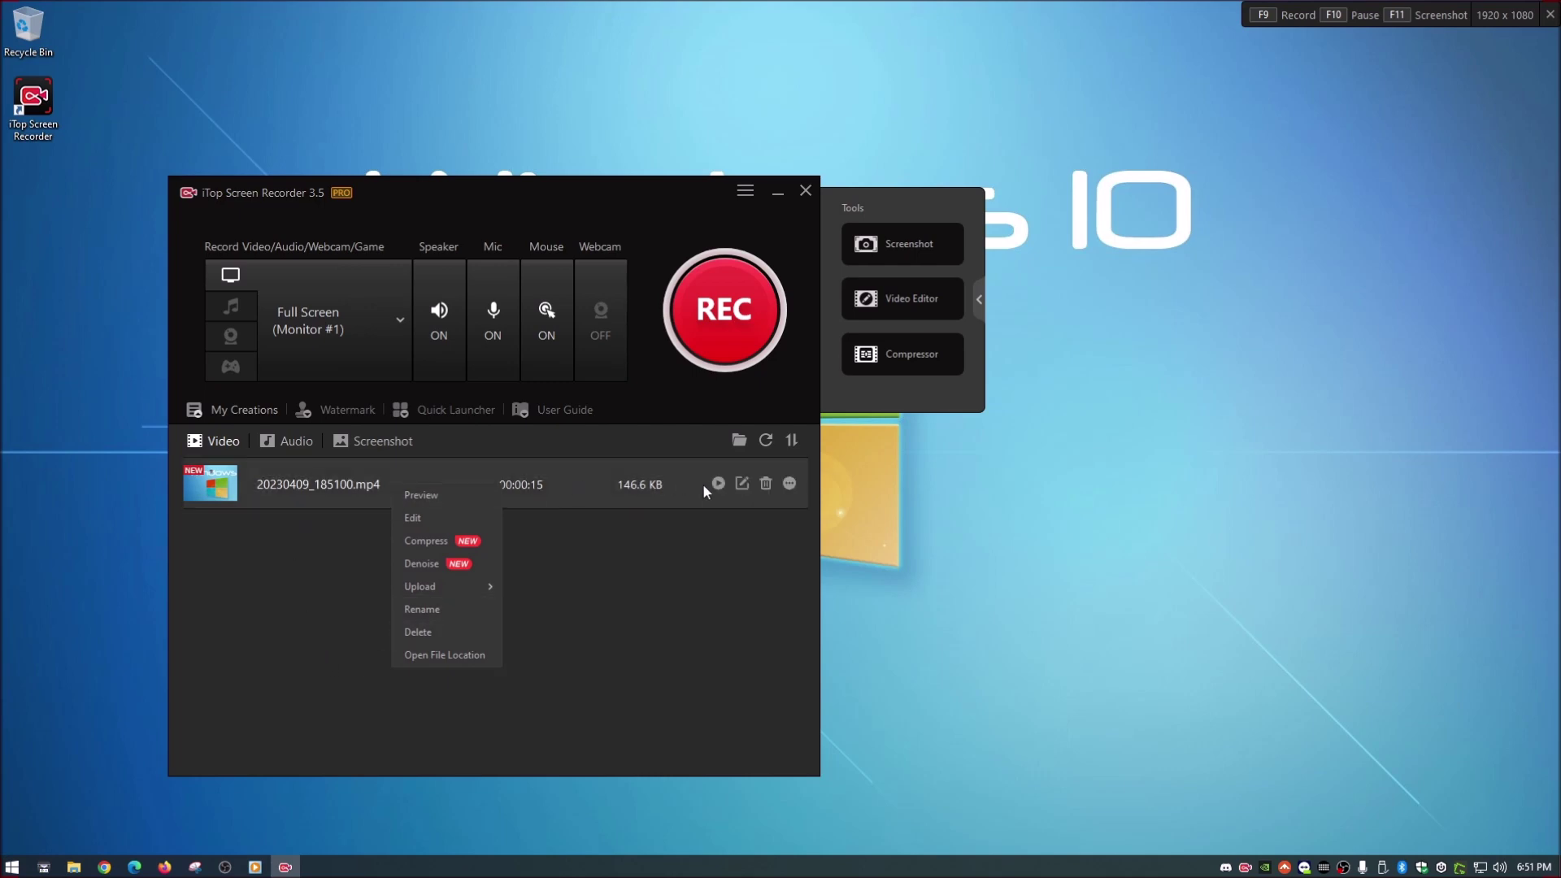
{"action": "left_click", "coordinate": [719, 481]}
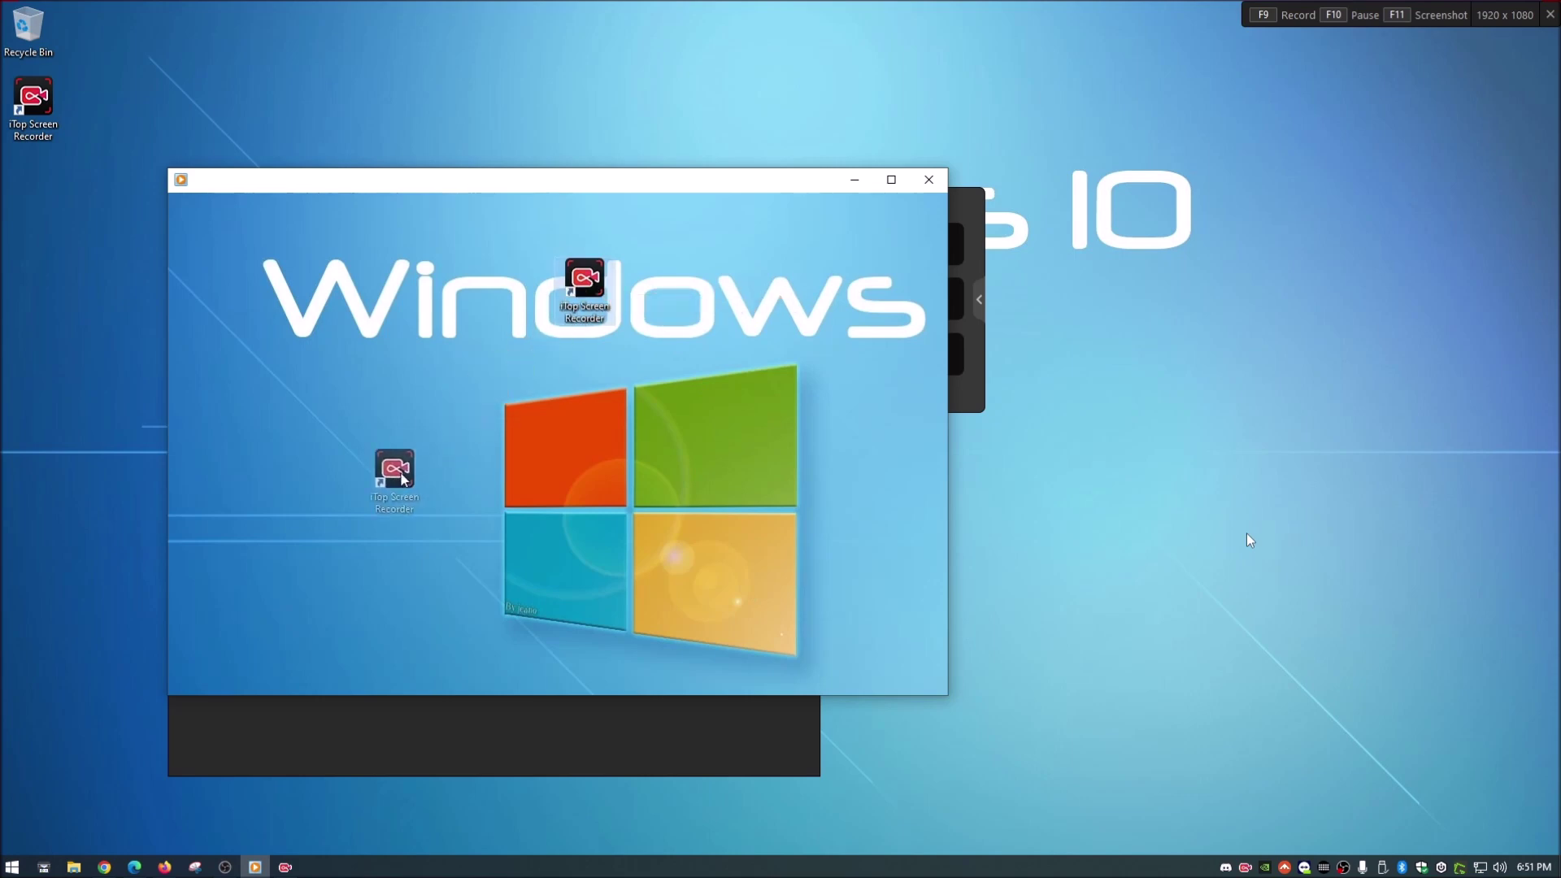
{"action": "left_click", "coordinate": [928, 179]}
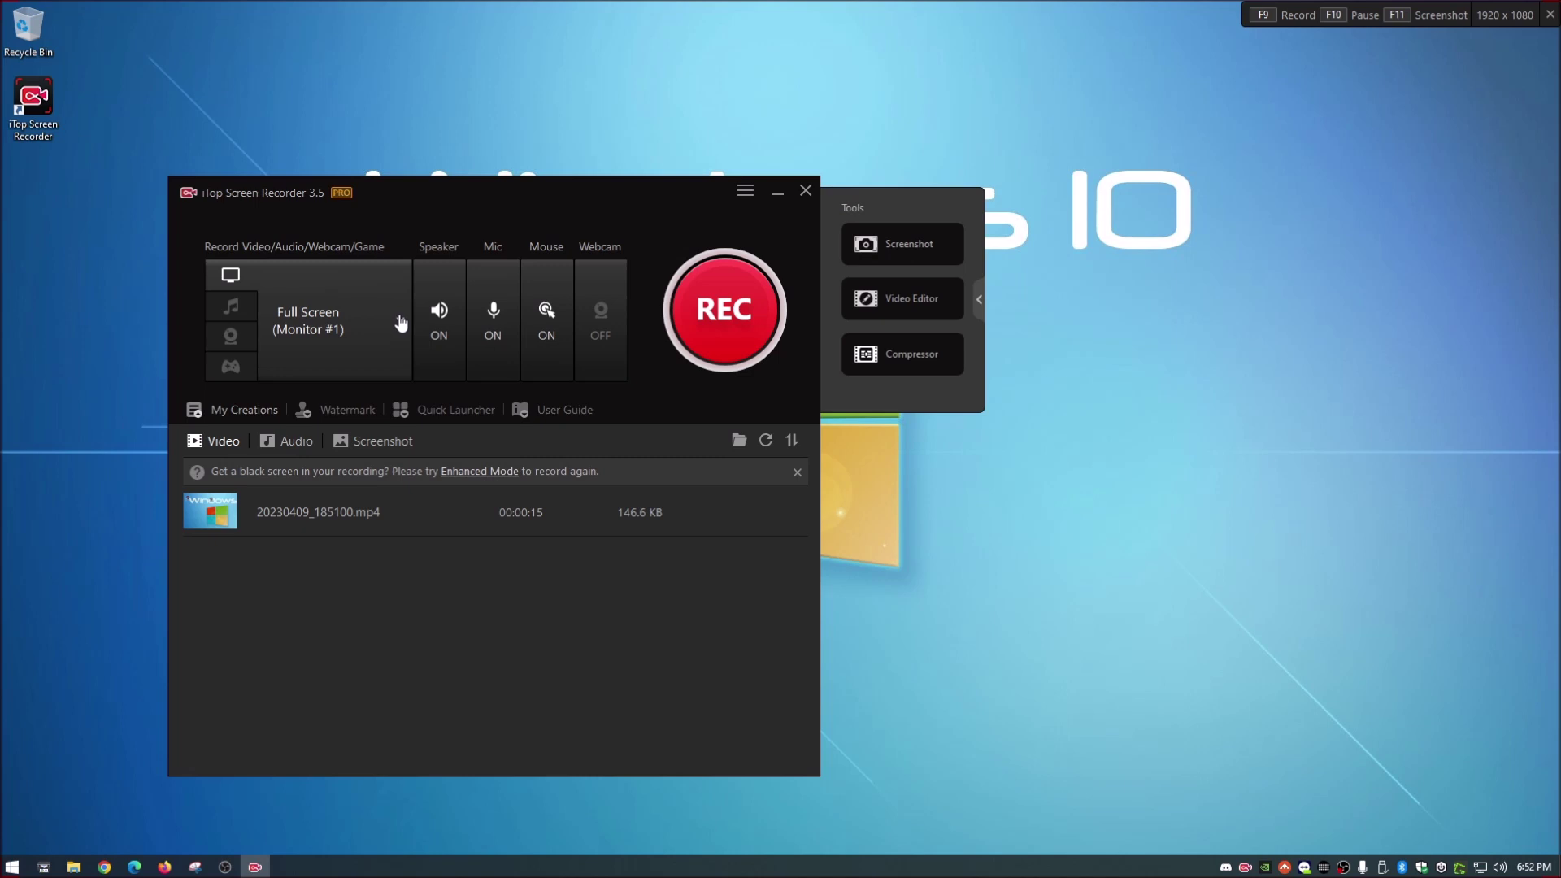
{"action": "mouse_move", "coordinate": [487, 512]}
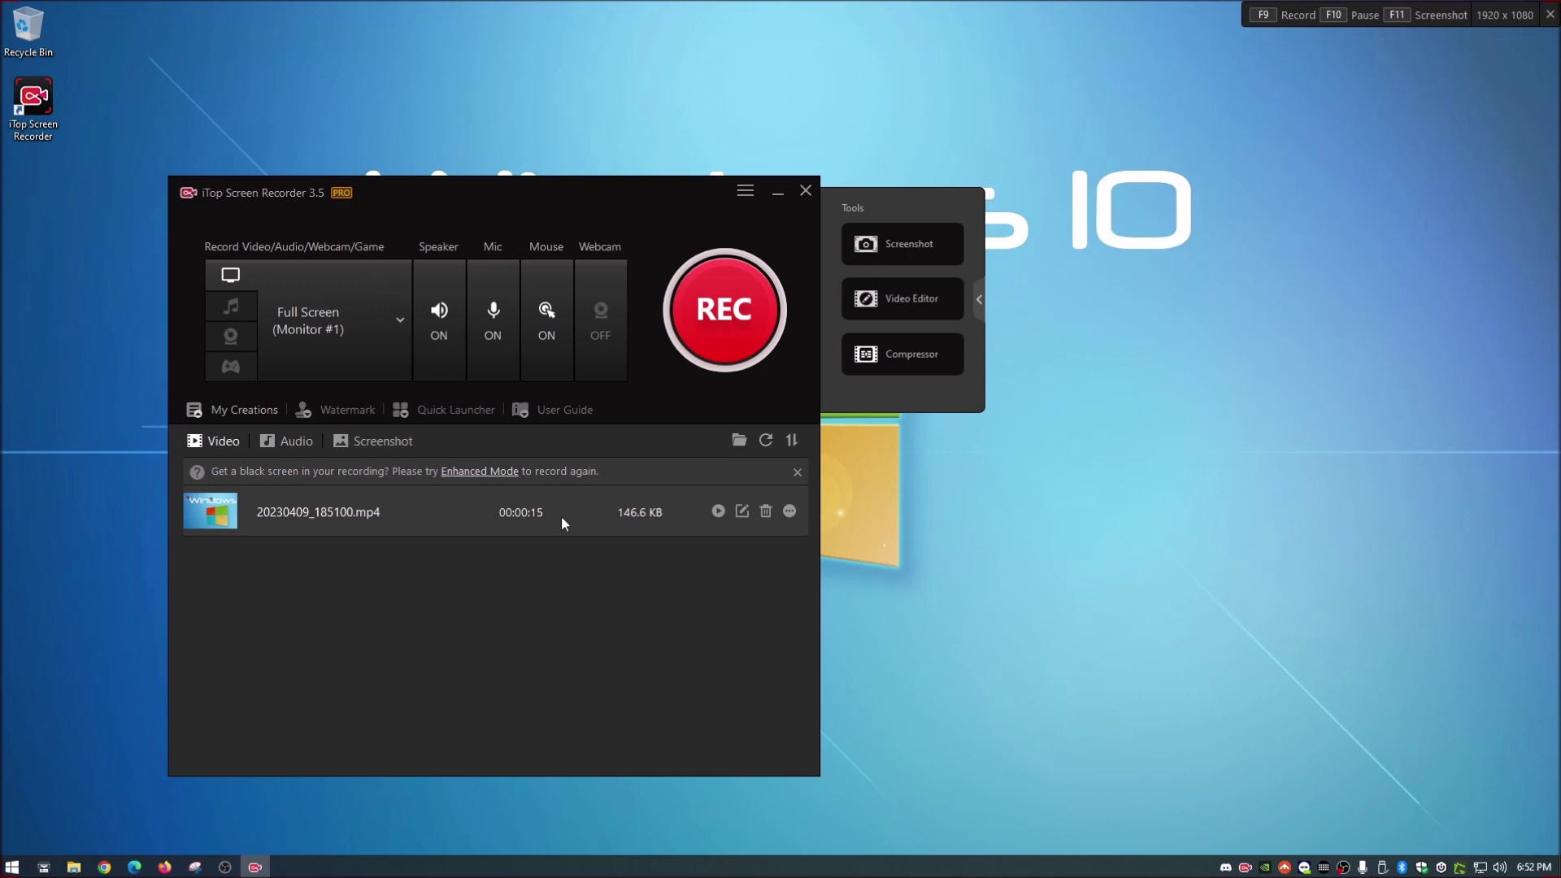
Step: Delete the 15-second recording, move the window up-left, and switch to audio-only recording
{"action": "left_click", "coordinate": [764, 514]}
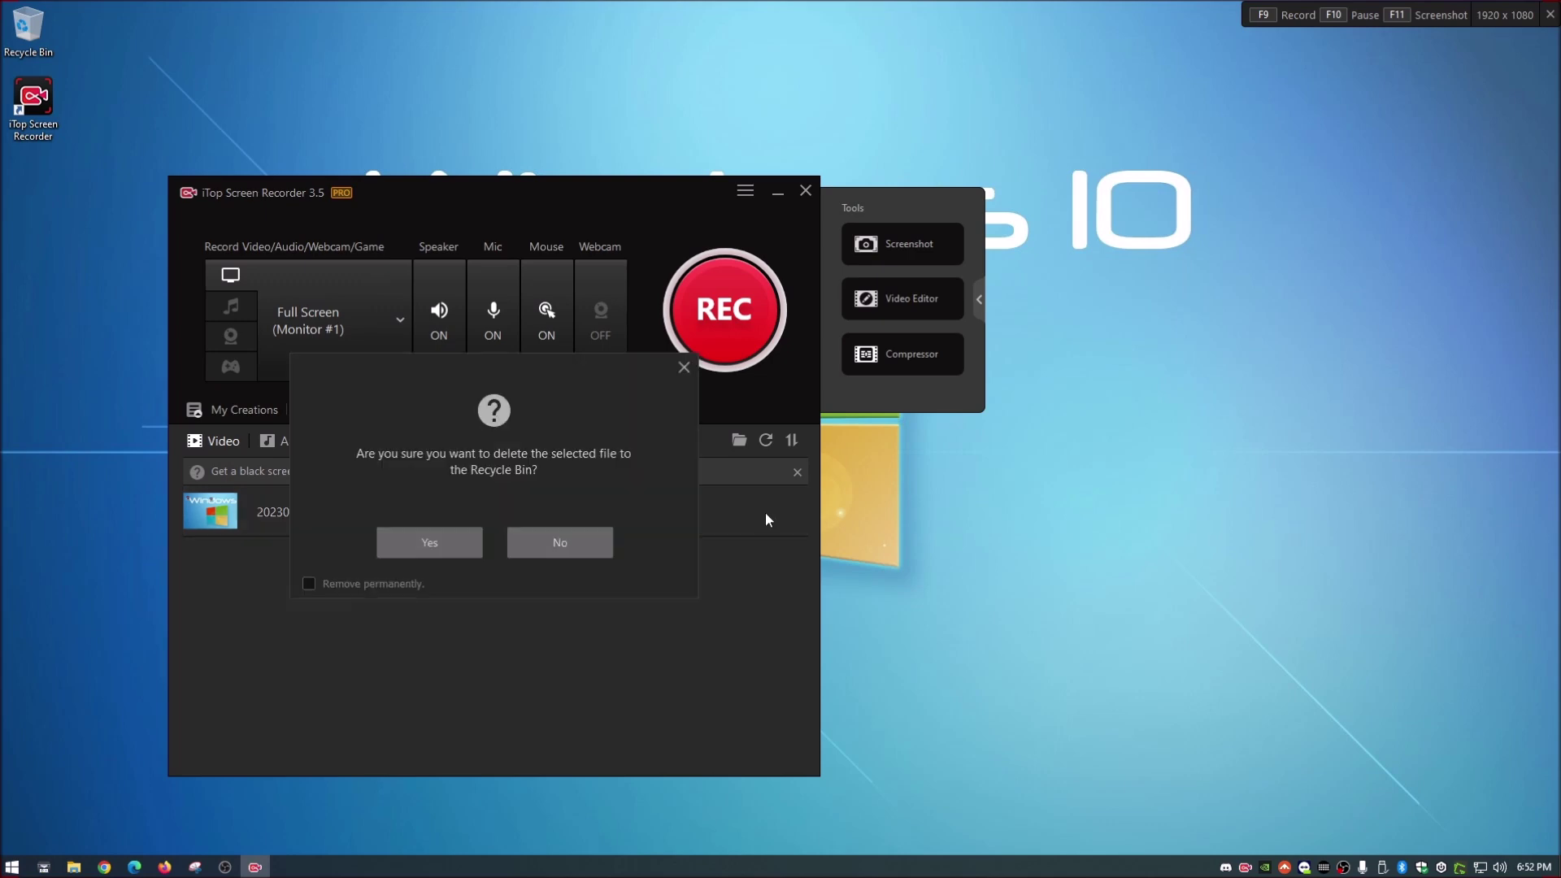
{"action": "left_click", "coordinate": [447, 543]}
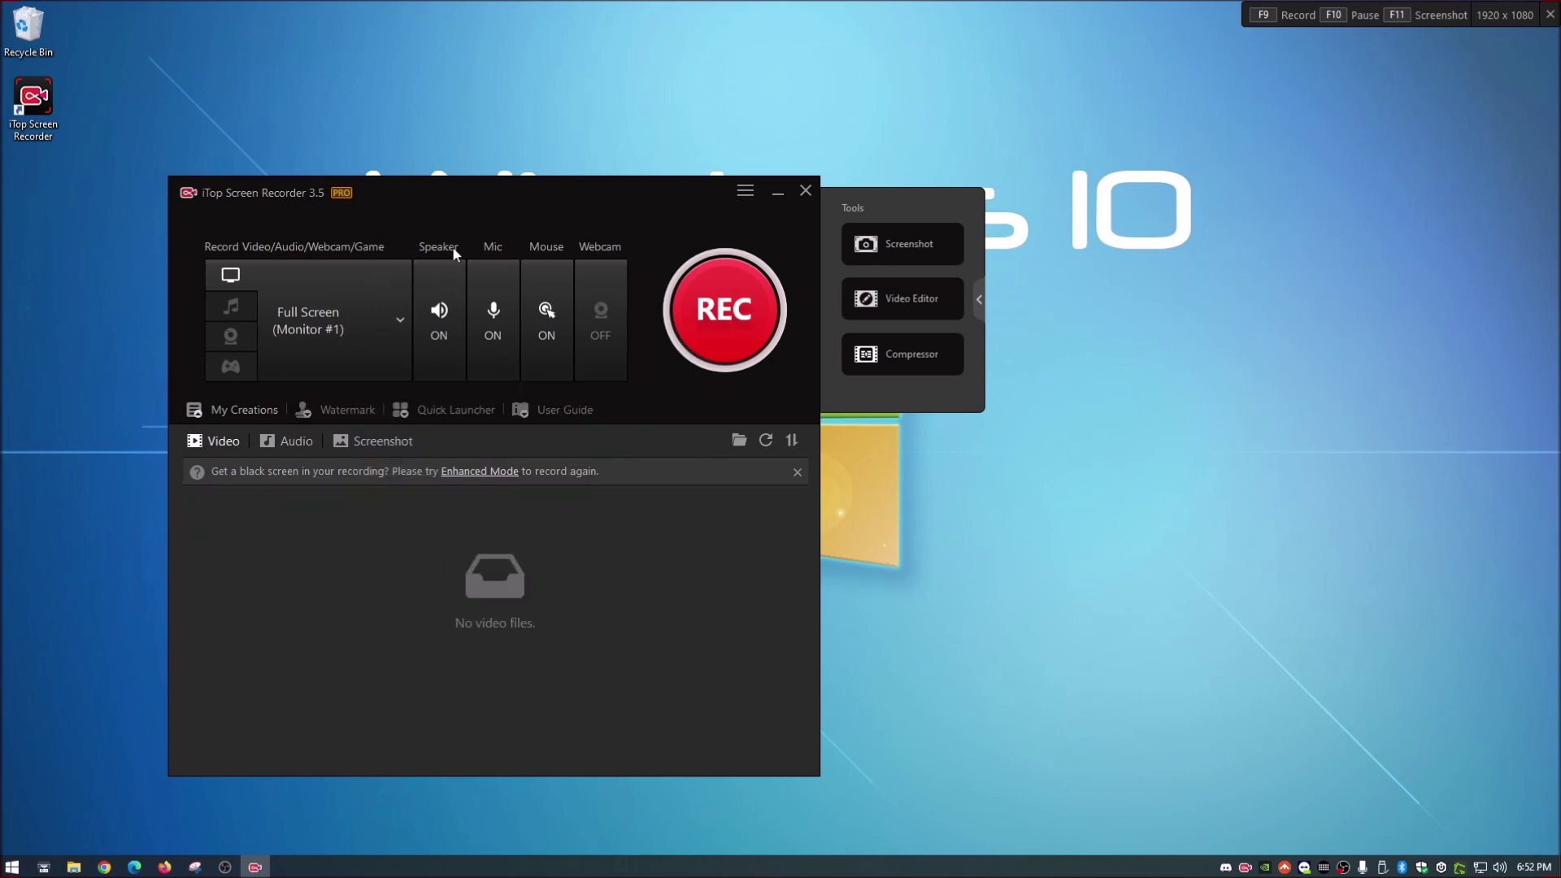
{"action": "left_click_drag", "start_coordinate": [431, 179], "coordinate": [414, 148]}
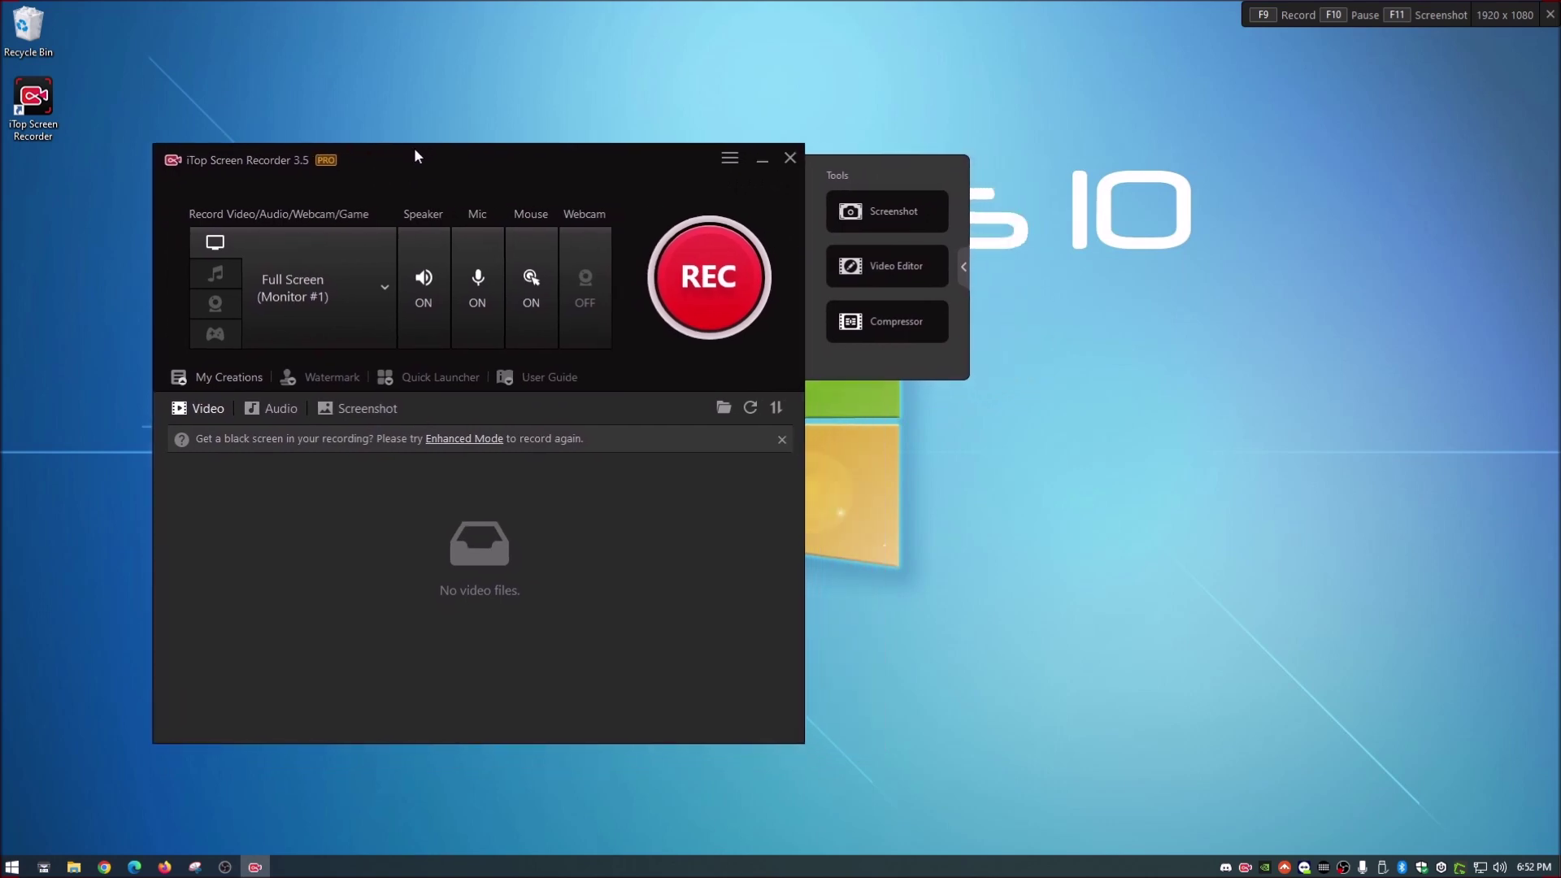
{"action": "left_click", "coordinate": [385, 289]}
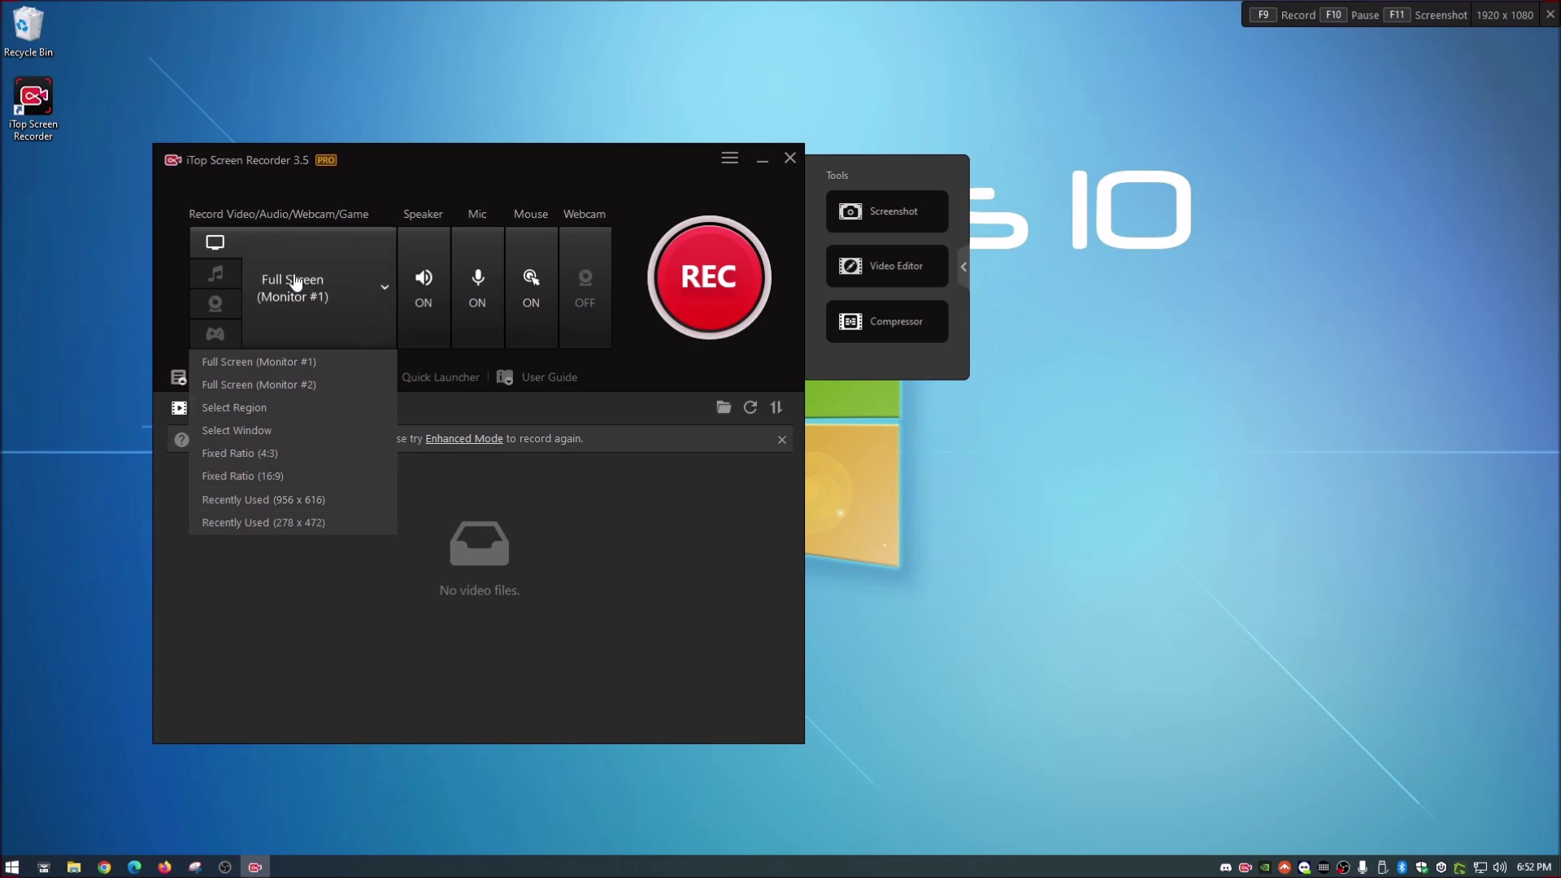
{"action": "left_click", "coordinate": [223, 277]}
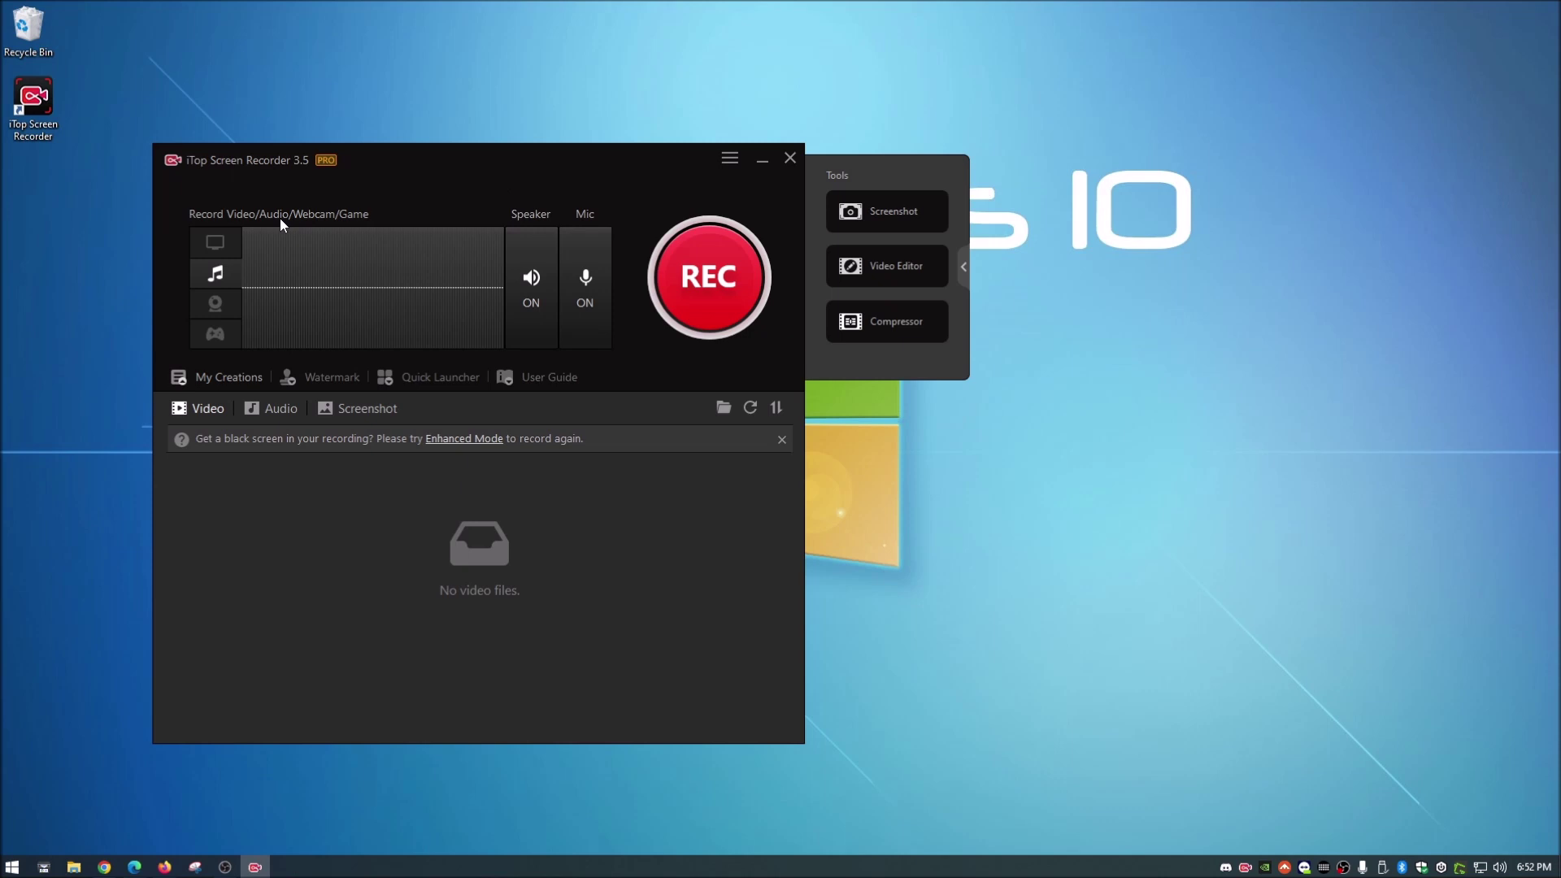
Step: Try Blur and Replace webcam backgrounds, restore Original, then enter game mode and dismiss its help
{"action": "left_click", "coordinate": [216, 303]}
{"action": "mouse_move", "coordinate": [325, 279]}
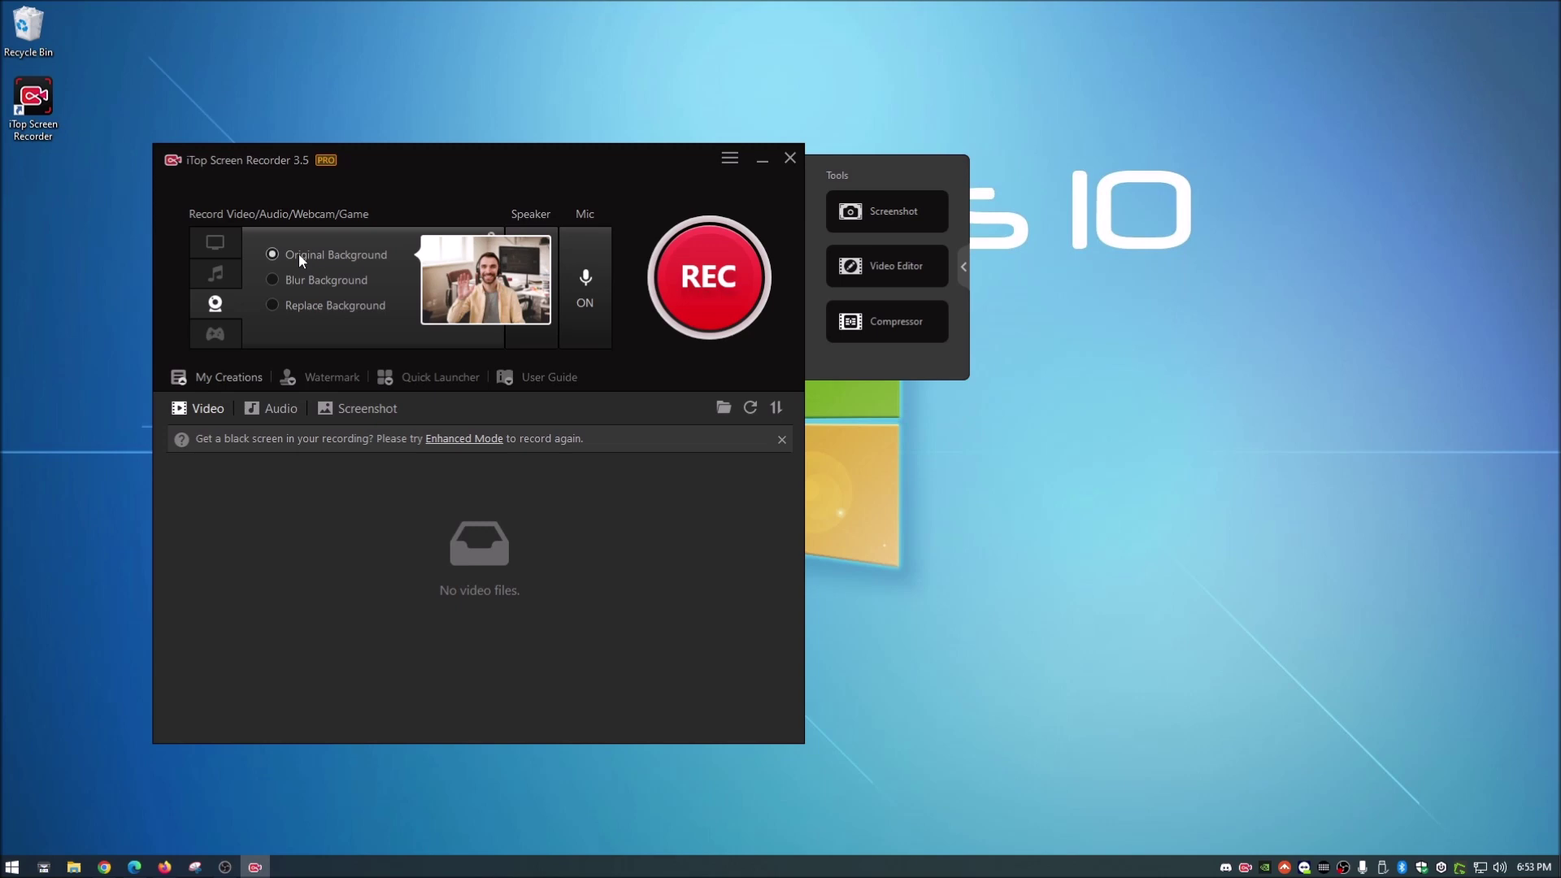
{"action": "left_click", "coordinate": [272, 280]}
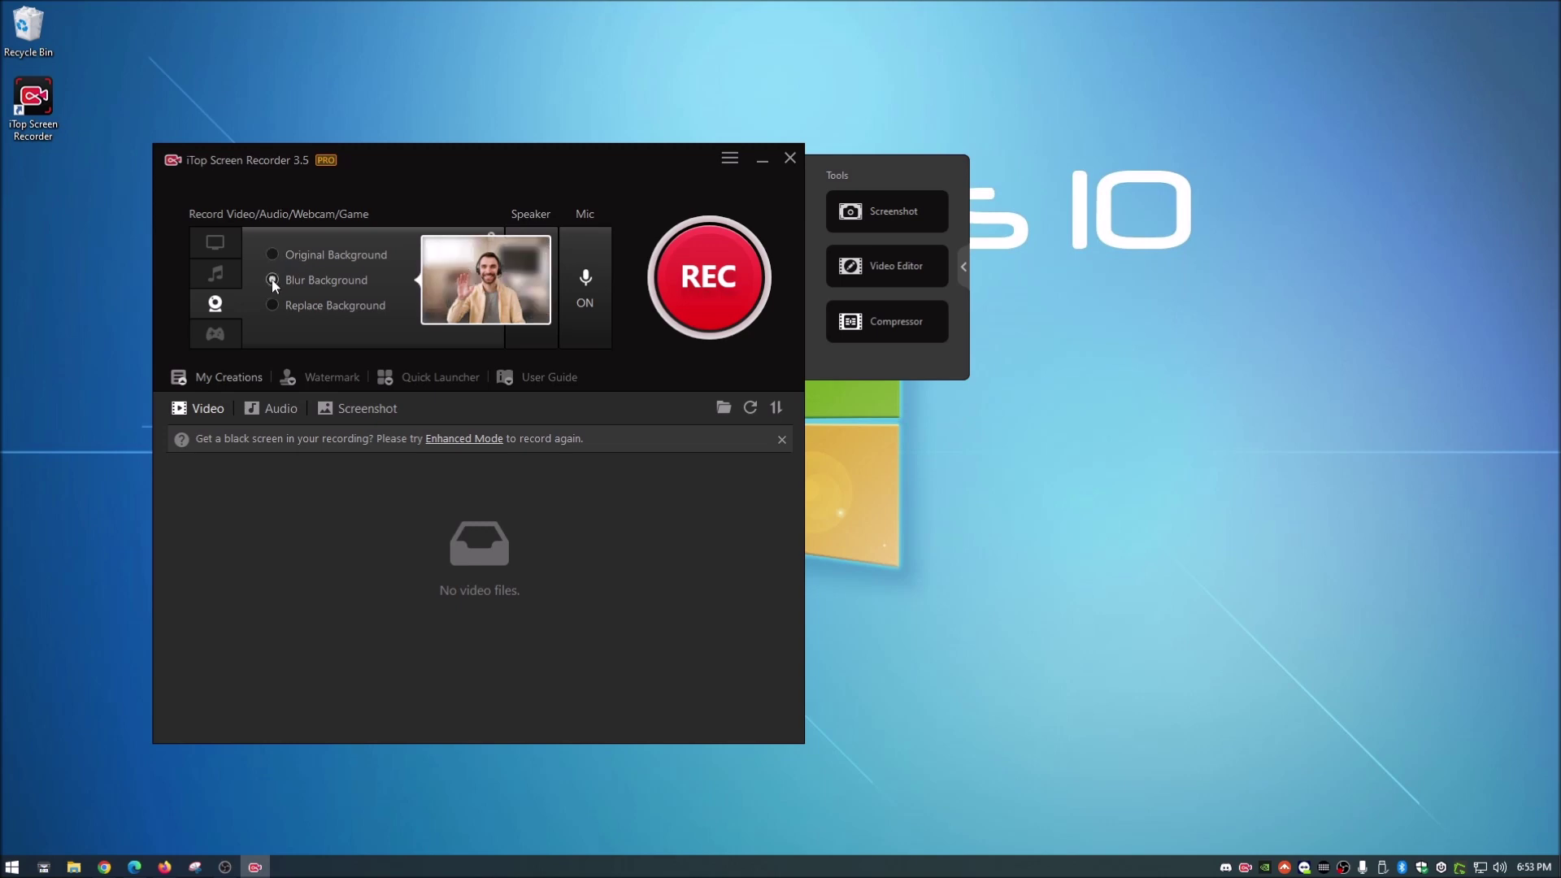
{"action": "left_click", "coordinate": [272, 305]}
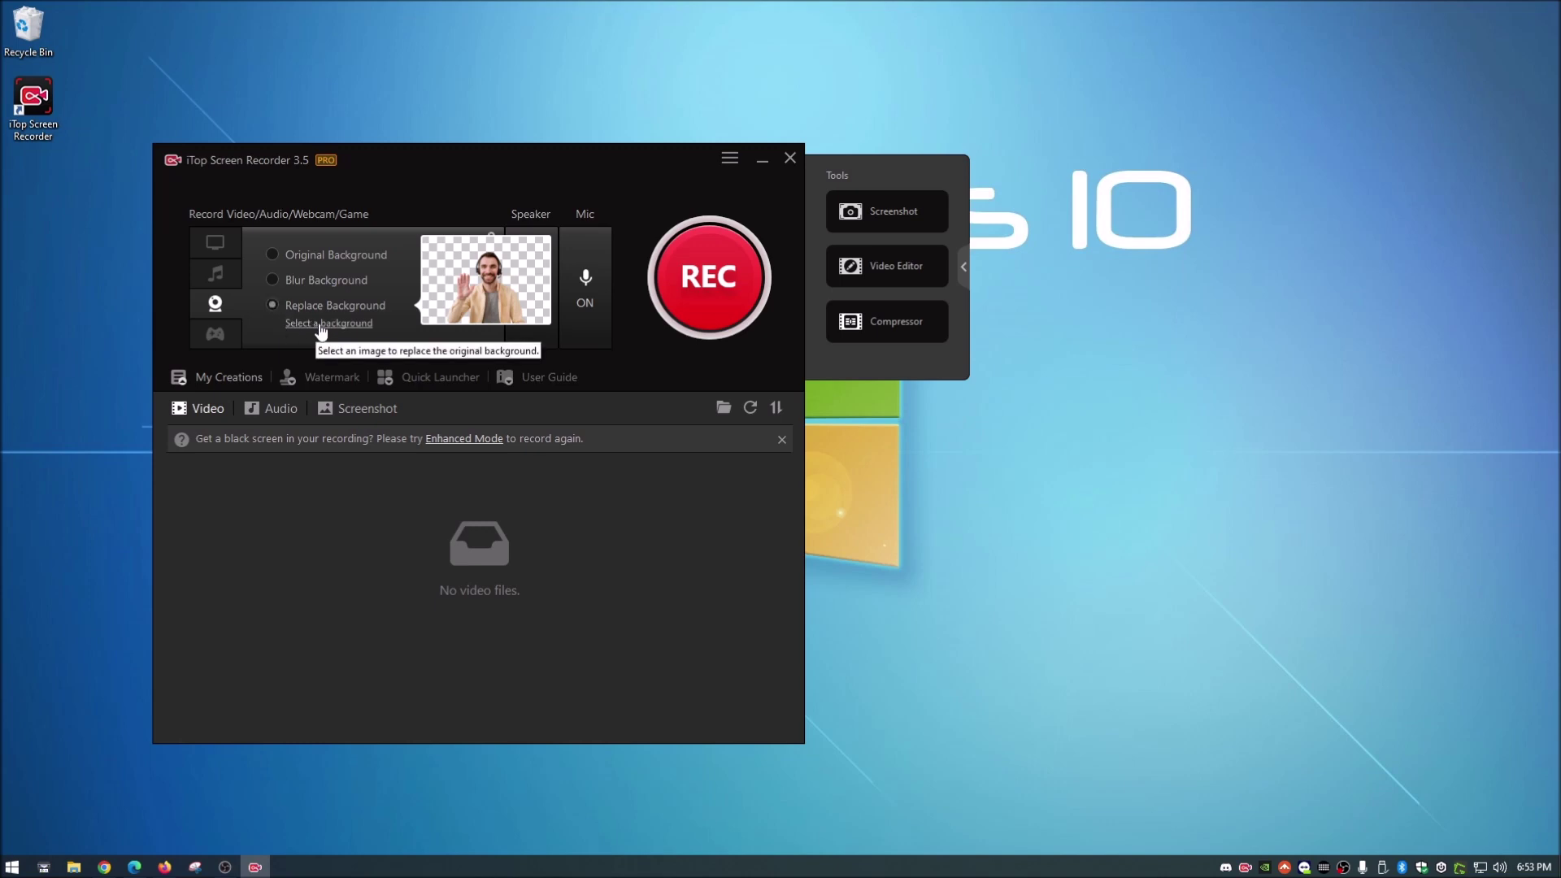
{"action": "left_click", "coordinate": [273, 254]}
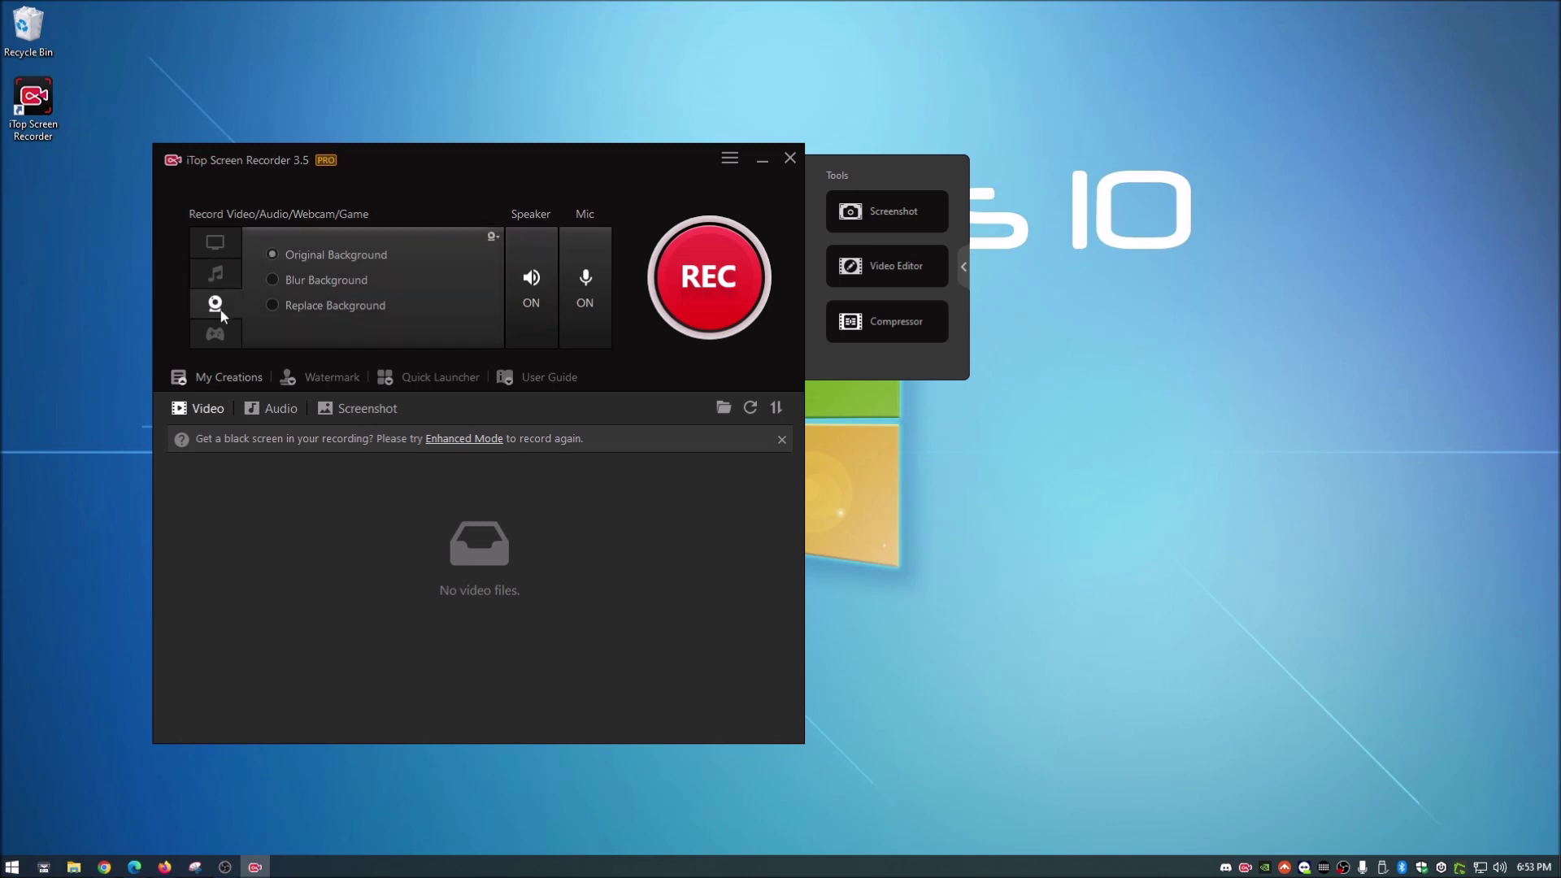
{"action": "left_click", "coordinate": [216, 338]}
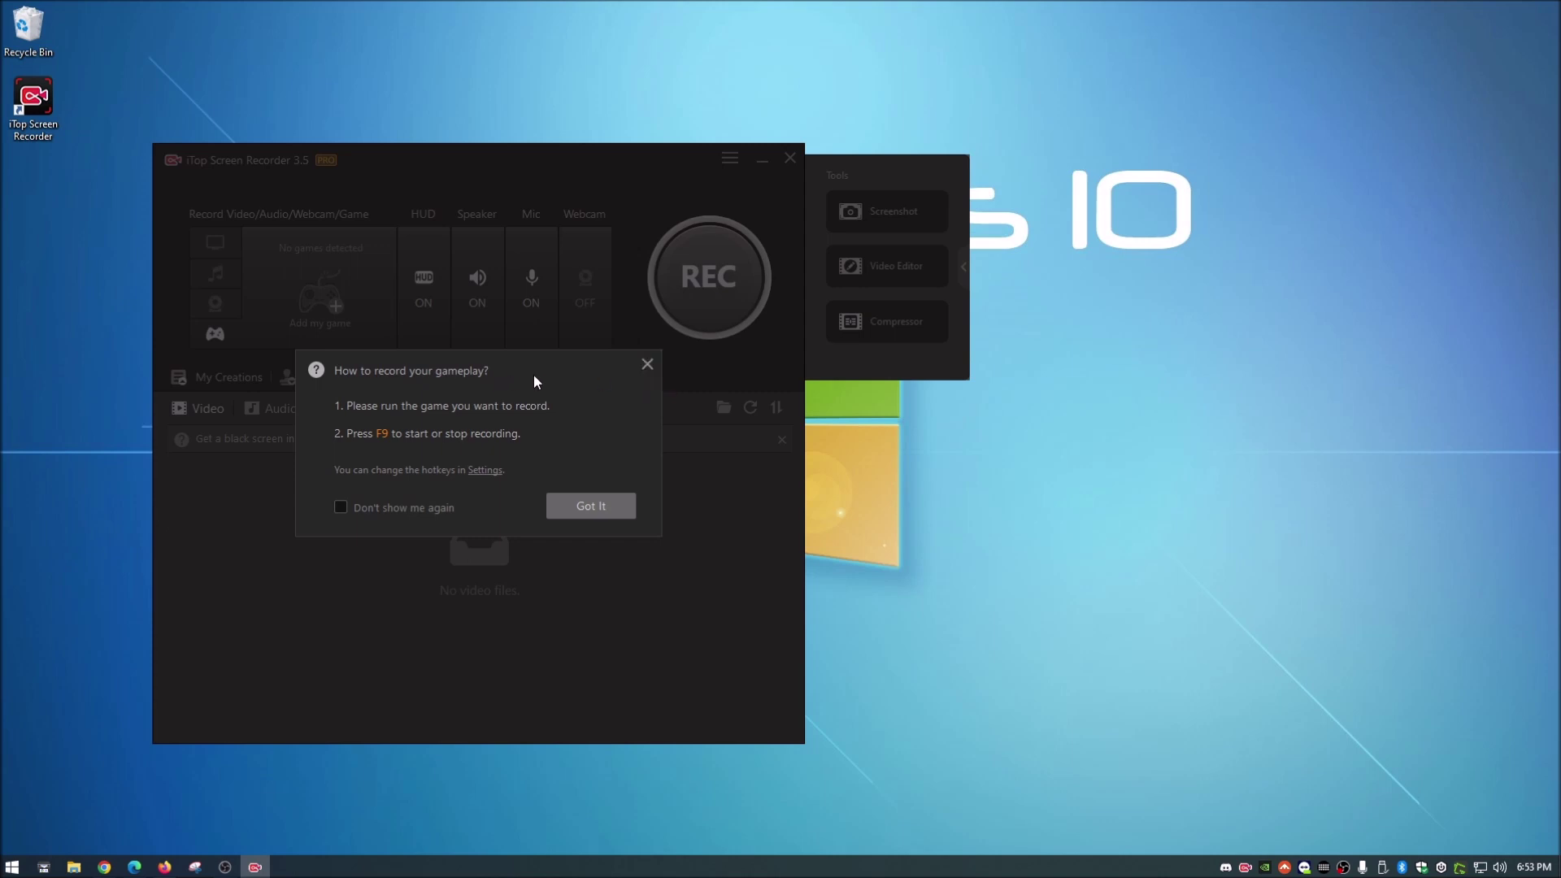
{"action": "left_click", "coordinate": [650, 365]}
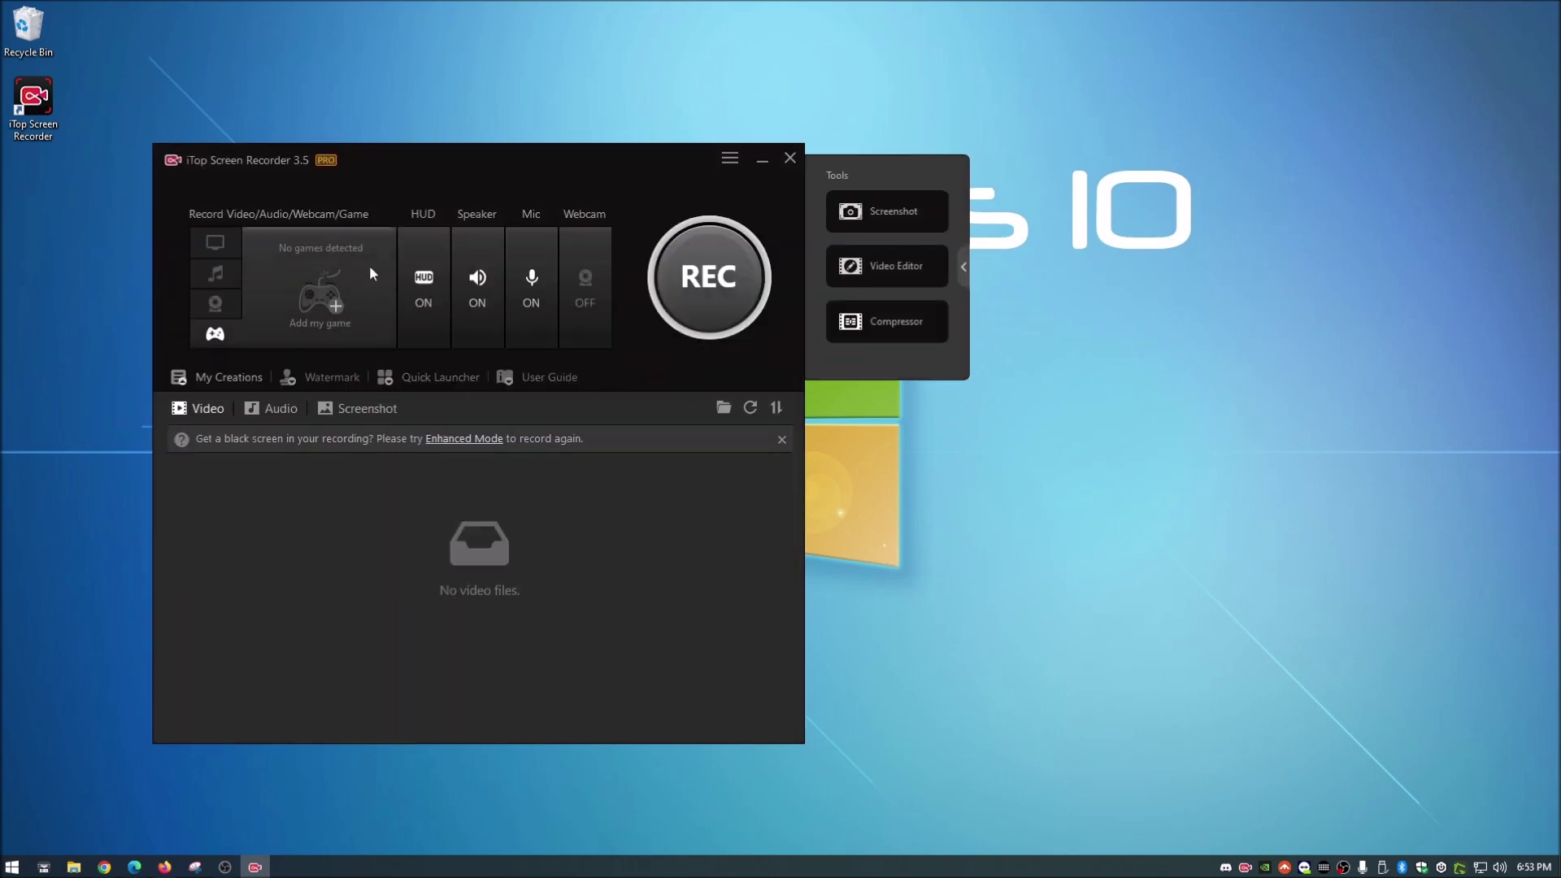
Step: Nudge the window left, view My Creations, then open the Watermark settings
{"action": "left_click_drag", "start_coordinate": [348, 167], "coordinate": [331, 165]}
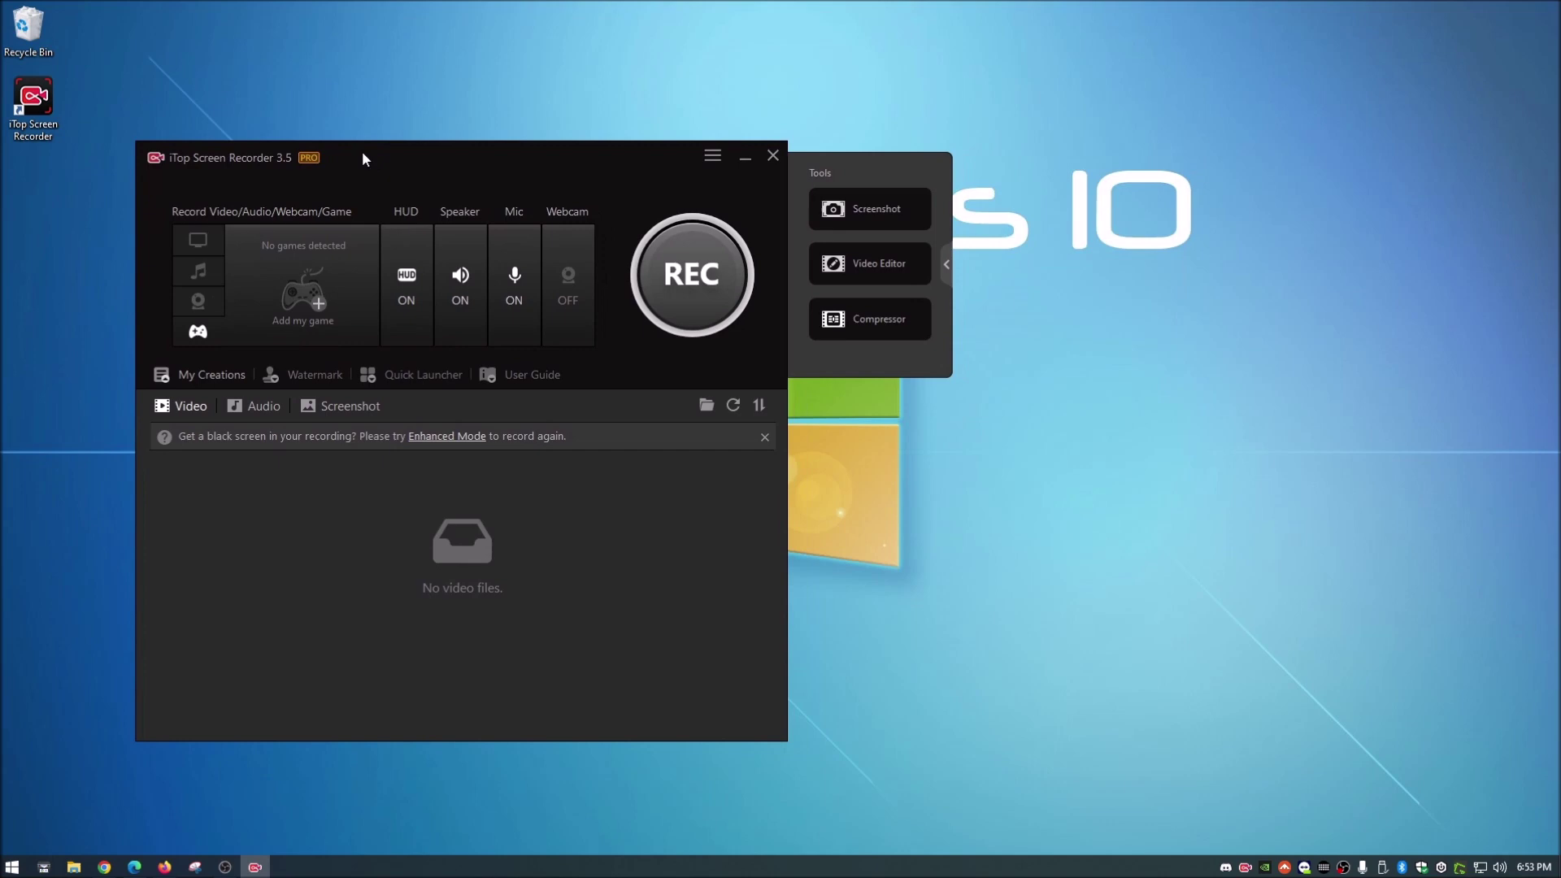
{"action": "left_click", "coordinate": [213, 378]}
{"action": "left_click", "coordinate": [317, 381]}
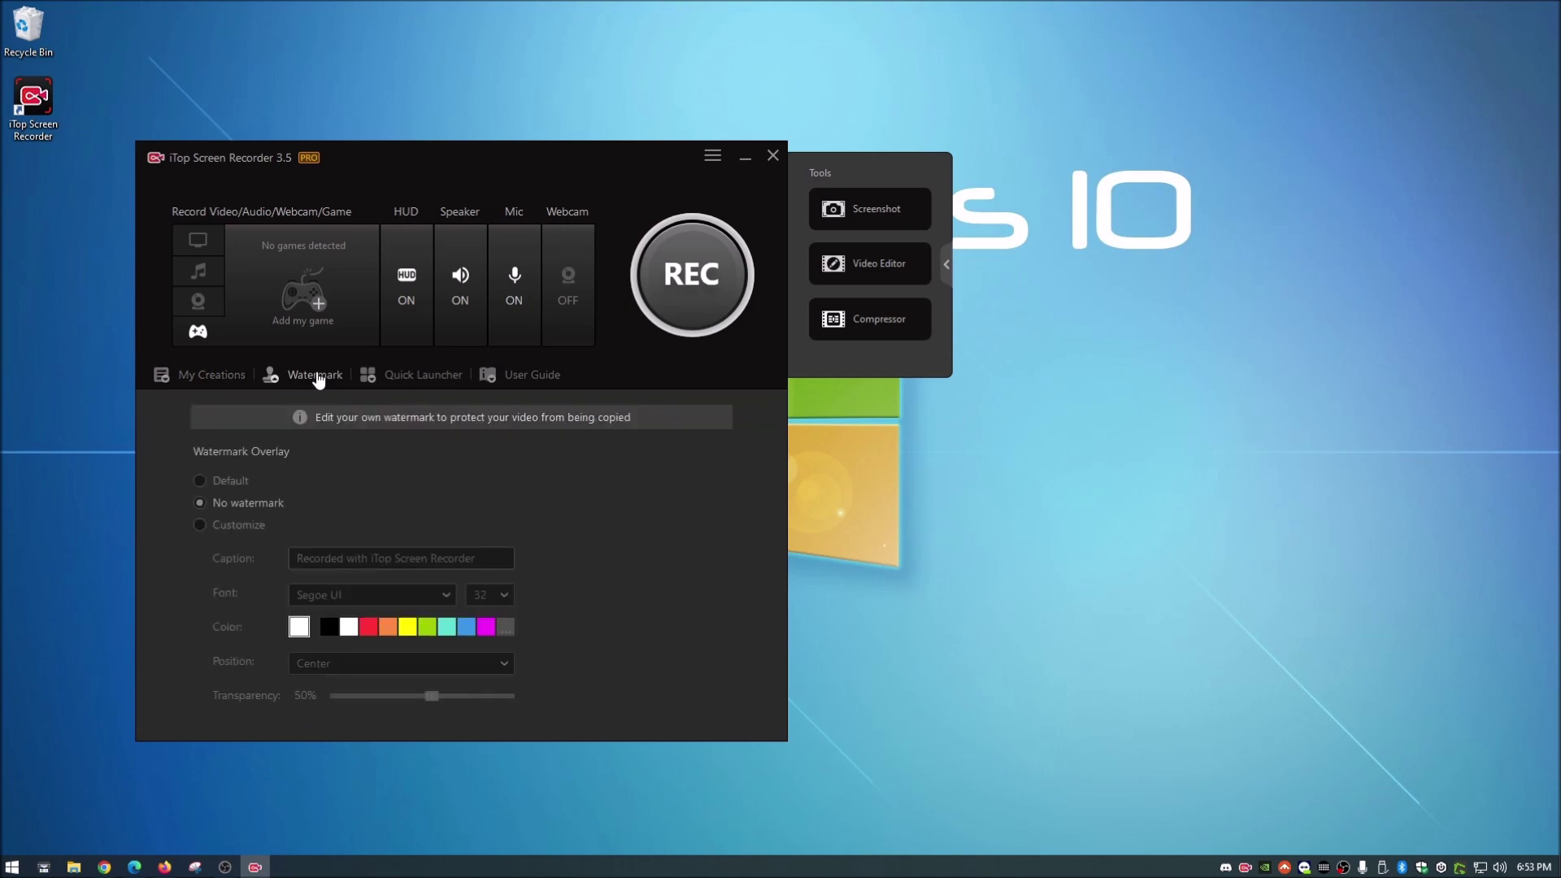
Step: Switch the watermark from Default to Customize, keeping its position at Center
{"action": "left_click", "coordinate": [200, 482]}
{"action": "left_click", "coordinate": [203, 527]}
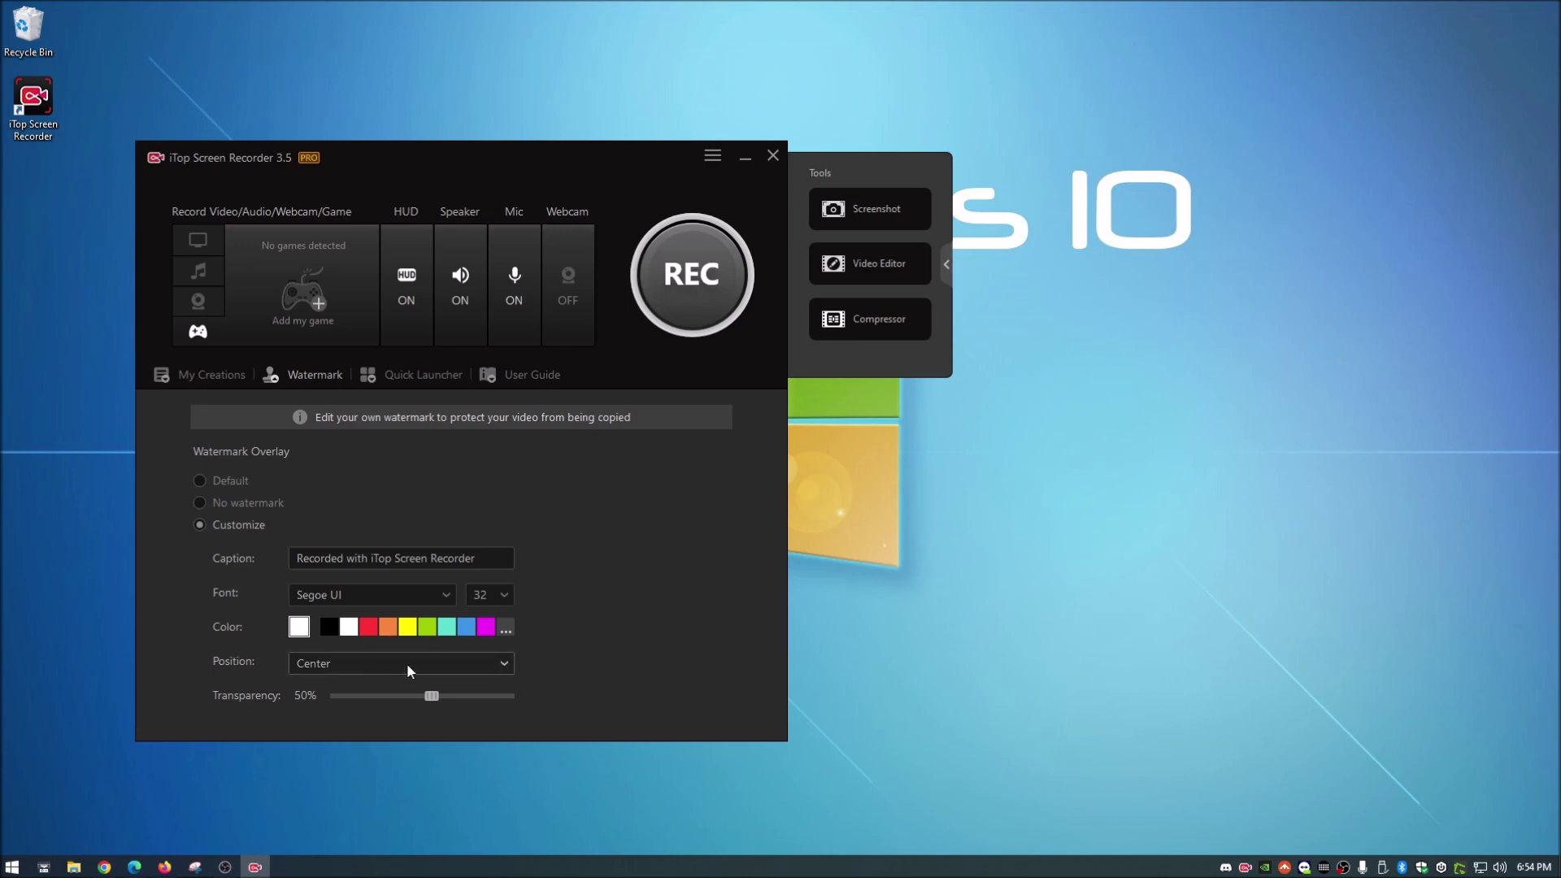
{"action": "left_click", "coordinate": [370, 666]}
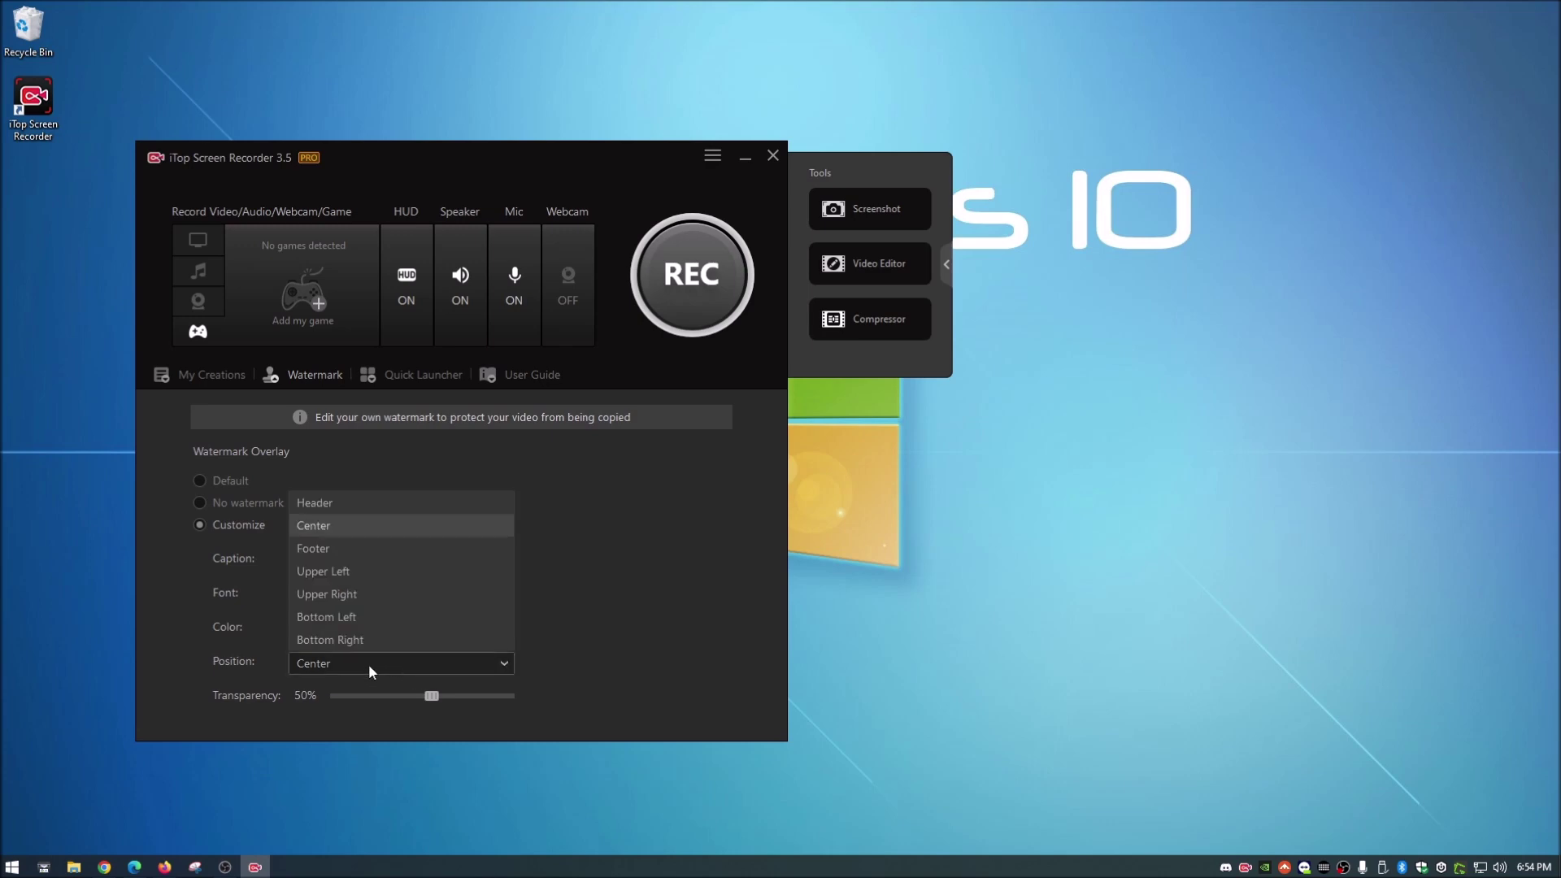
{"action": "left_click", "coordinate": [368, 663]}
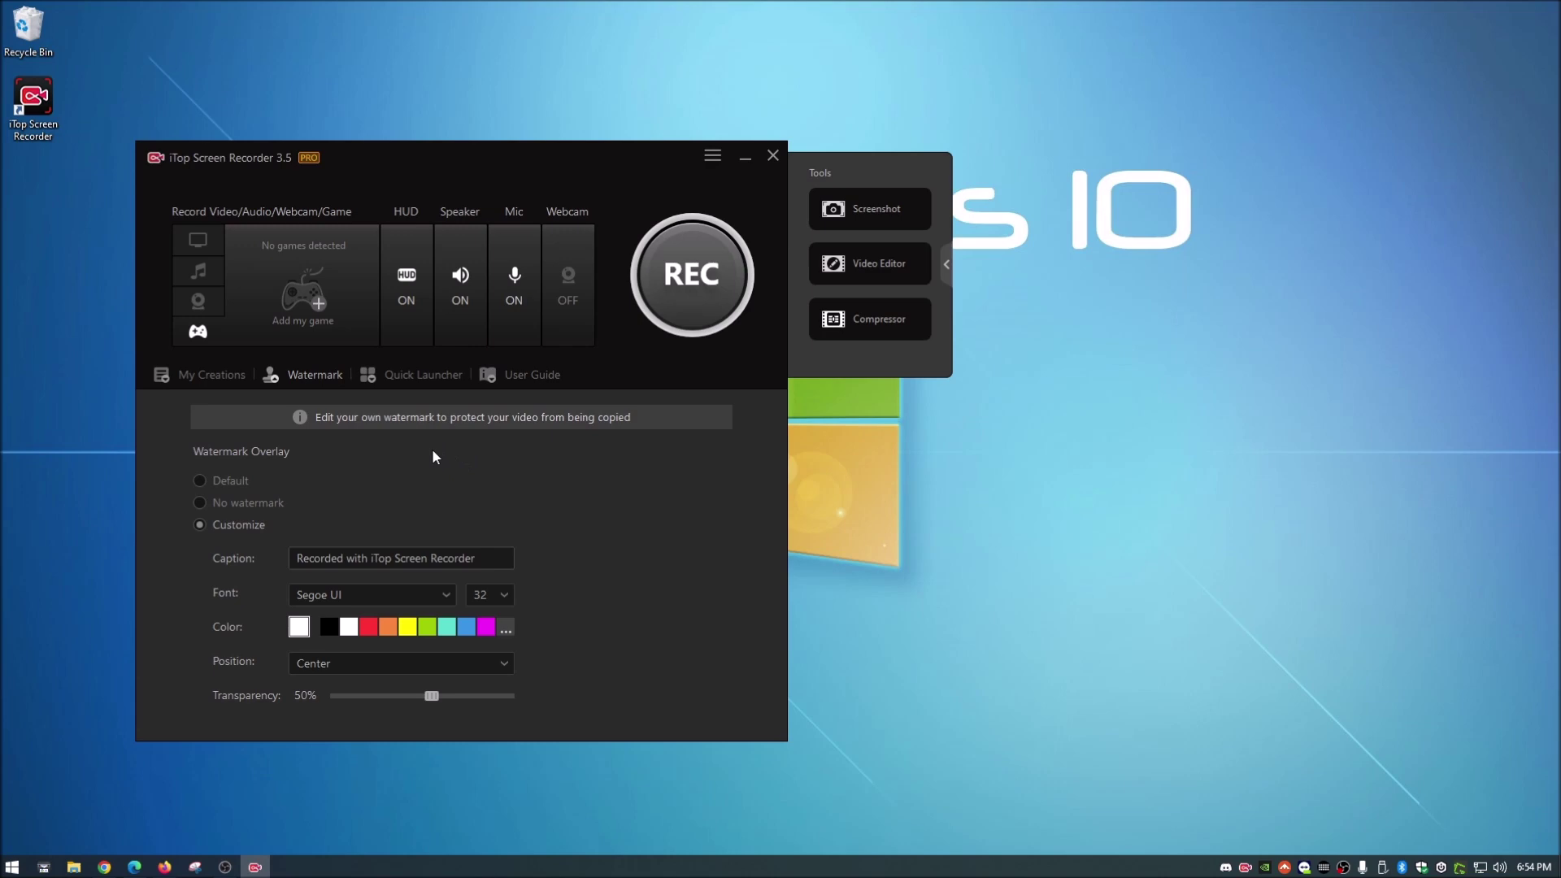
Step: Browse Quick Launcher and User Guide, return to Full Screen recording, and move the window right
{"action": "left_click", "coordinate": [425, 378]}
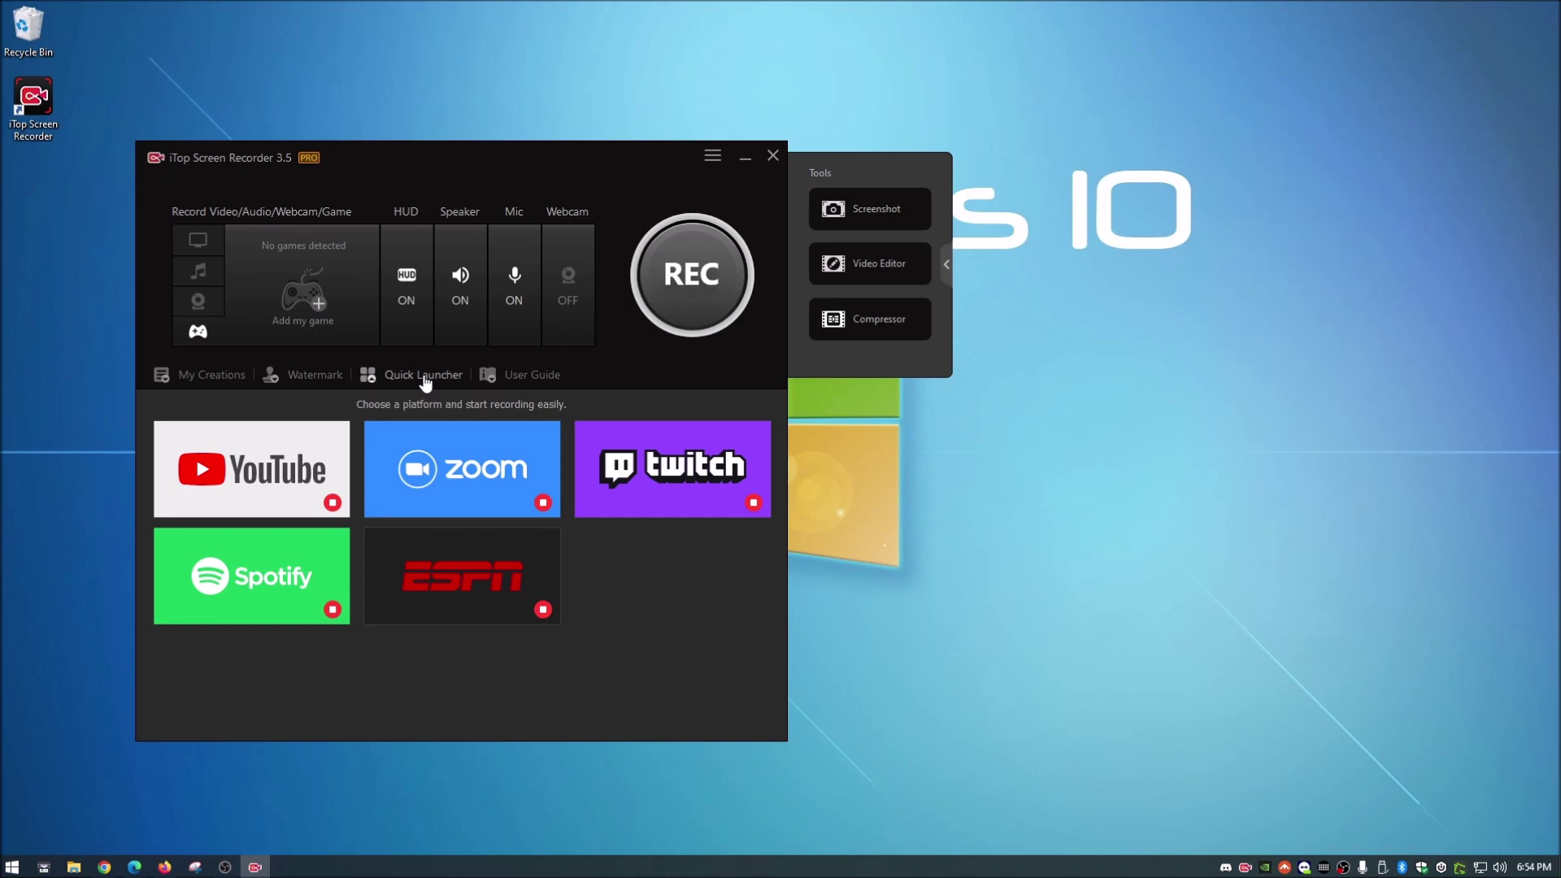
{"action": "left_click", "coordinate": [522, 381]}
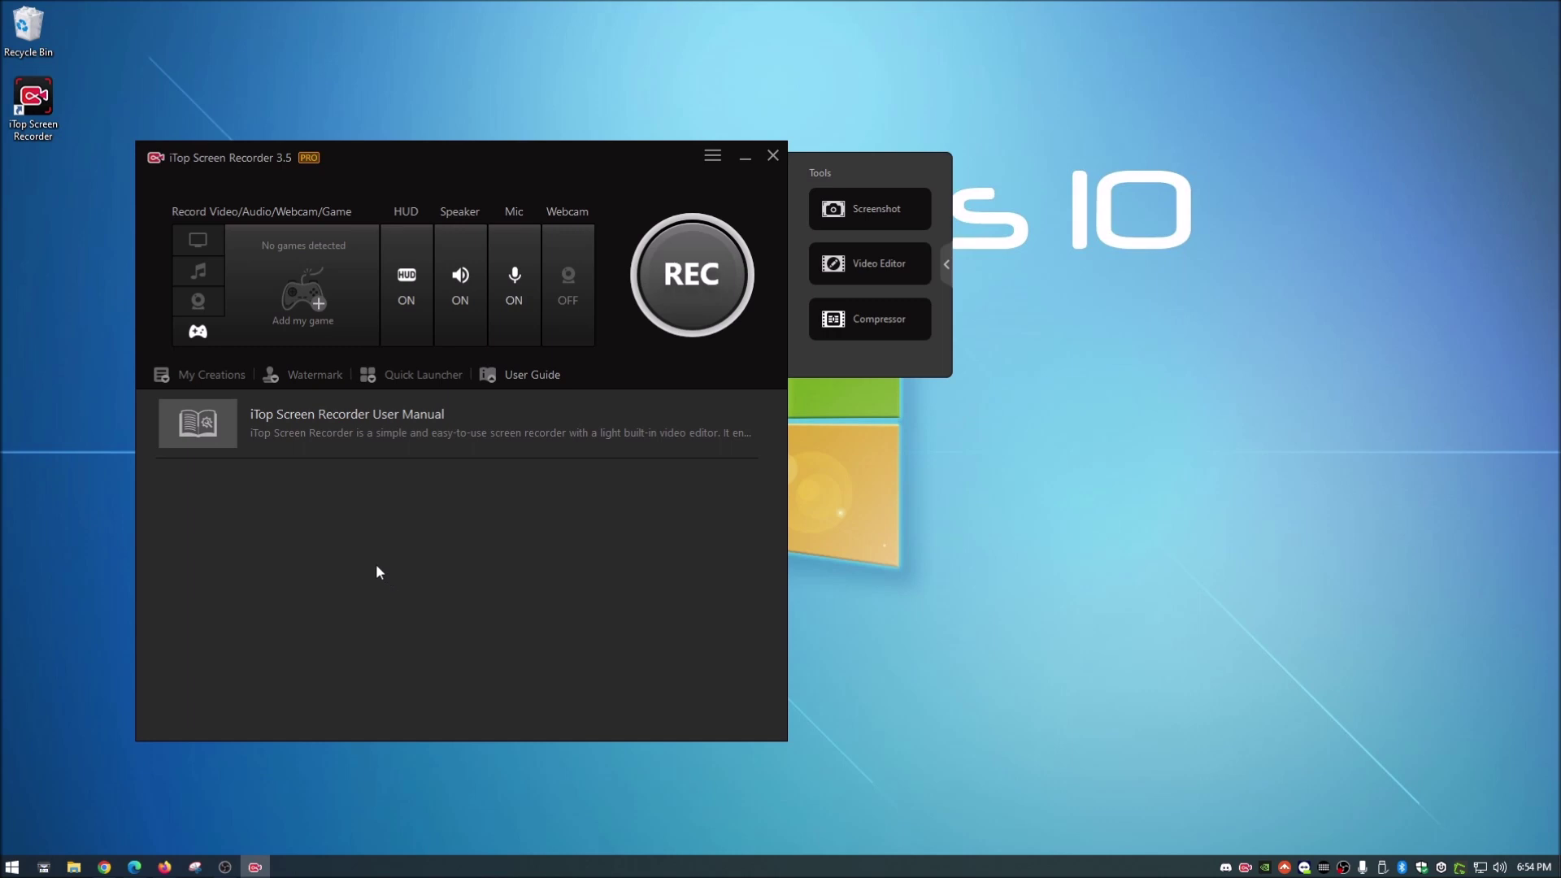
{"action": "left_click", "coordinate": [196, 244]}
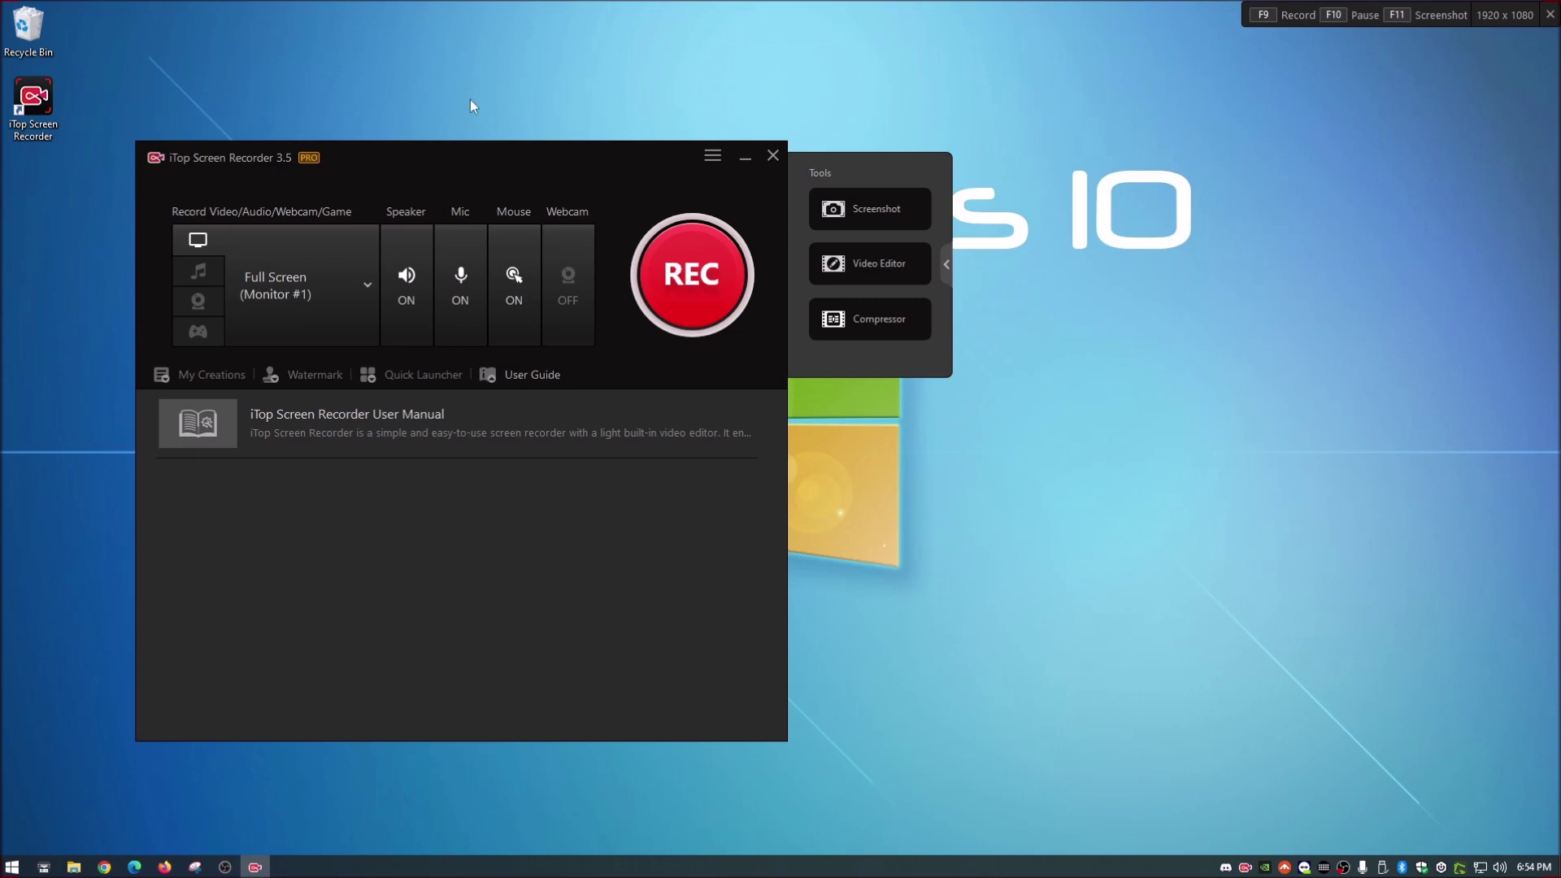
{"action": "left_click_drag", "start_coordinate": [439, 152], "coordinate": [557, 147]}
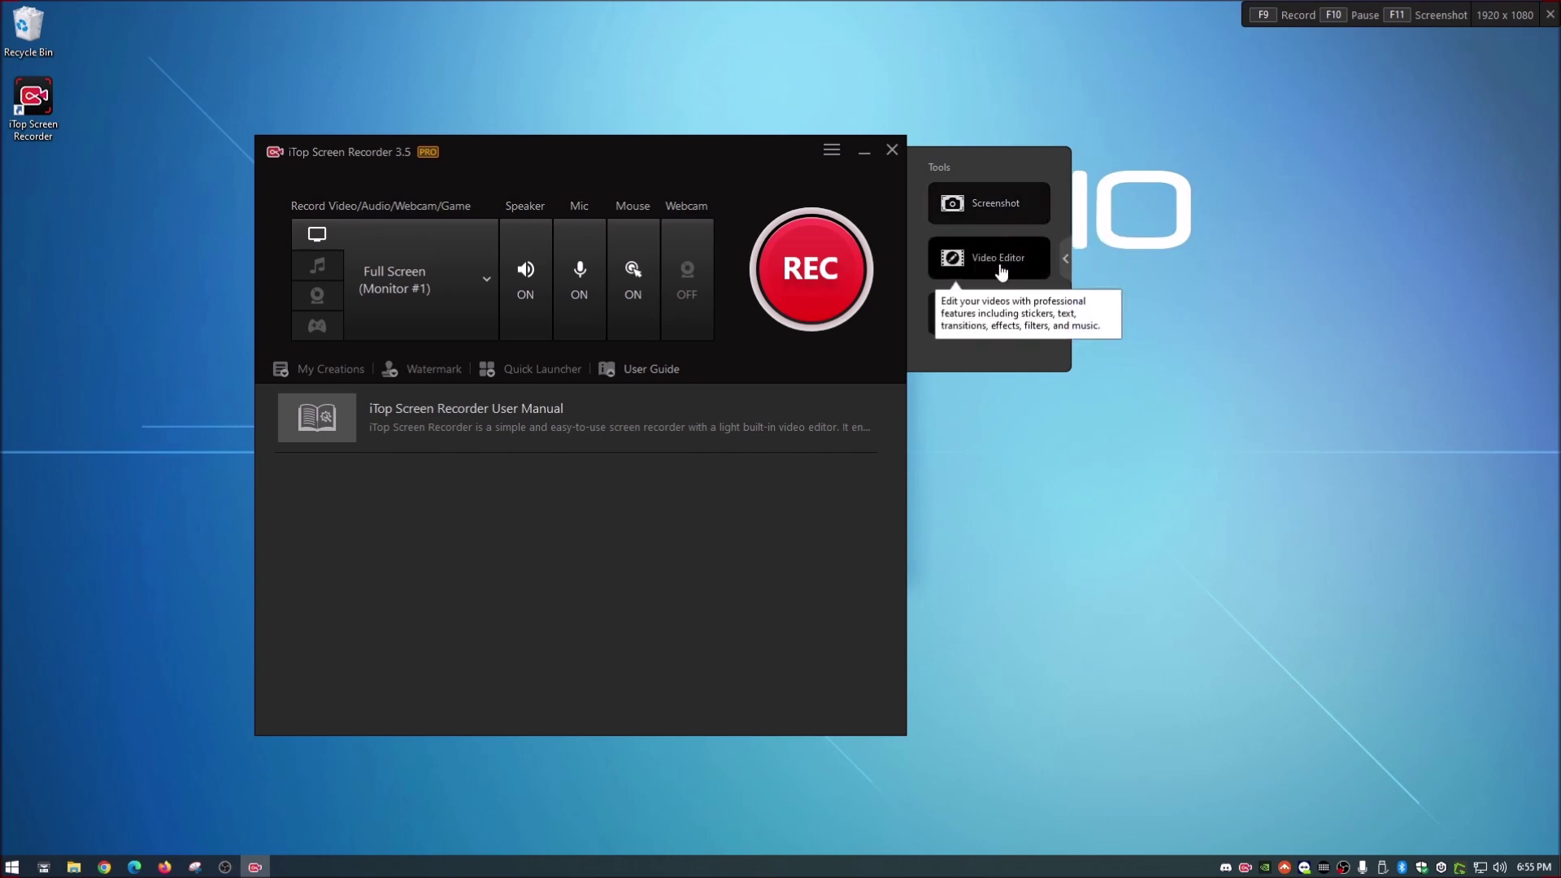
{"action": "left_click", "coordinate": [1000, 271]}
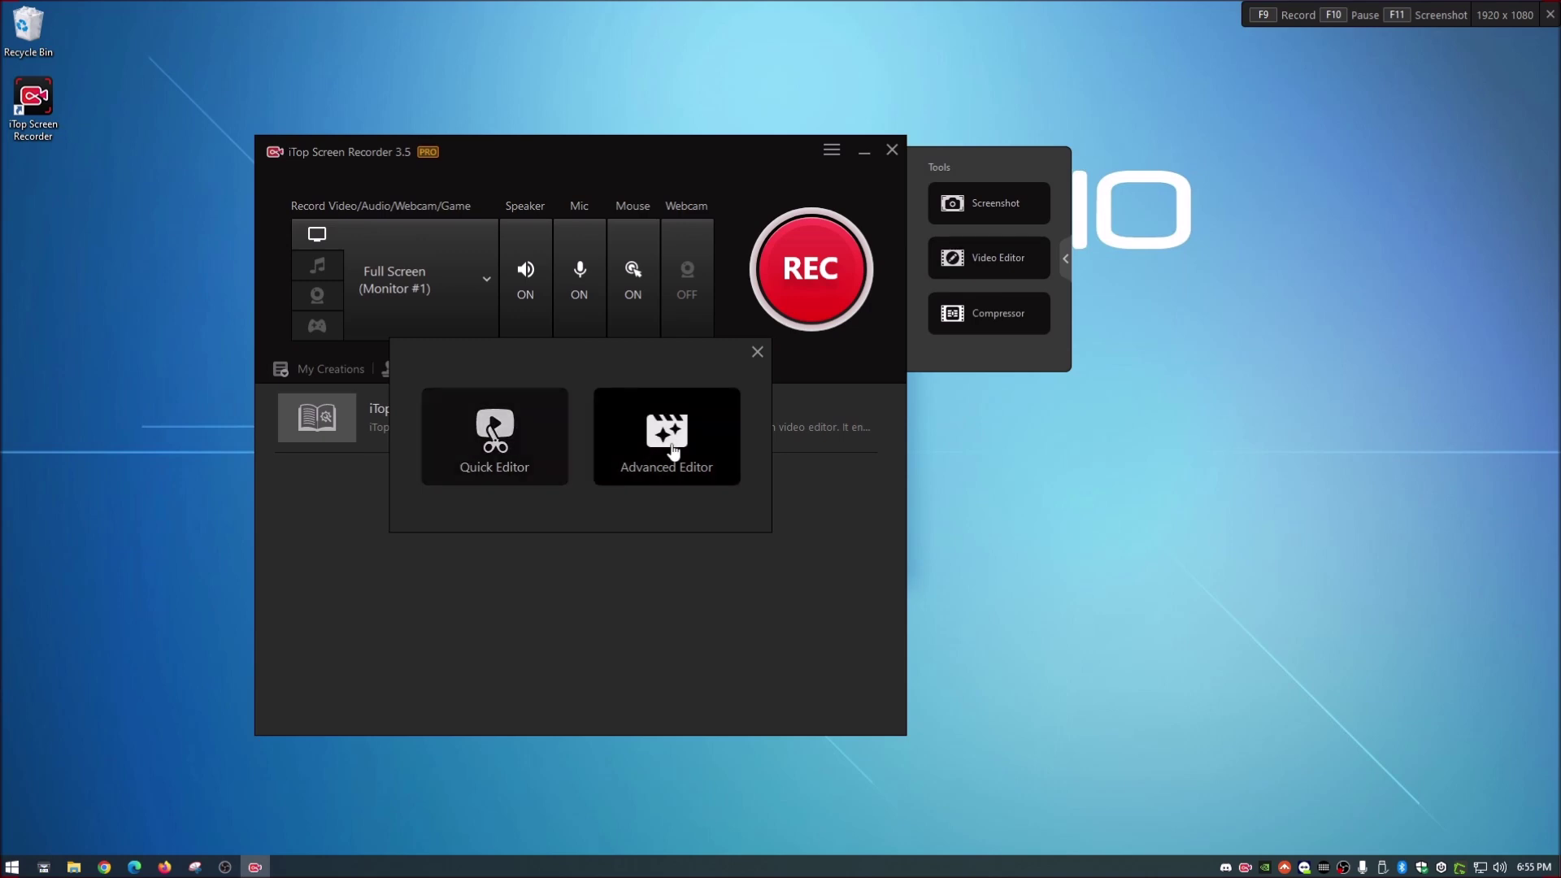
{"action": "left_click", "coordinate": [756, 352]}
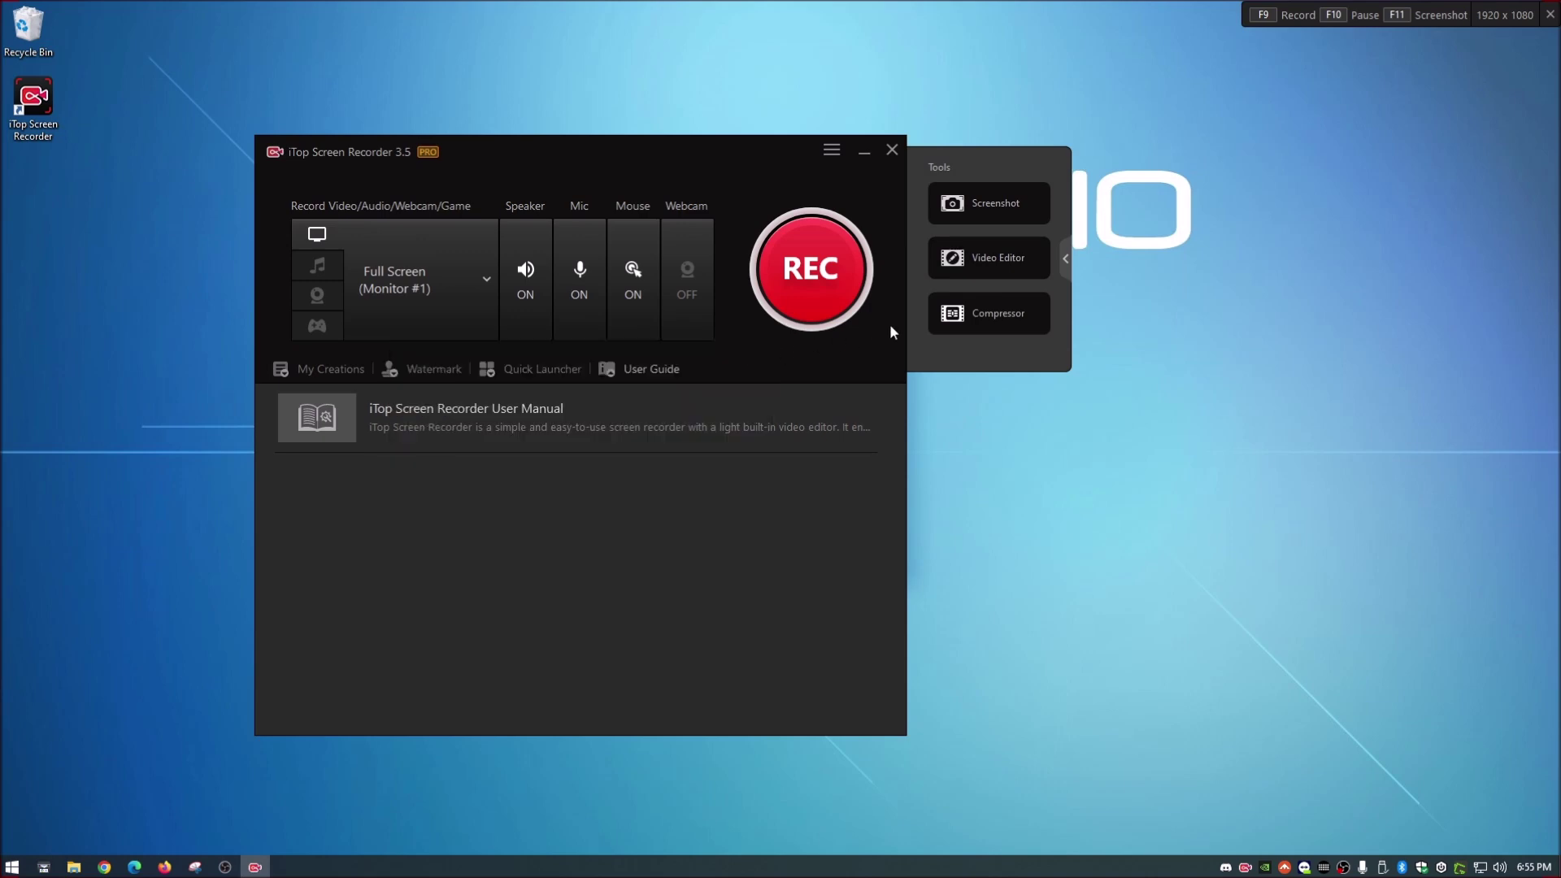
{"action": "left_click", "coordinate": [989, 314]}
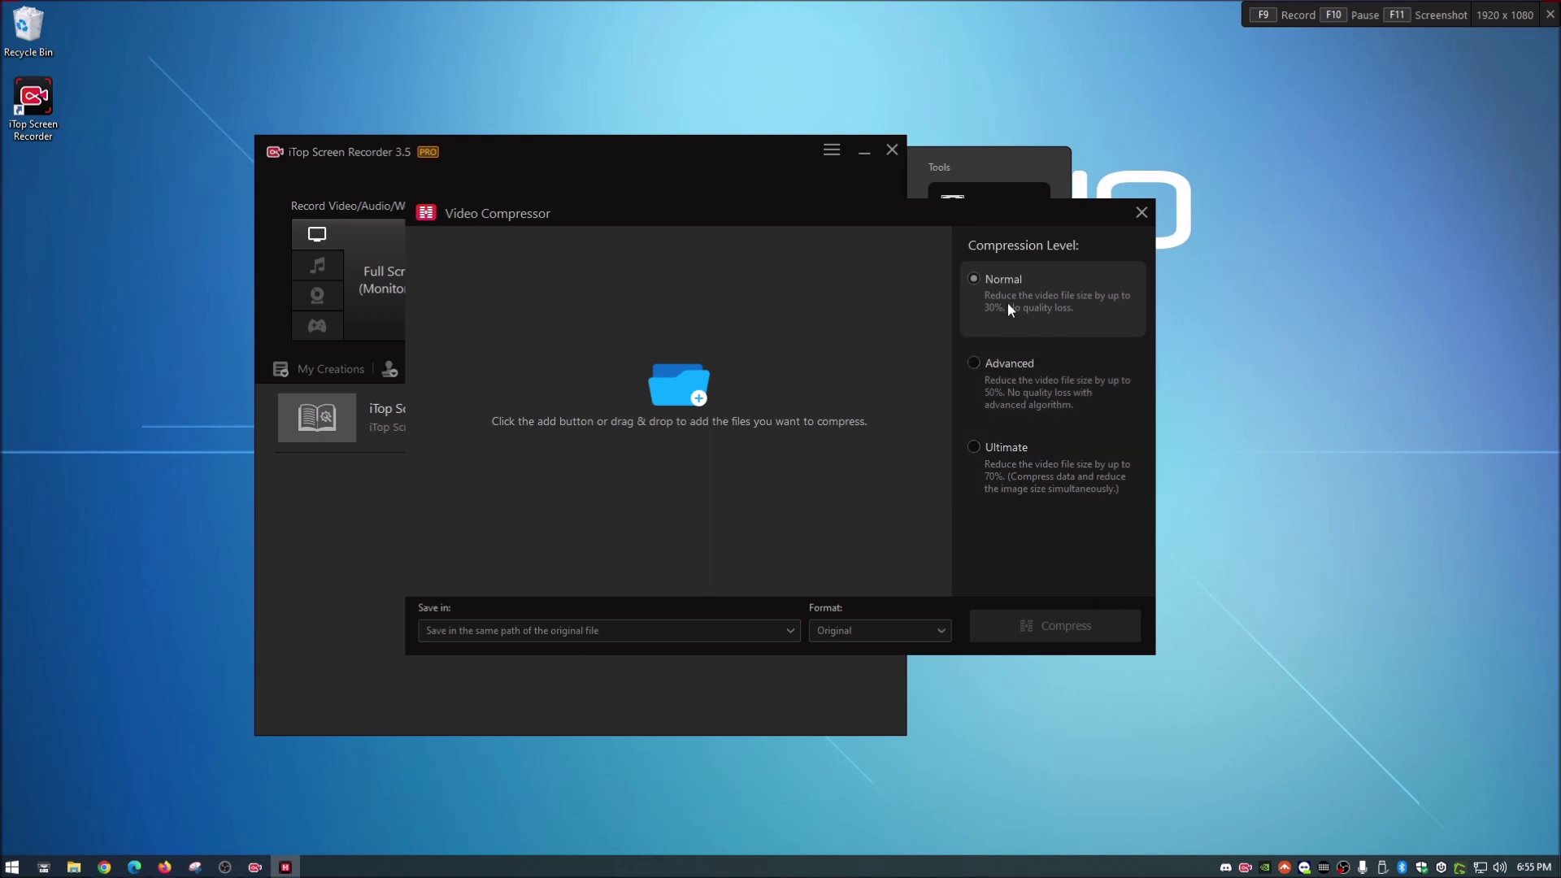
{"action": "left_click", "coordinate": [1143, 214]}
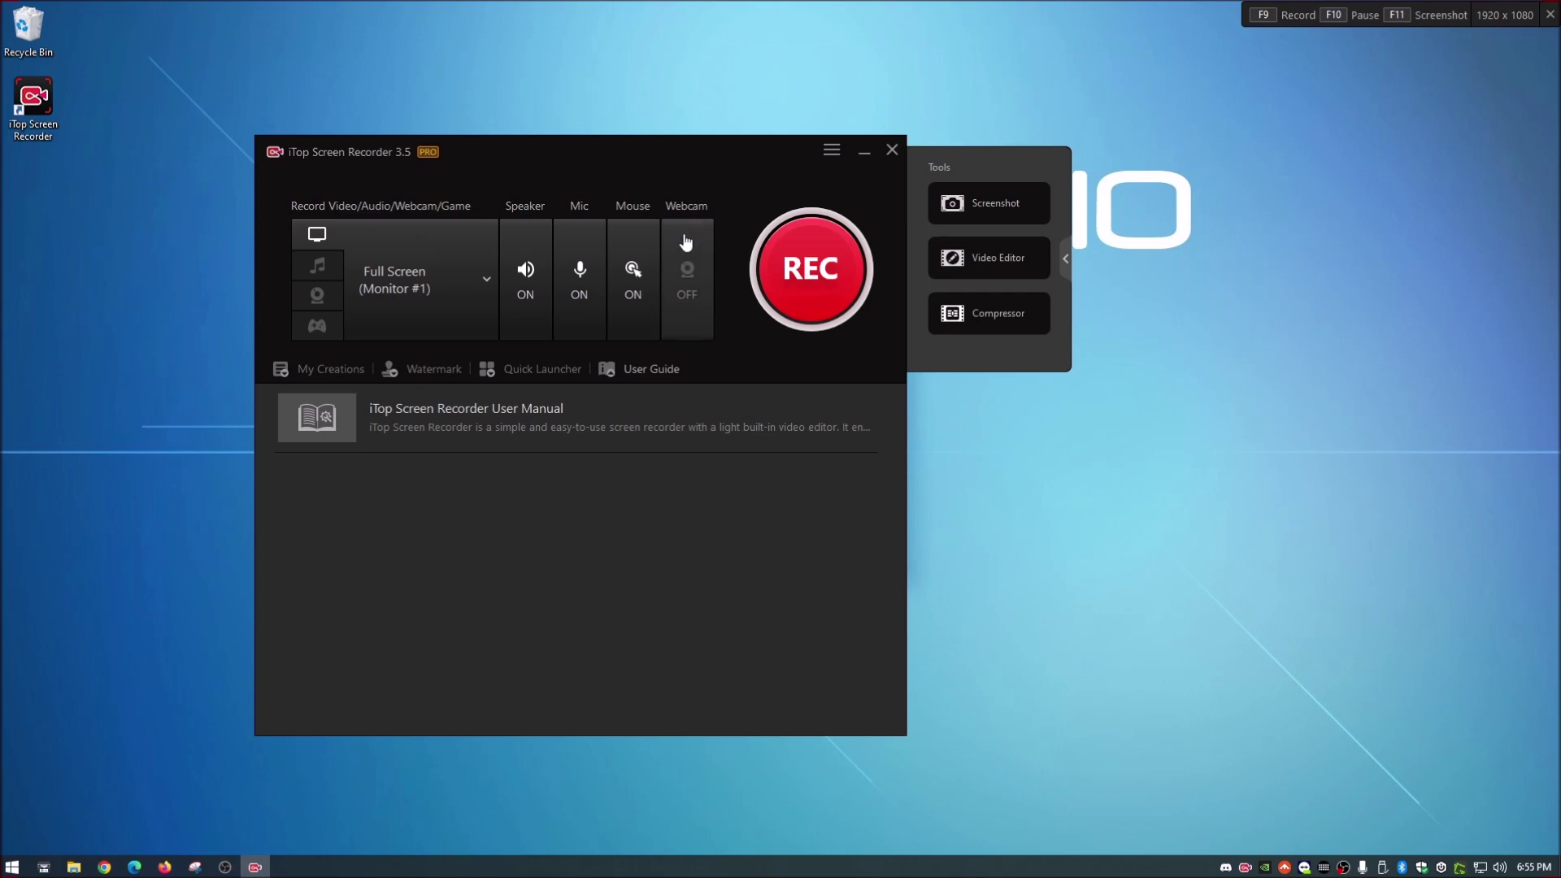
{"action": "mouse_move", "coordinate": [626, 146]}
{"action": "left_mouse_down"}
{"action": "mouse_move", "coordinate": [614, 127]}
{"action": "mouse_move", "coordinate": [621, 144]}
{"action": "left_mouse_up"}
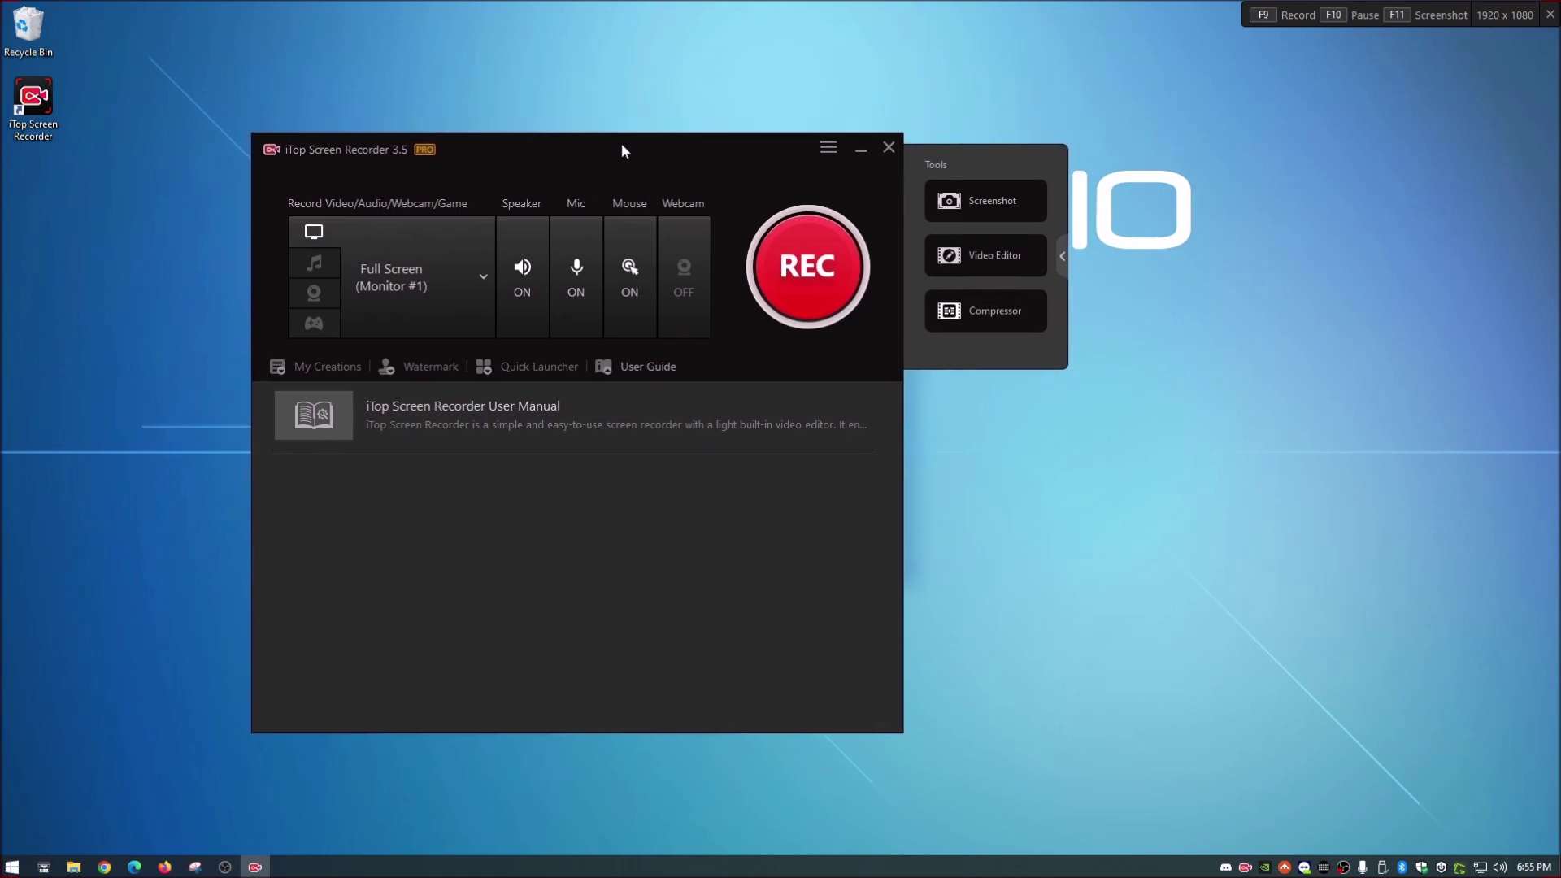
{"action": "left_click", "coordinate": [966, 200]}
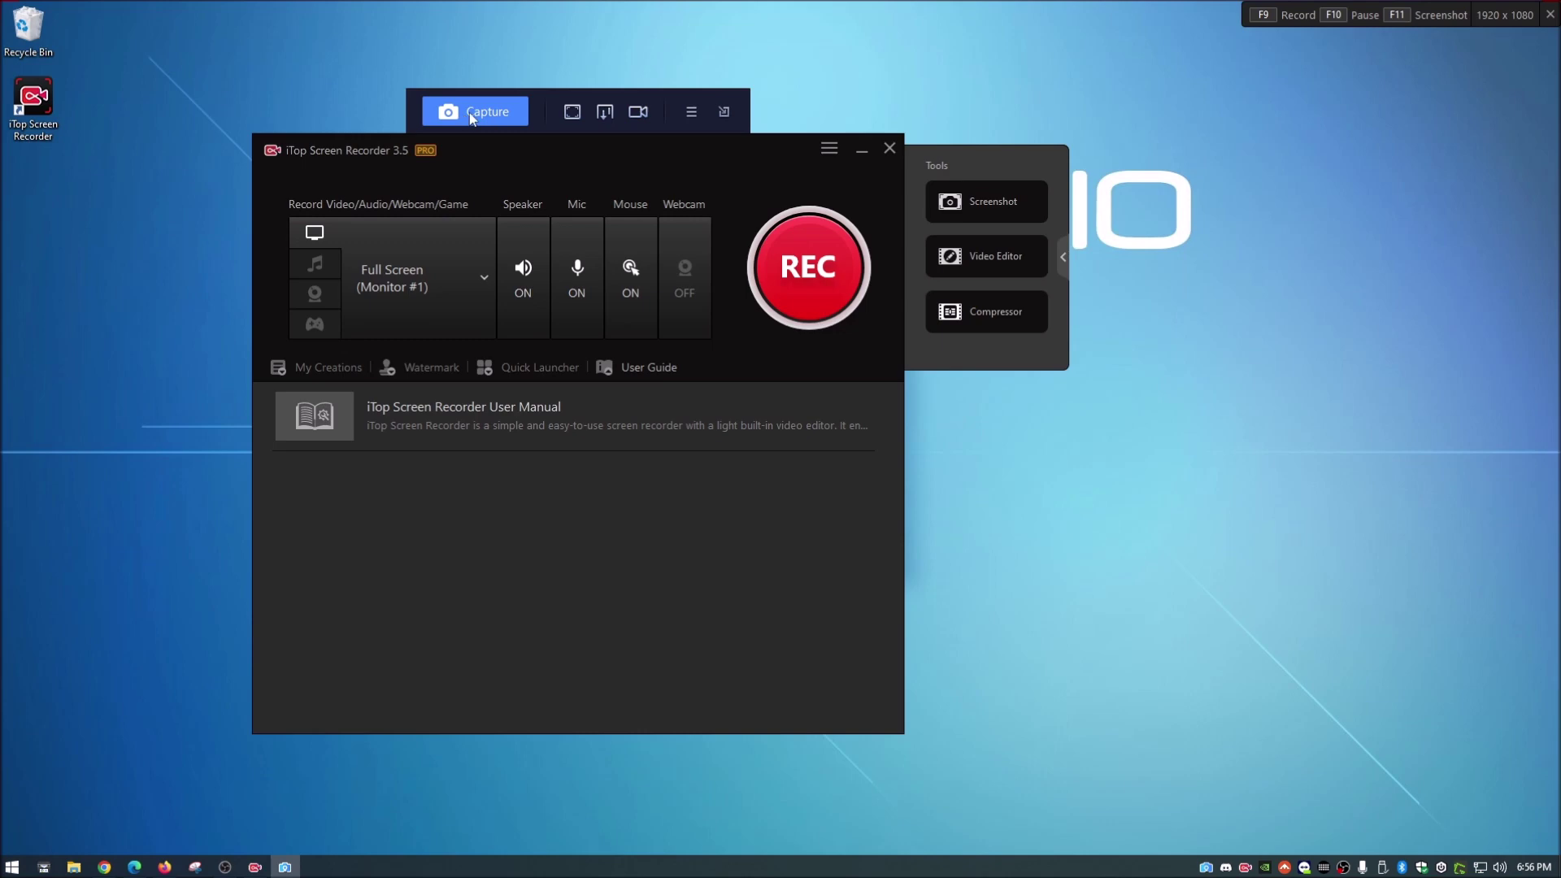
Step: Review the screenshot Settings without saving, then start a screenshot capture
{"action": "left_click", "coordinate": [692, 115]}
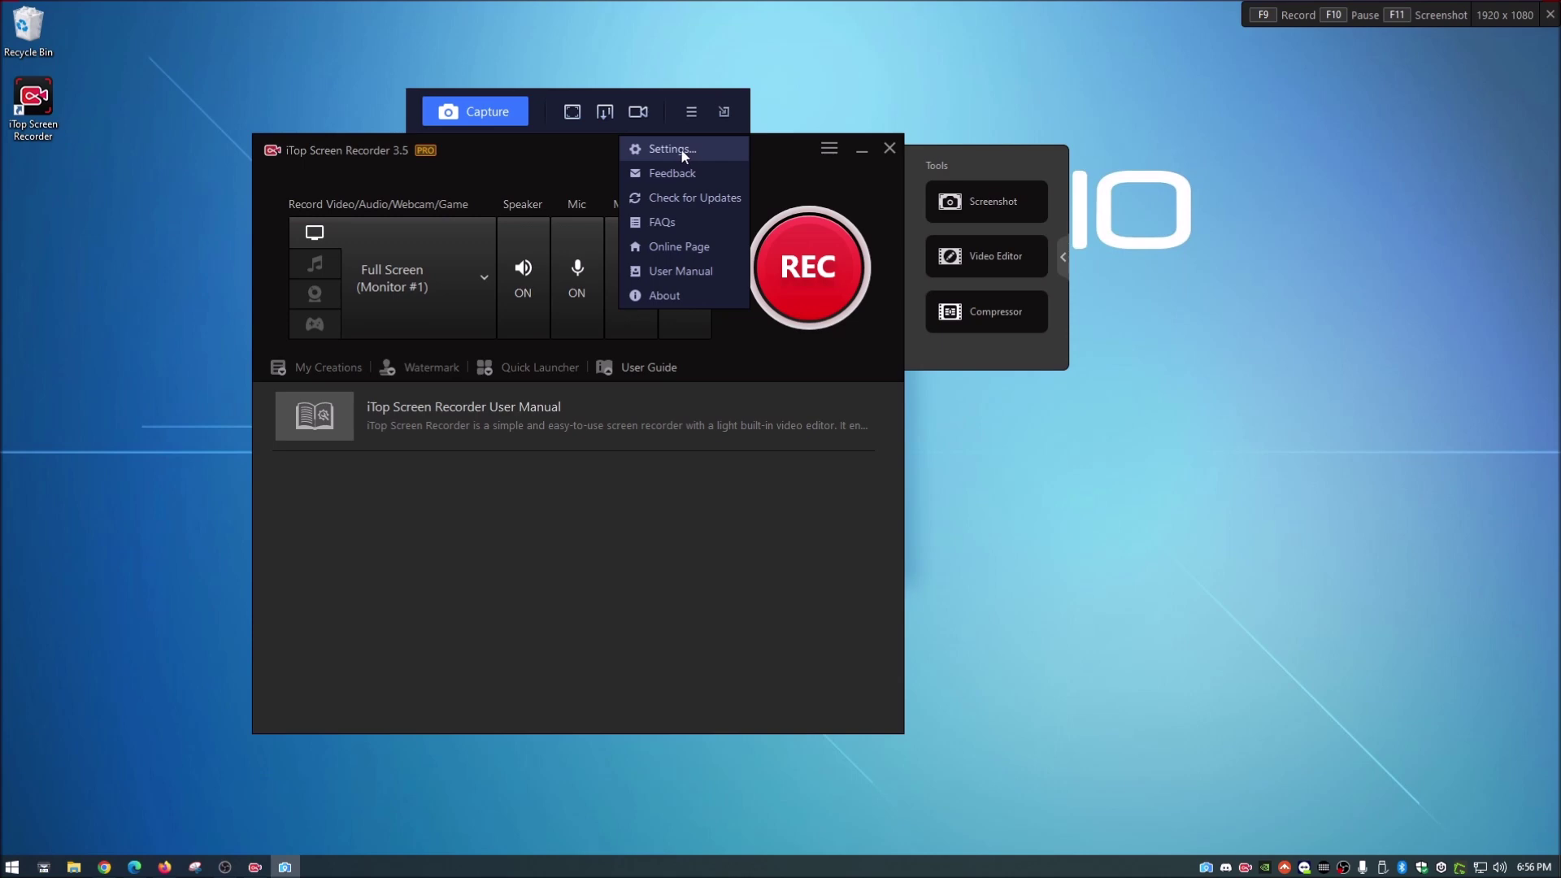
{"action": "left_click", "coordinate": [681, 151]}
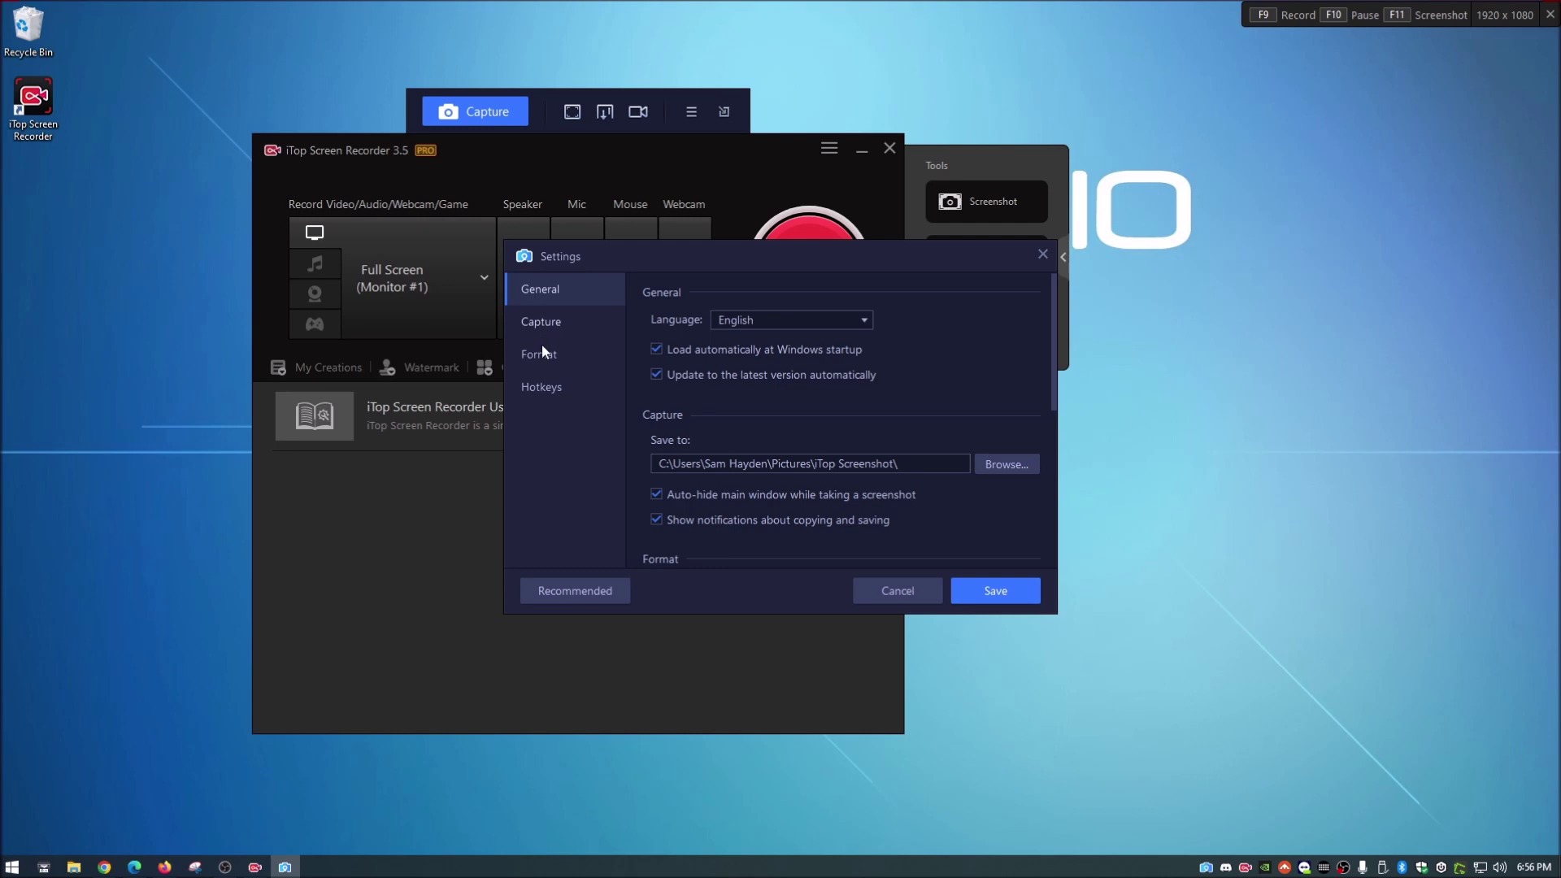
{"action": "left_click", "coordinate": [902, 594]}
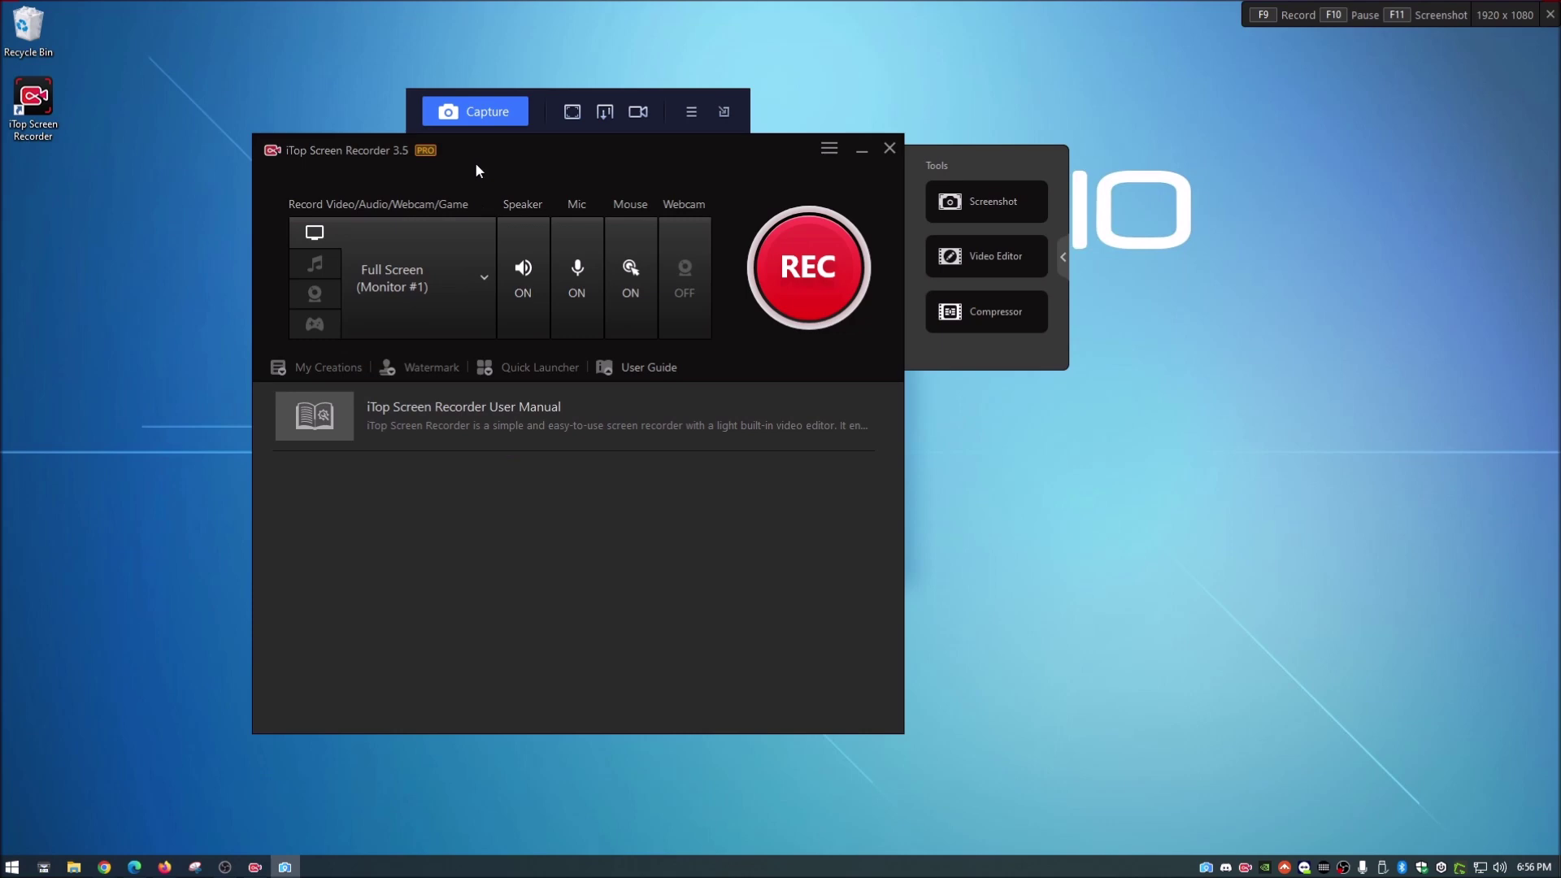
{"action": "left_click", "coordinate": [502, 109]}
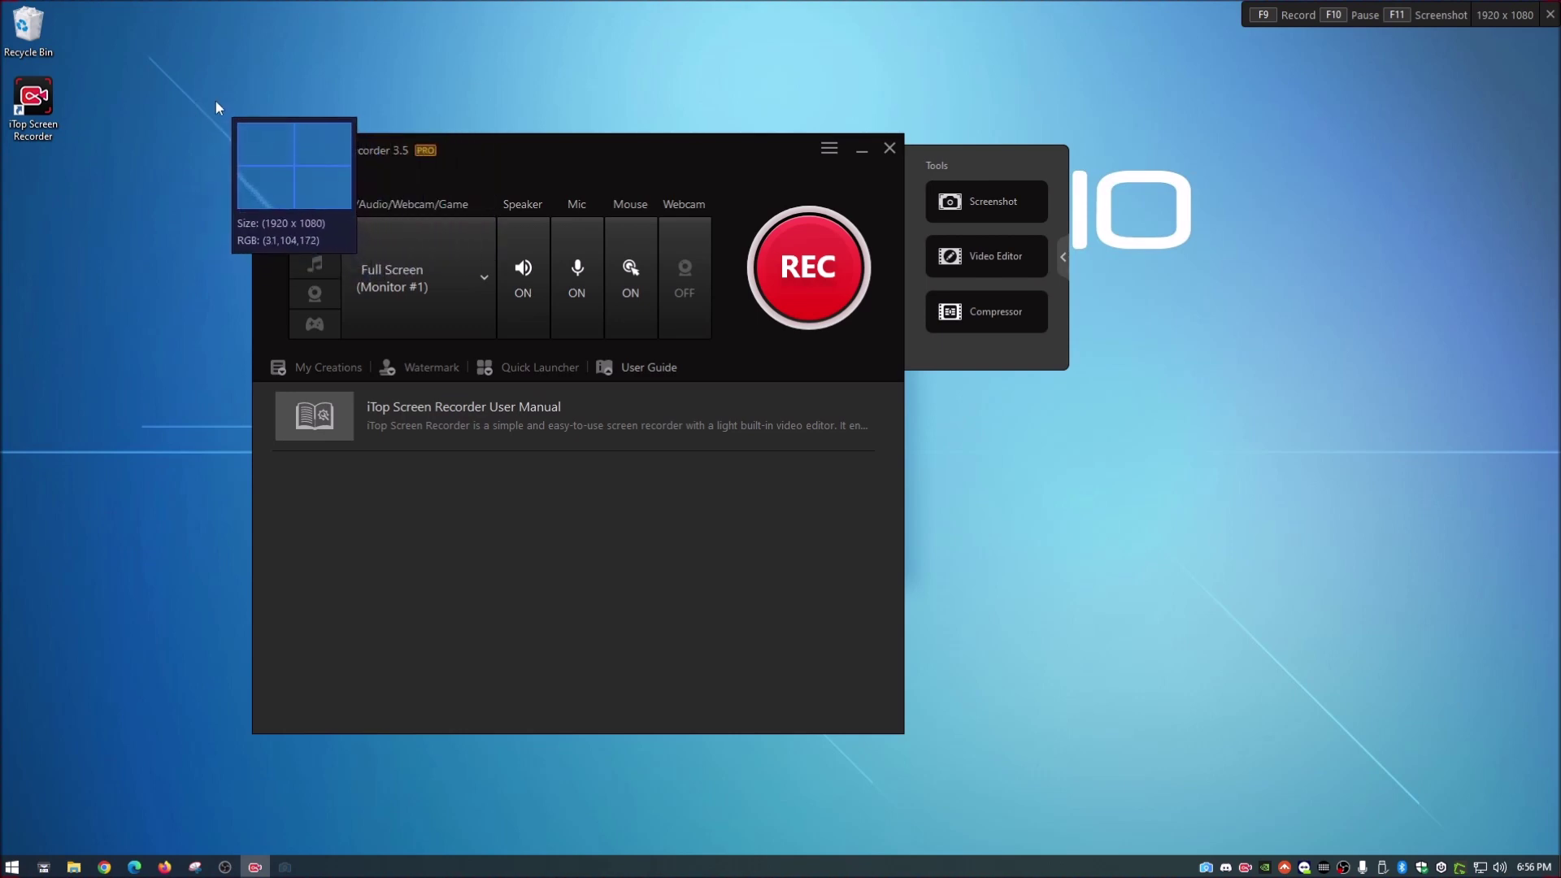
Step: Capture a 1091 x 814 region around the recorder window and review the save-location path
{"action": "mouse_move", "coordinate": [216, 102]}
{"action": "left_mouse_down"}
{"action": "mouse_move", "coordinate": [969, 721]}
{"action": "mouse_move", "coordinate": [1106, 763]}
{"action": "left_mouse_up"}
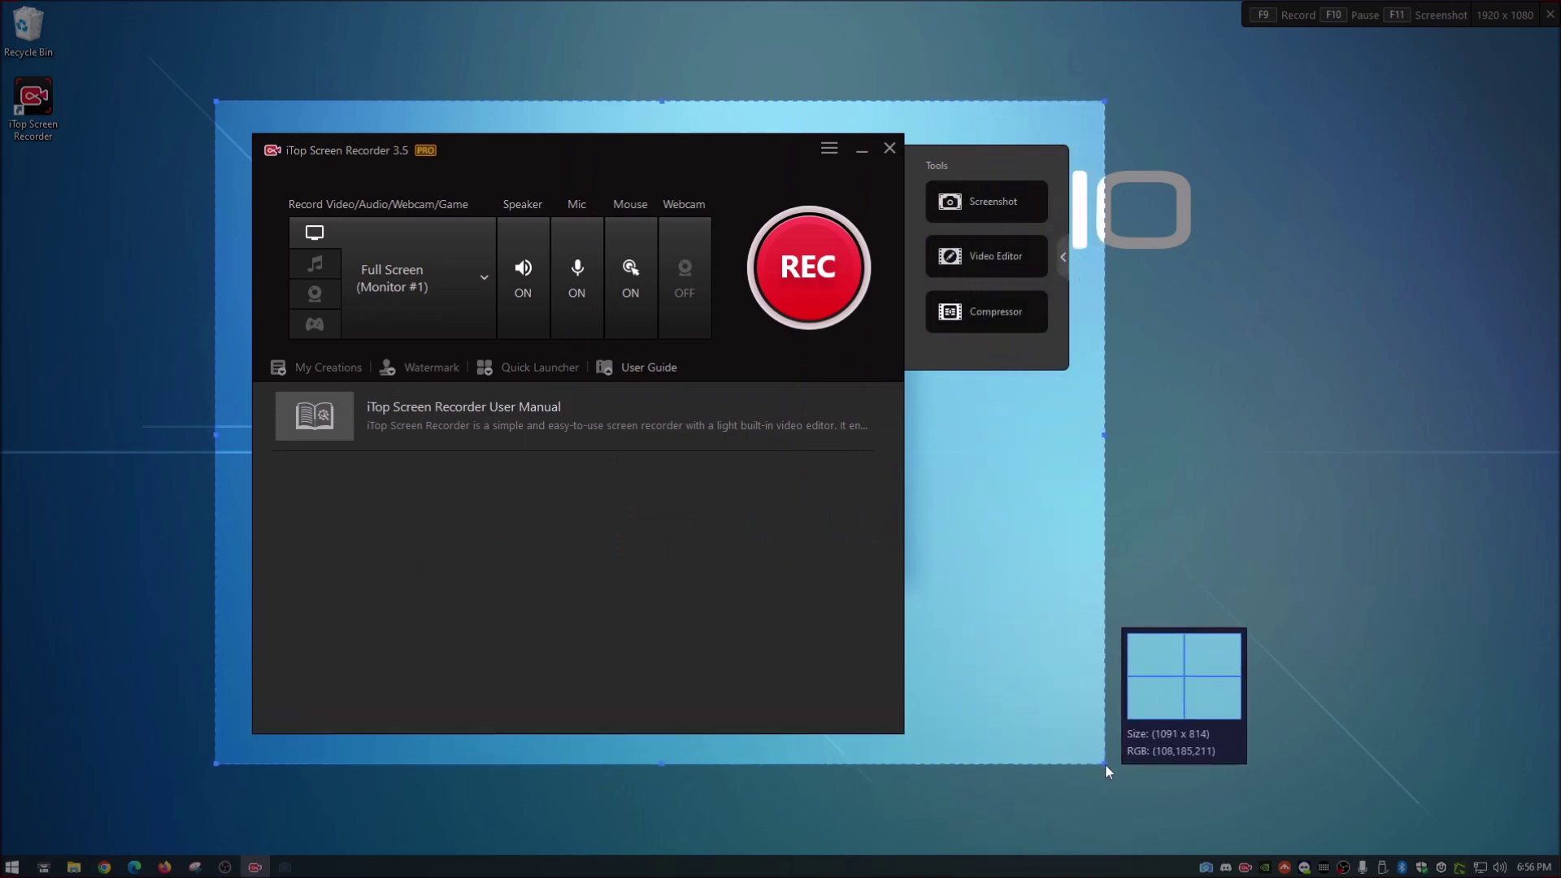
{"action": "left_click_drag", "start_coordinate": [1105, 763], "coordinate": [1106, 763]}
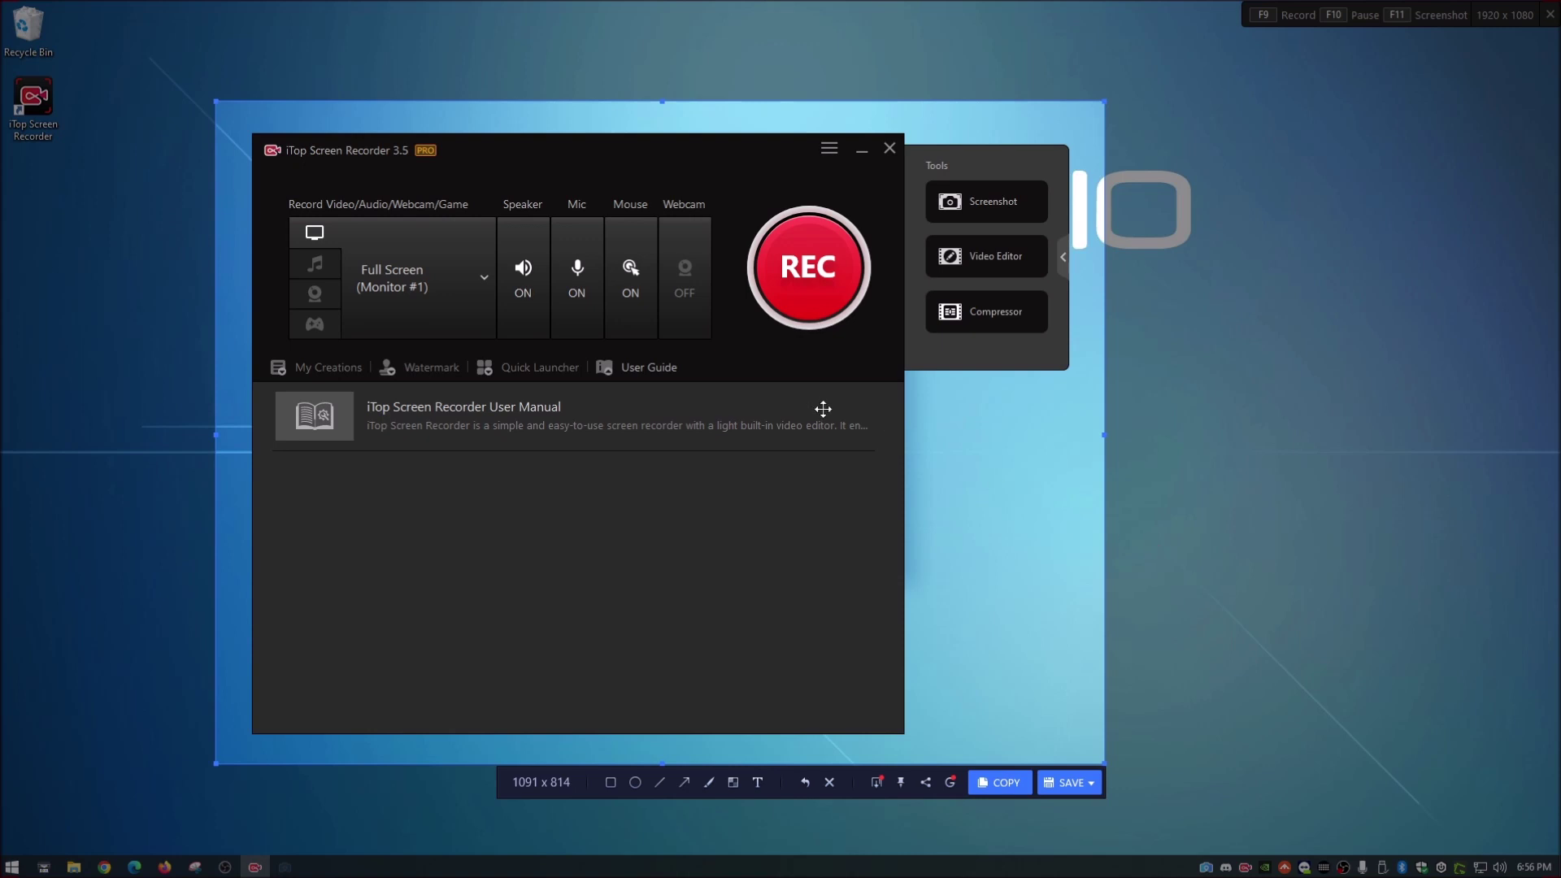
{"action": "left_click", "coordinate": [1092, 785]}
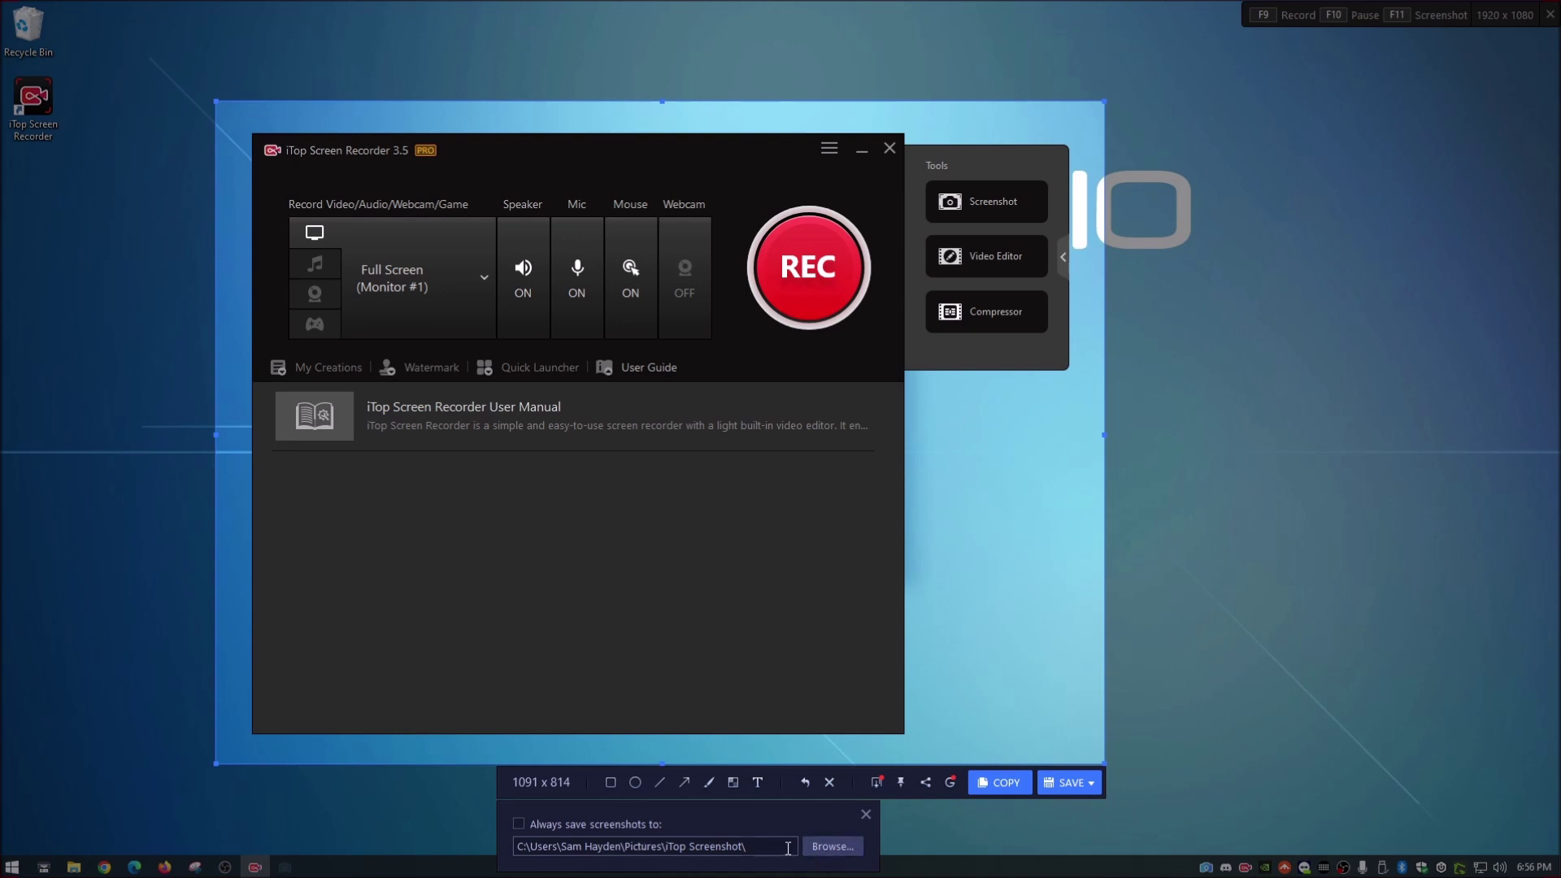
{"action": "left_click", "coordinate": [1083, 784]}
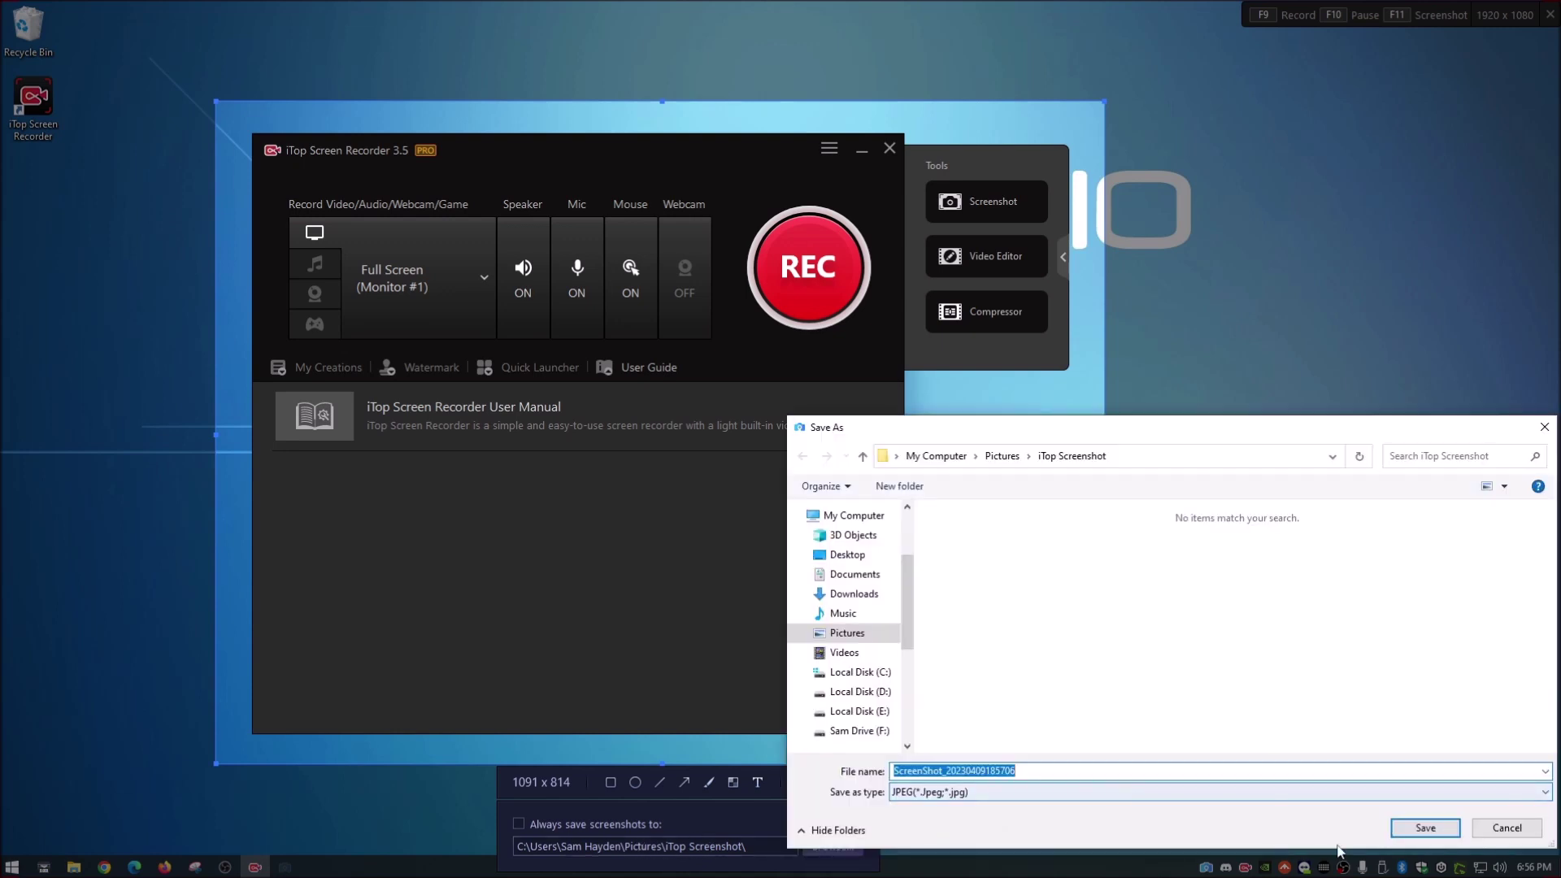
{"action": "left_click", "coordinate": [1509, 825]}
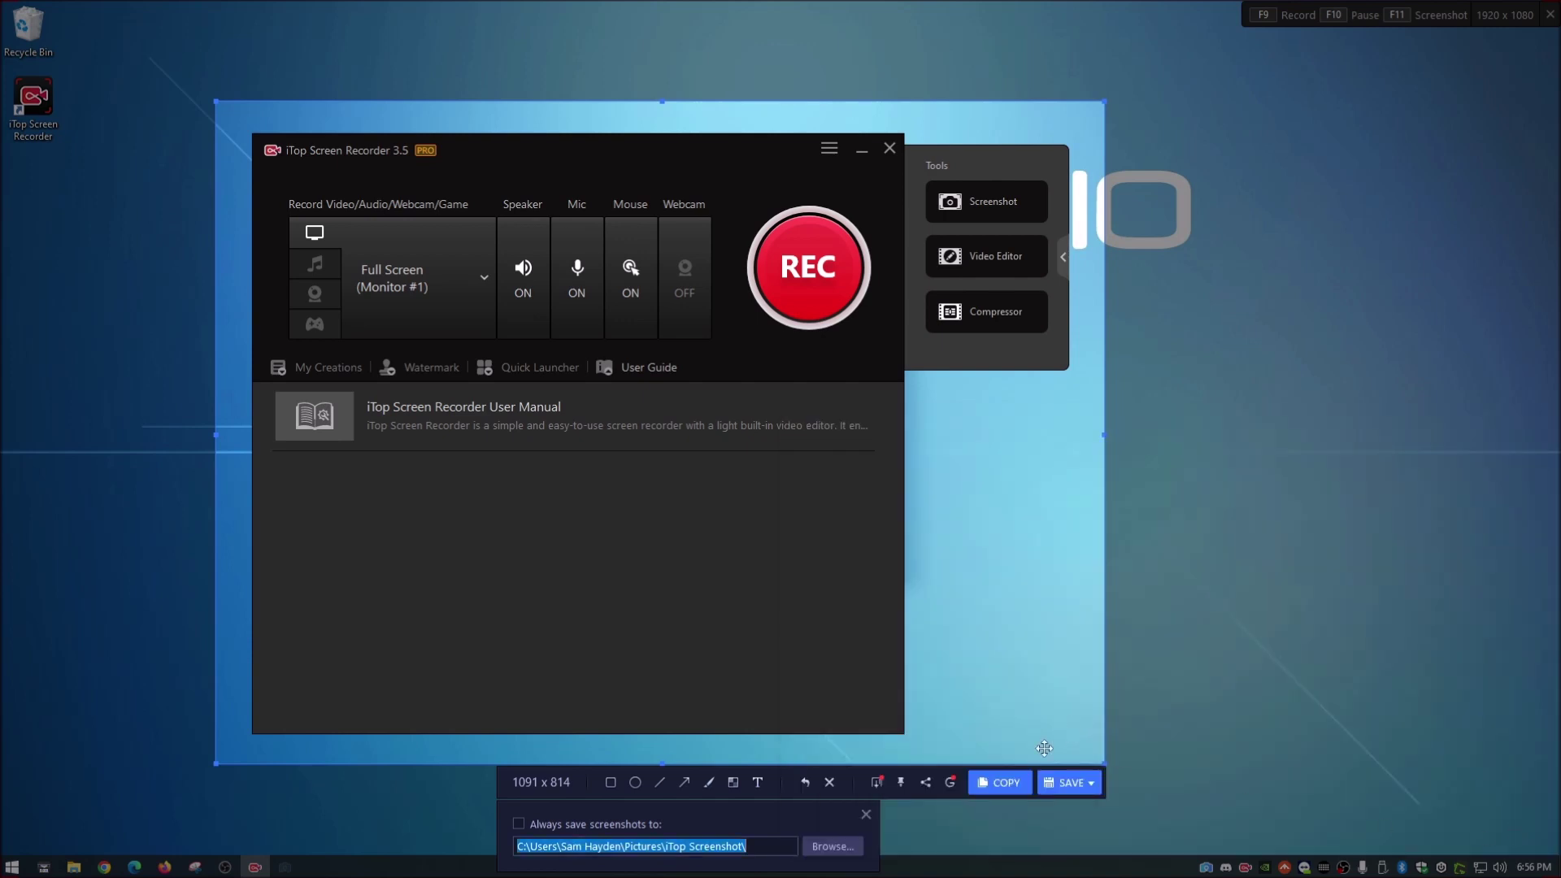
{"action": "left_click", "coordinate": [867, 813]}
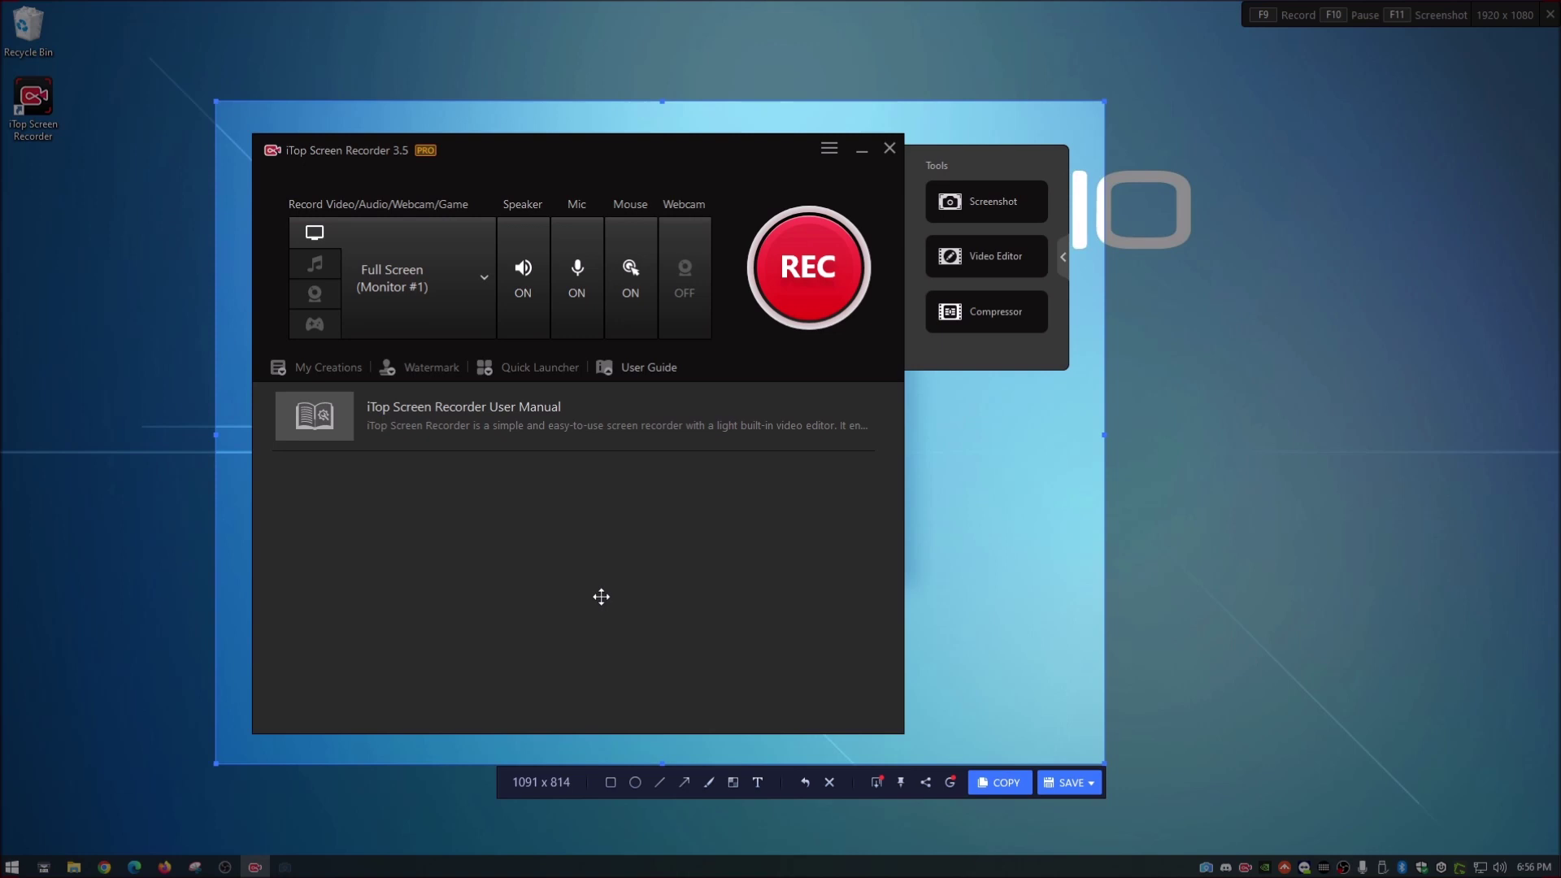
Step: Draw a thickest-width orange rectangle around the User Manual entry and an arrow pointing at it
{"action": "left_click", "coordinate": [613, 782]}
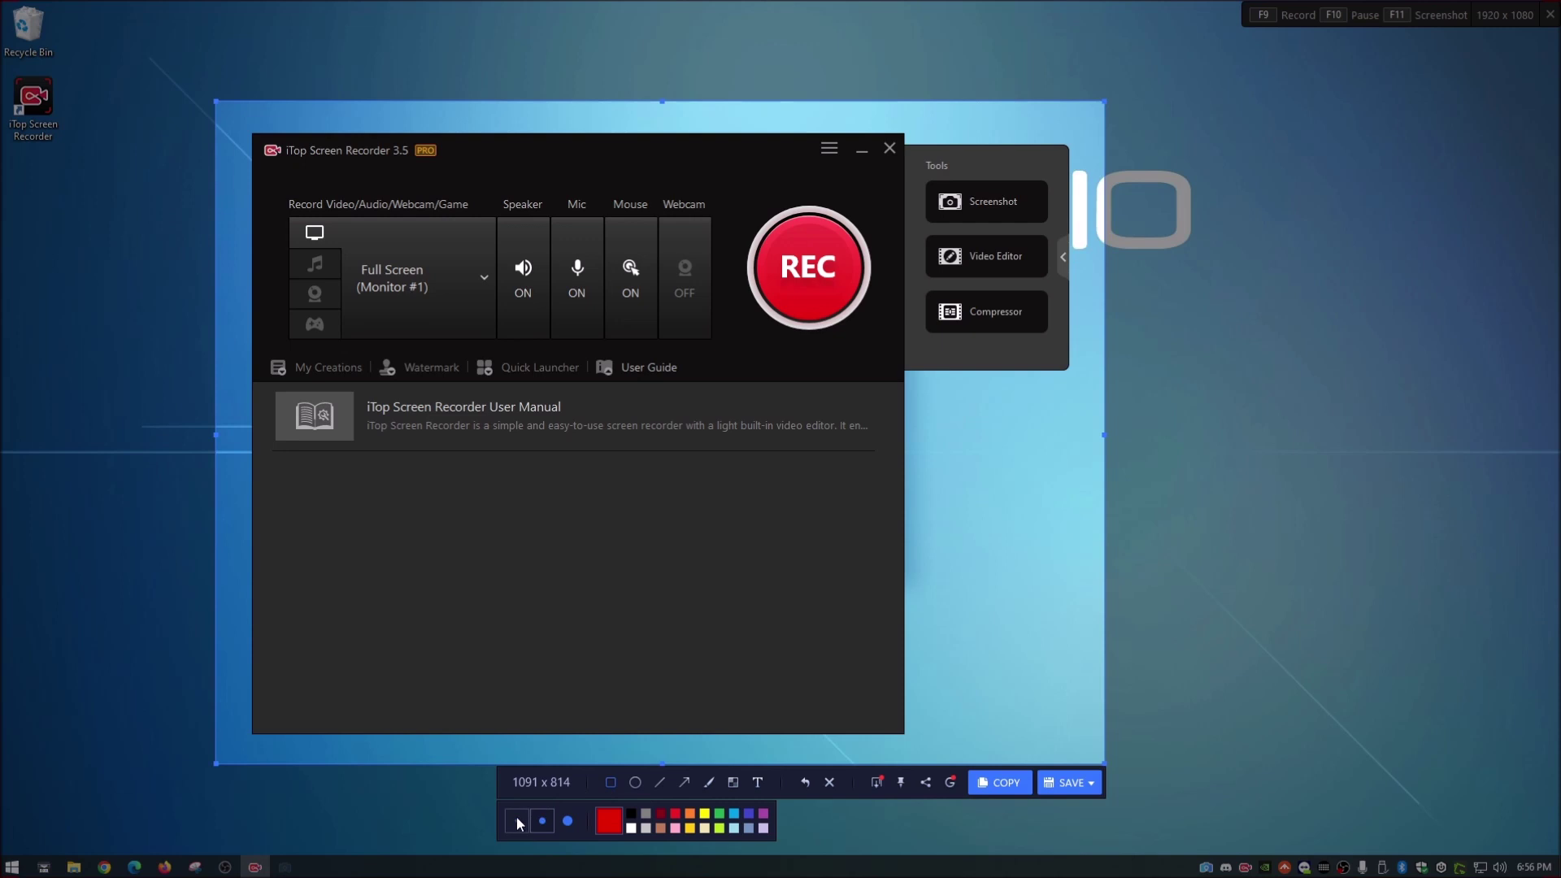
{"action": "left_click", "coordinate": [567, 822]}
{"action": "left_click", "coordinate": [690, 813]}
{"action": "left_click", "coordinate": [611, 783]}
{"action": "left_click_drag", "start_coordinate": [260, 388], "coordinate": [628, 462]}
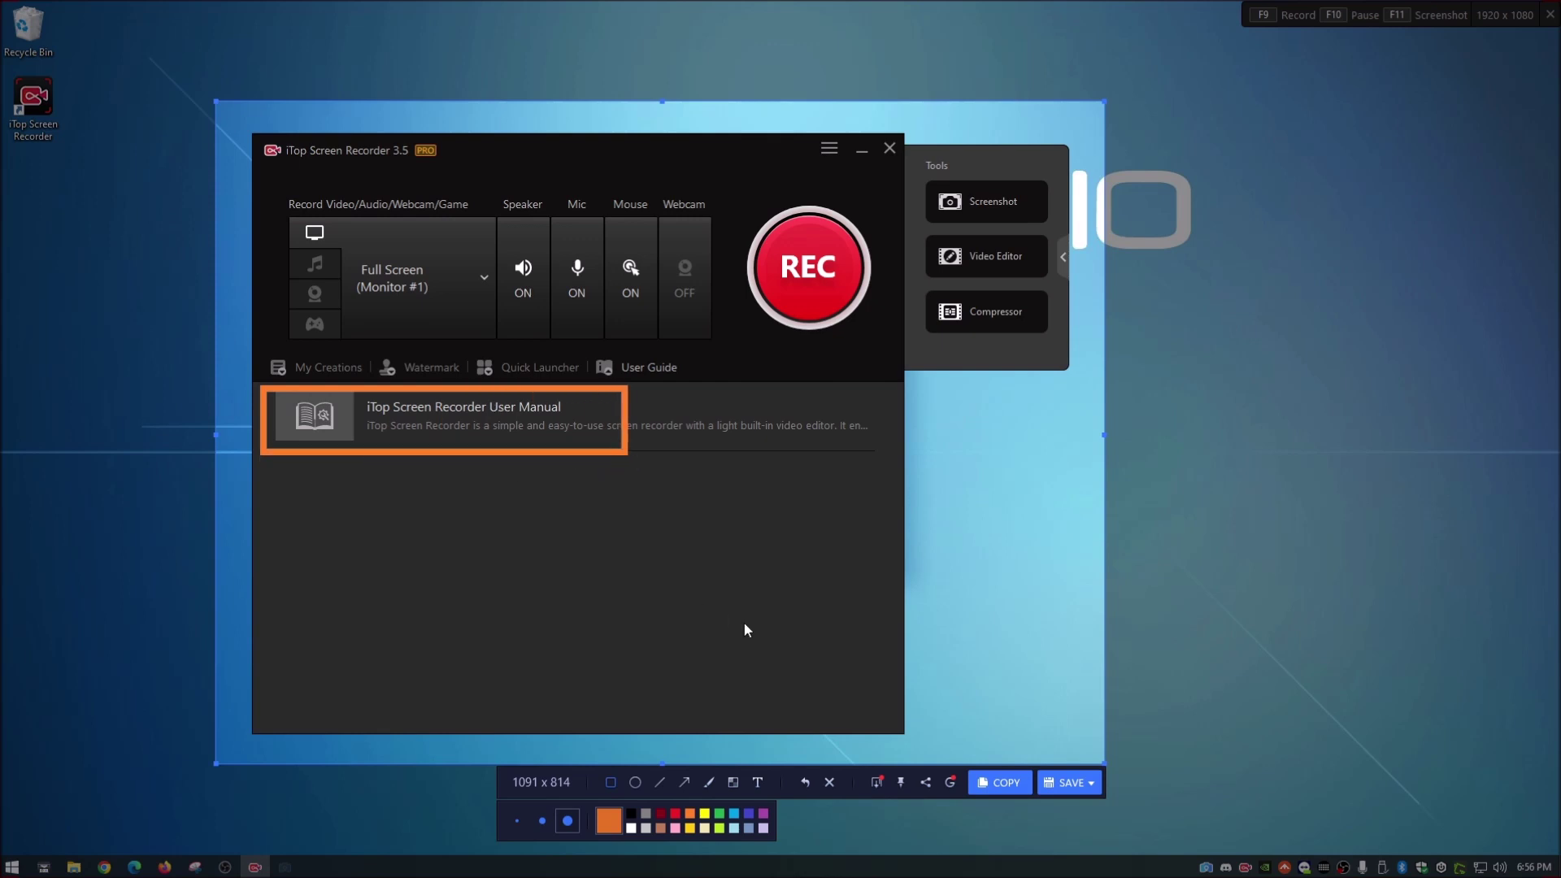
{"action": "left_click", "coordinate": [685, 785]}
{"action": "mouse_move", "coordinate": [749, 646]}
{"action": "left_mouse_down"}
{"action": "mouse_move", "coordinate": [615, 498]}
{"action": "mouse_move", "coordinate": [626, 479]}
{"action": "left_mouse_up"}
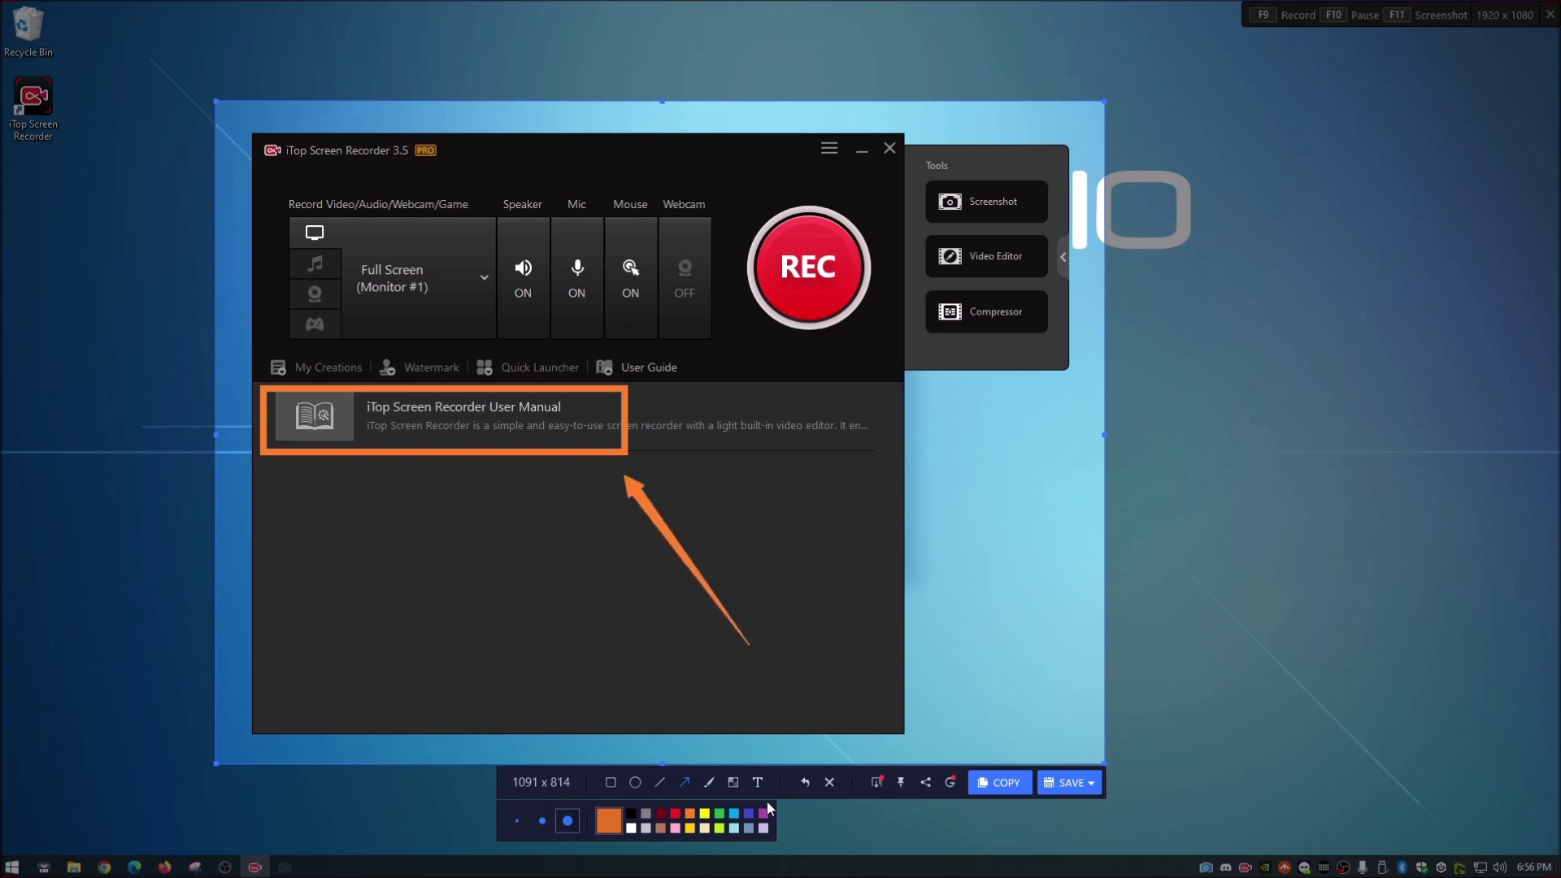
Step: Add yellow text 'This is it!!!!', then exit the screenshot editor without saving
{"action": "left_click", "coordinate": [757, 781]}
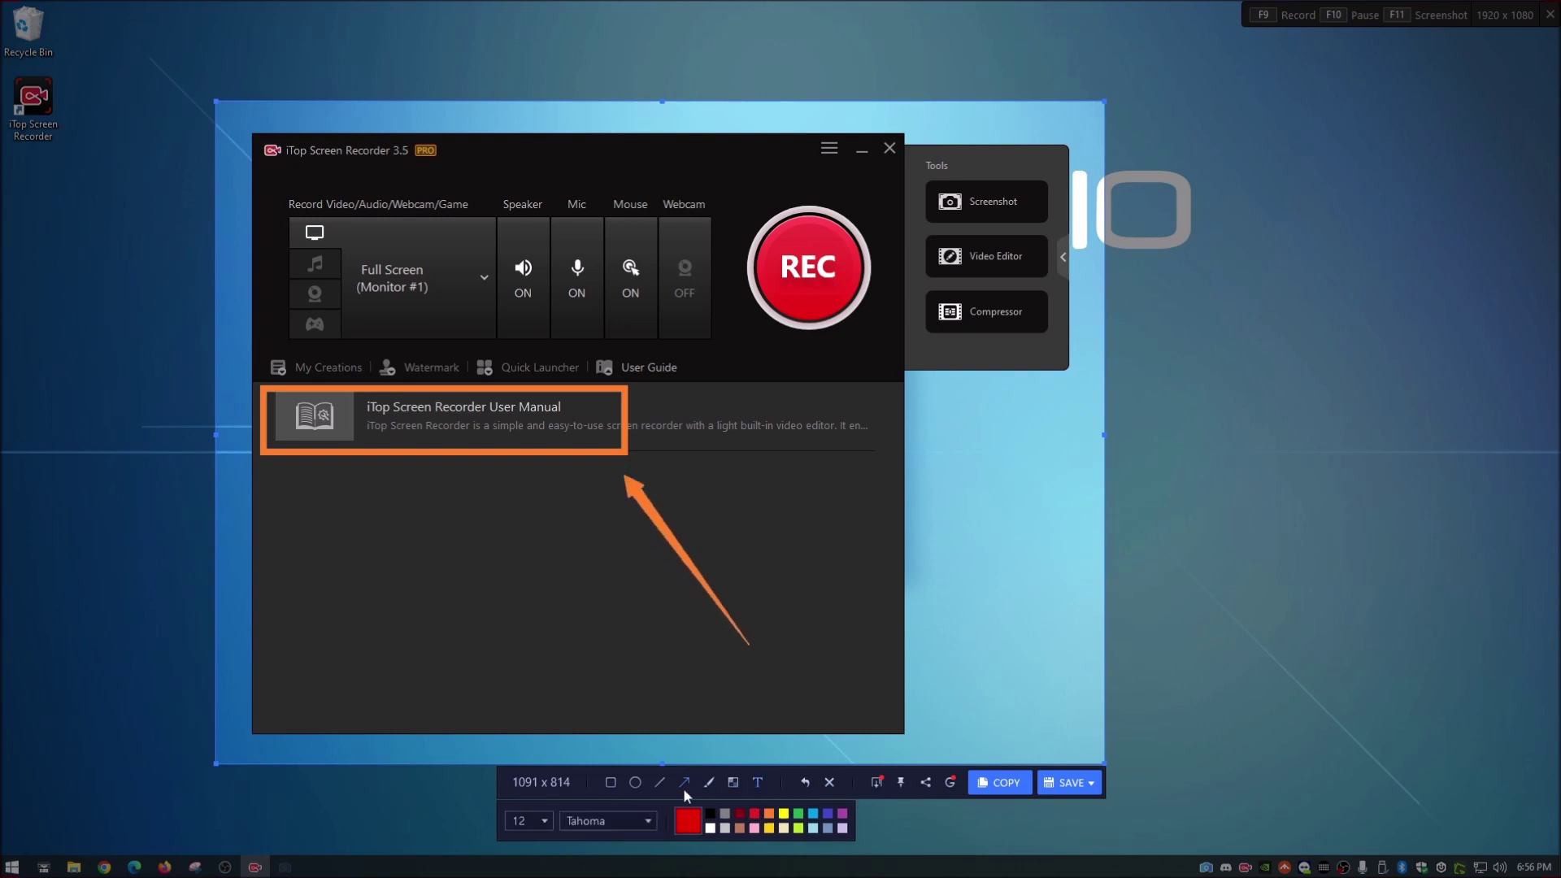
{"action": "left_click", "coordinate": [783, 813]}
{"action": "type", "text": "Thi"}
{"action": "type", "text": "s isis"}
{"action": "type", "text": "!!!!"}
{"action": "key", "text": "BackSpace"}
{"action": "type", "text": "t"}
{"action": "left_click", "coordinate": [689, 699]}
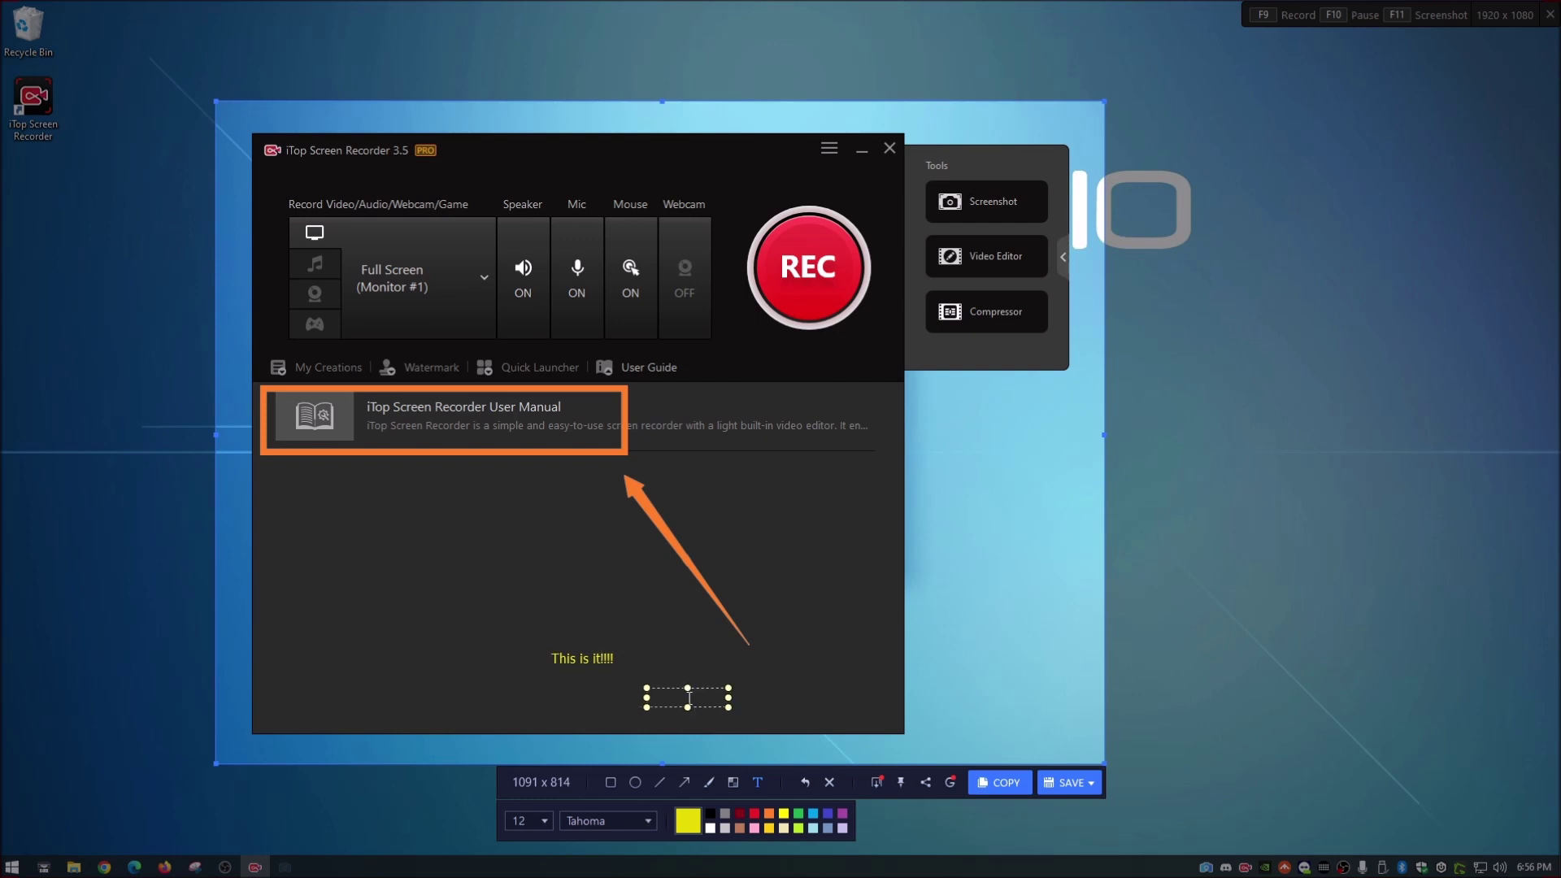
{"action": "key", "text": "Escape"}
{"action": "left_click", "coordinate": [829, 782]}
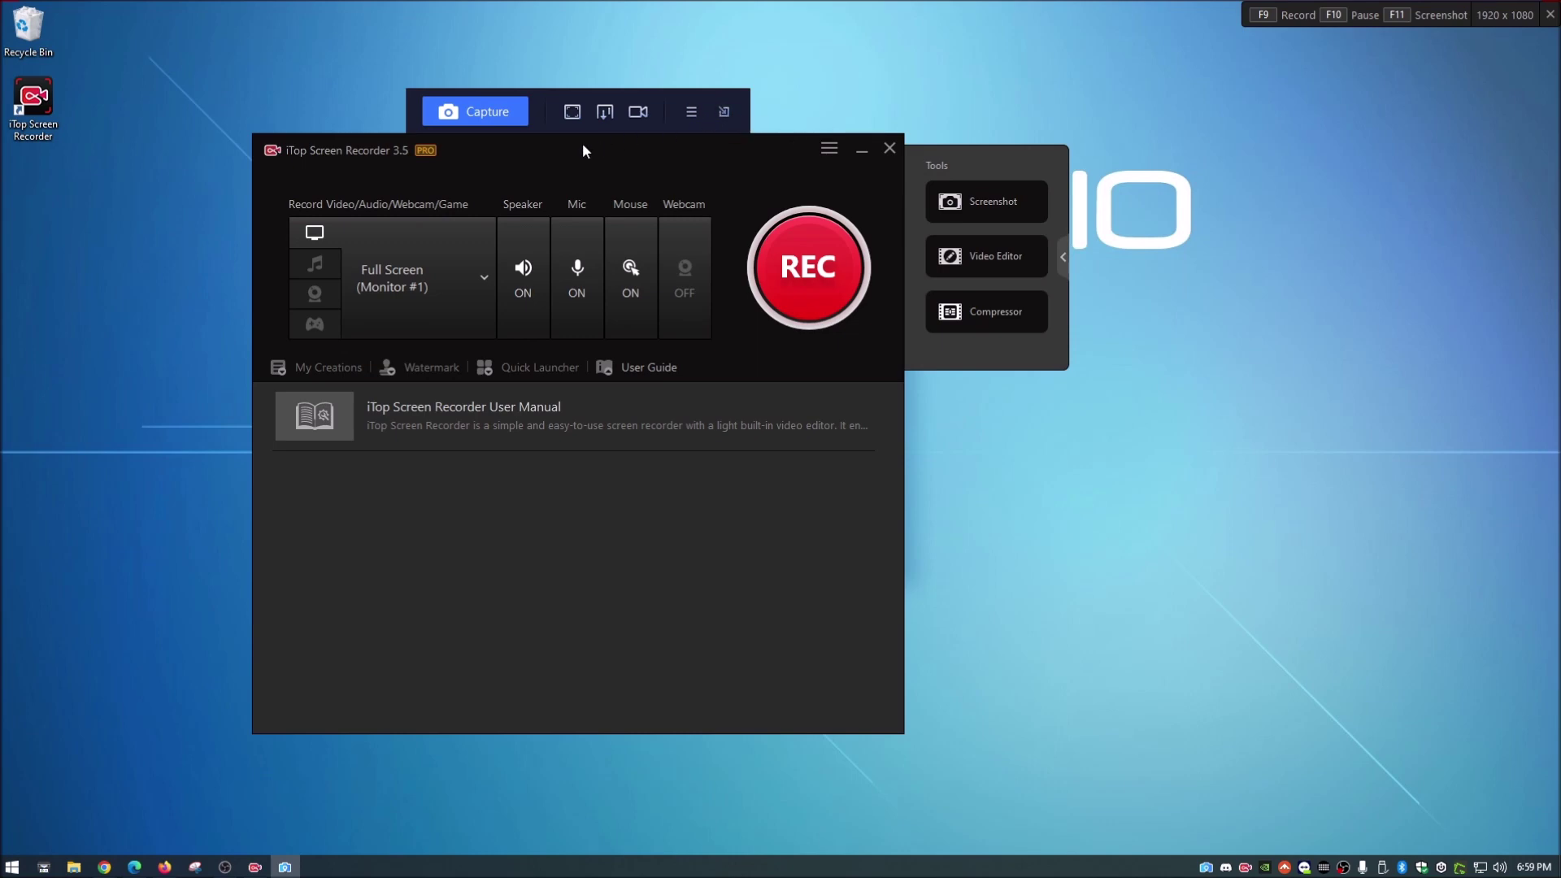
Step: Nudge the main recorder window a little left, leaving the capture bar open
{"action": "left_click_drag", "start_coordinate": [577, 152], "coordinate": [556, 153]}
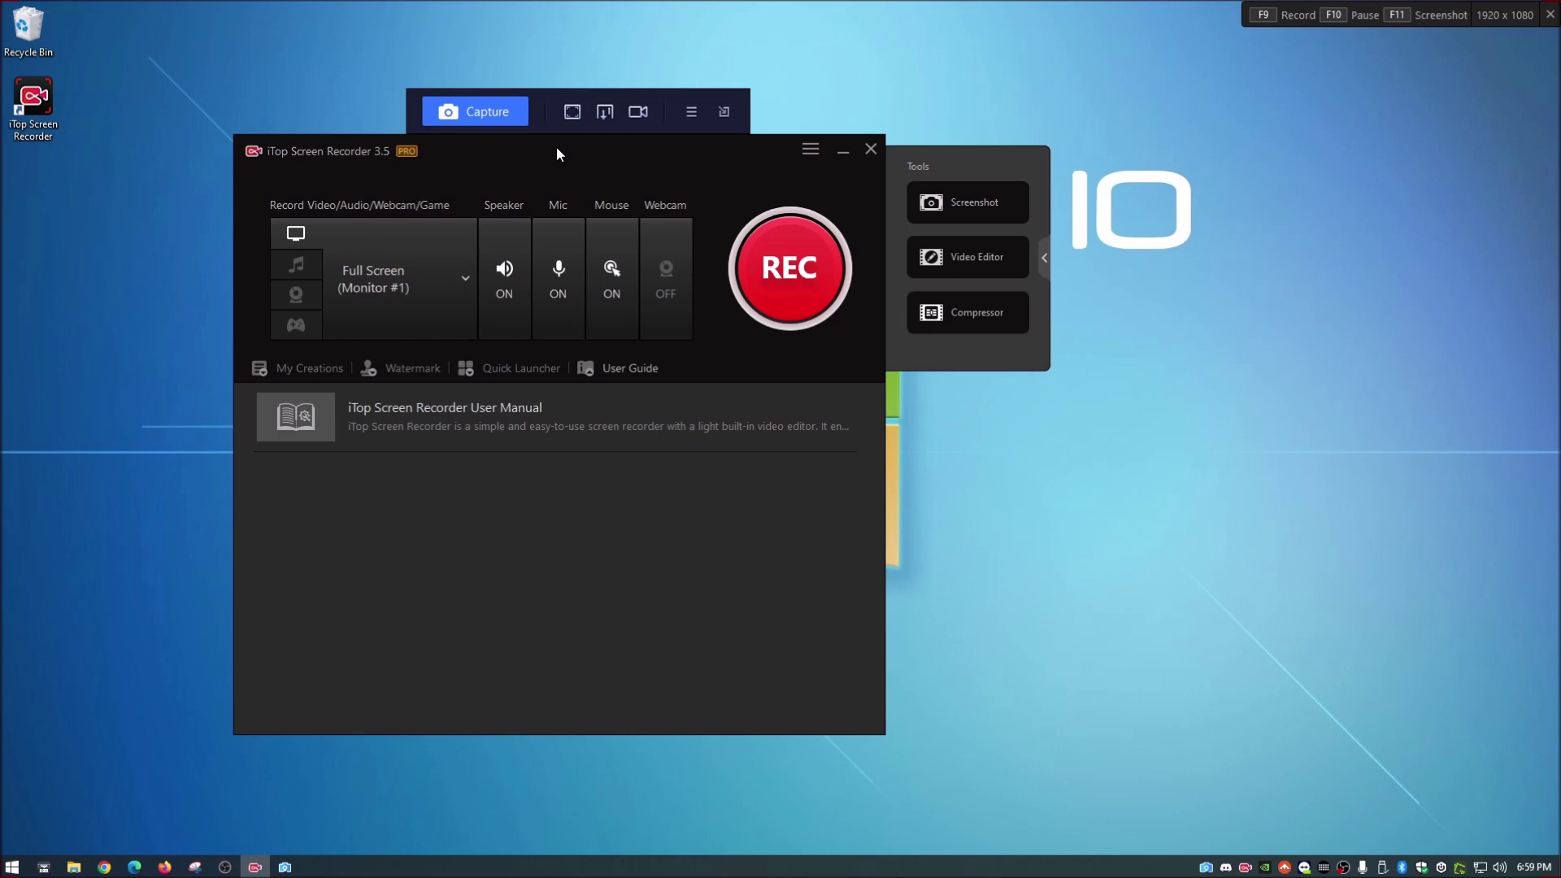